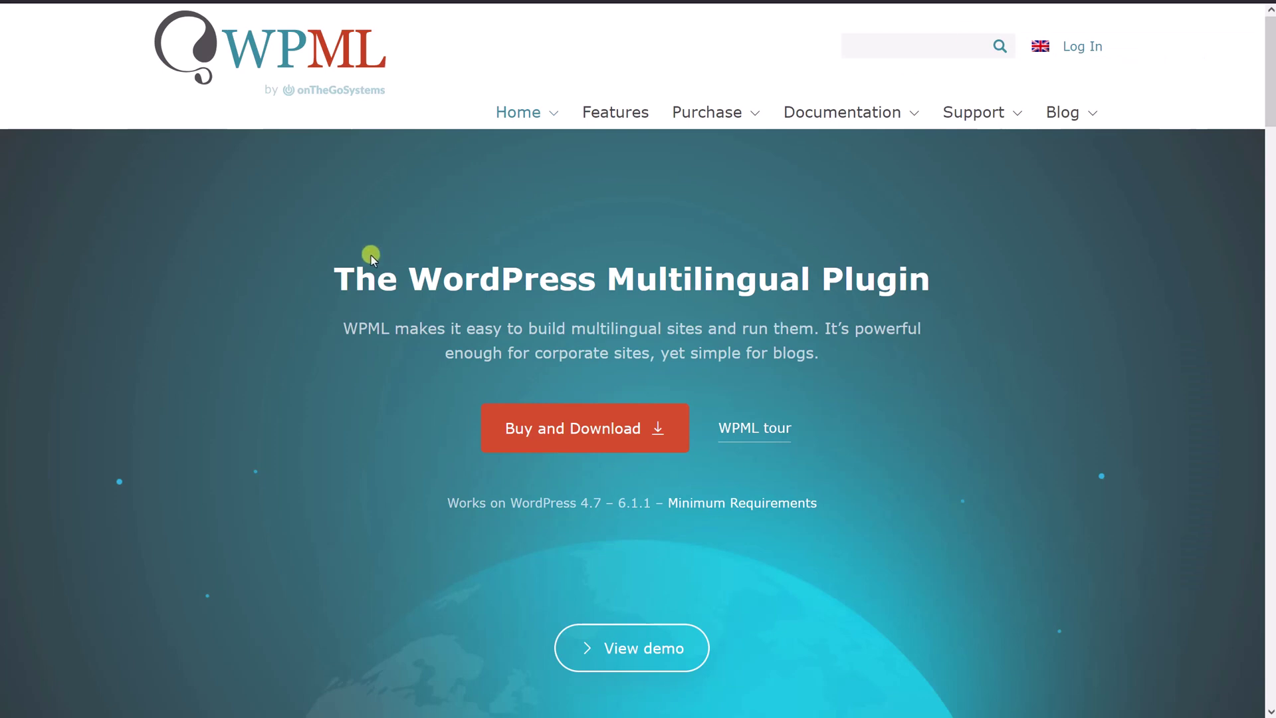
# Highlight the 'The WordPress Multilingual Plugin' headline on the wpml.org homepage.
pyautogui.moveTo(371, 255); pyautogui.dragTo(943, 265)
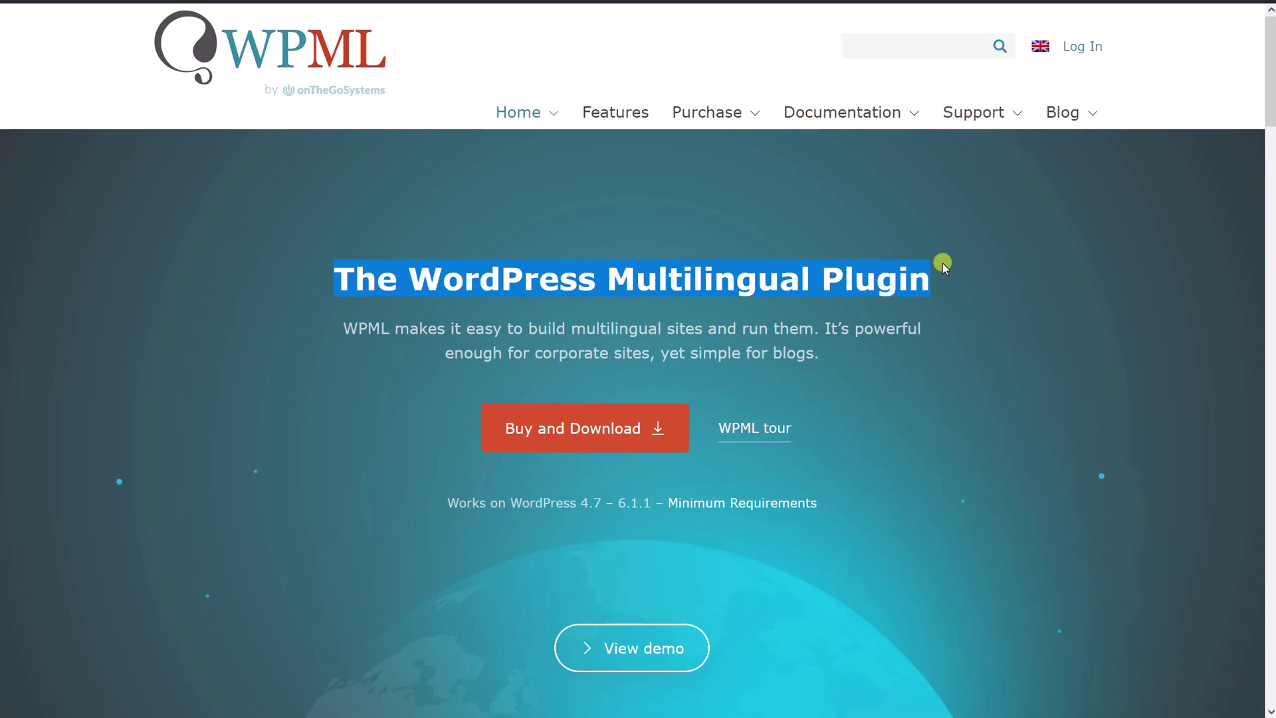
# Scroll through the Multilingual Blog, CMS and Agency pricing comparison table.
pyautogui.click(521, 332)
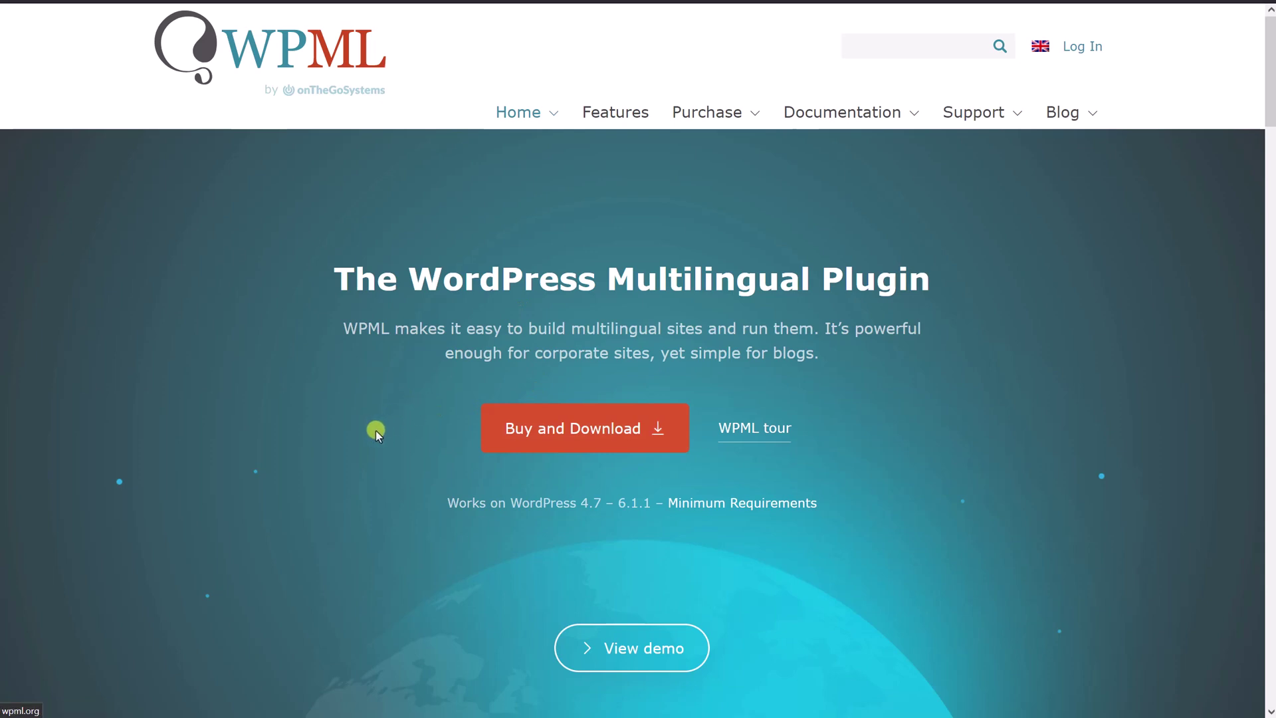
pyautogui.scroll(-5, 376, 429)
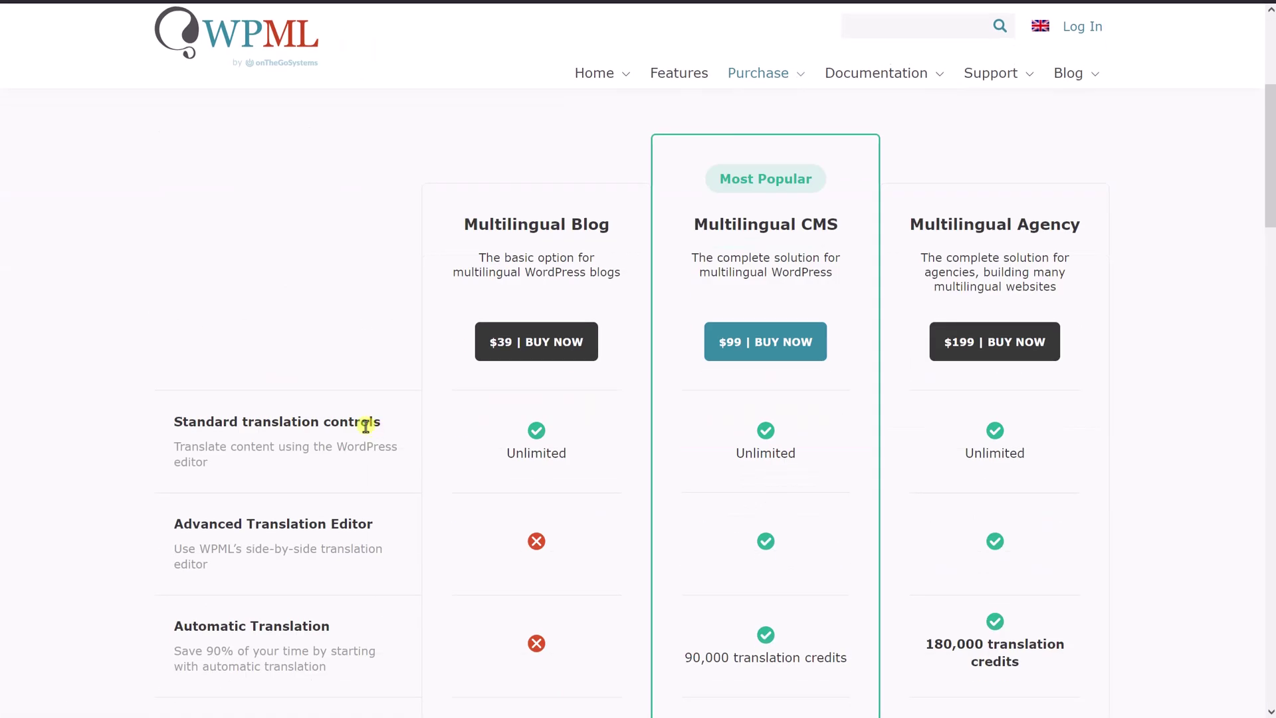
pyautogui.scroll(-2, 413, 293)
pyautogui.scroll(1, 382, 272)
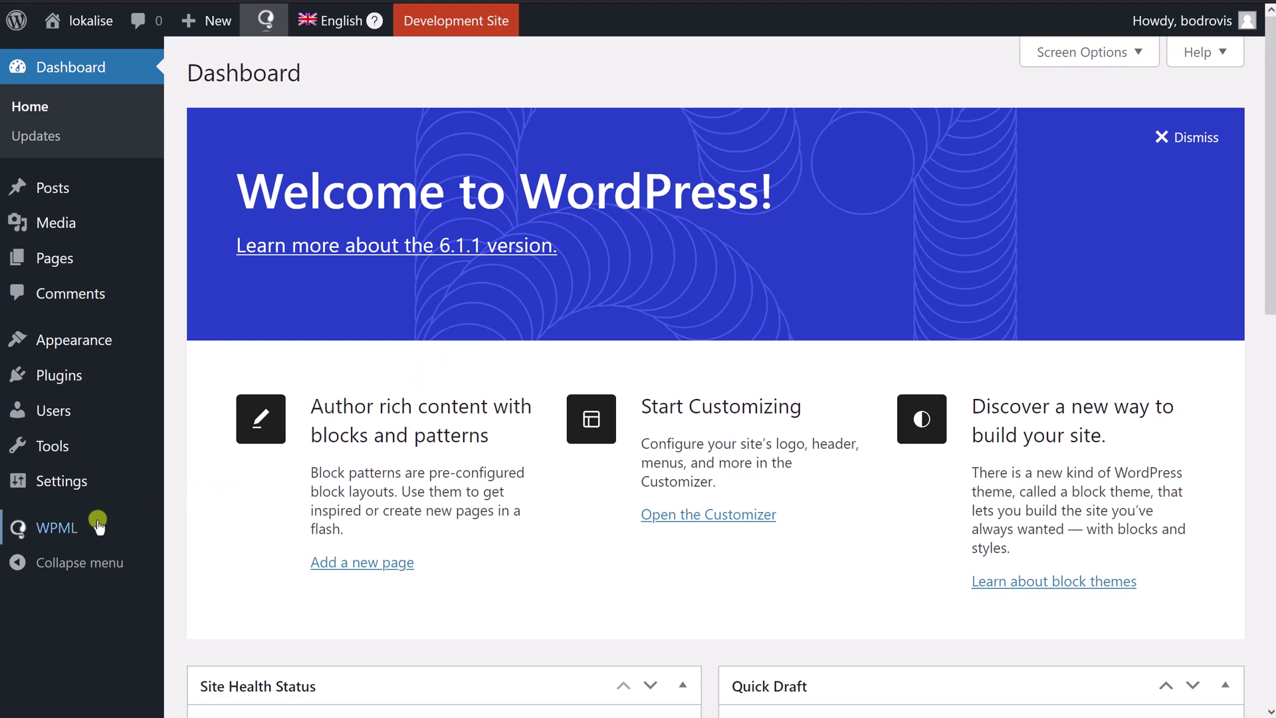
# Open the WPML Languages settings and review the enabled site languages.
pyautogui.moveTo(58, 528)
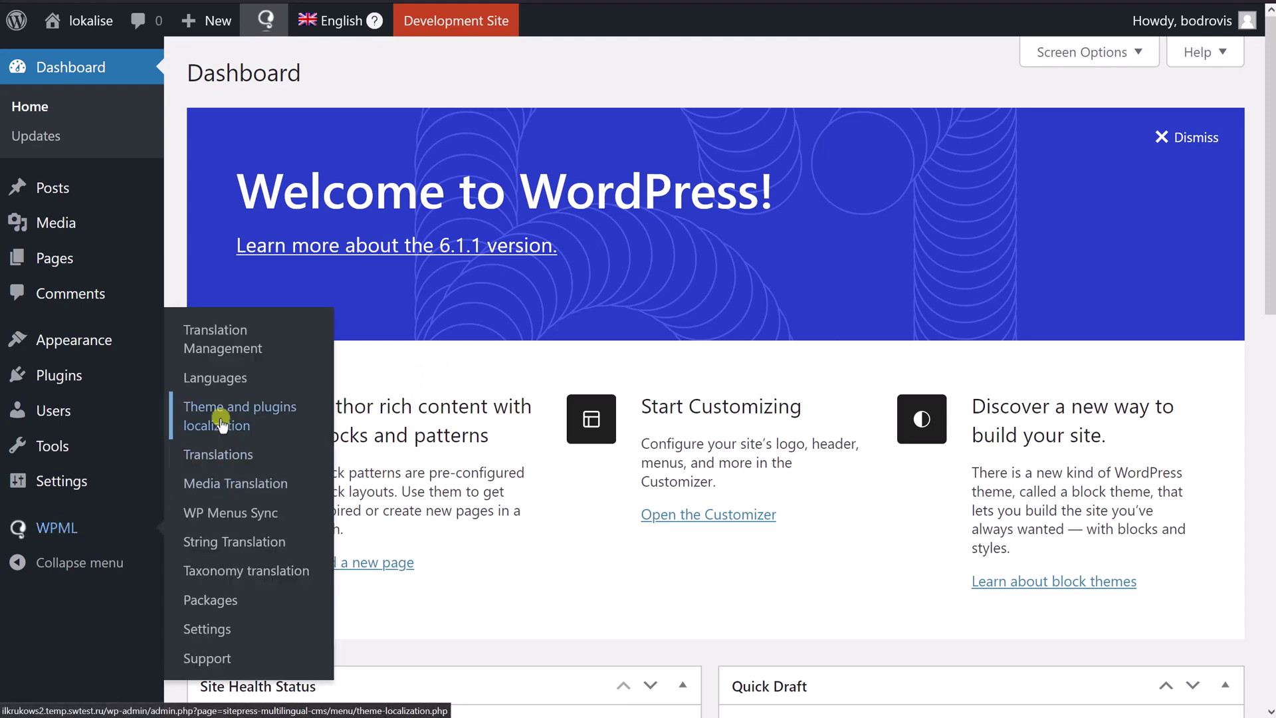
pyautogui.click(217, 382)
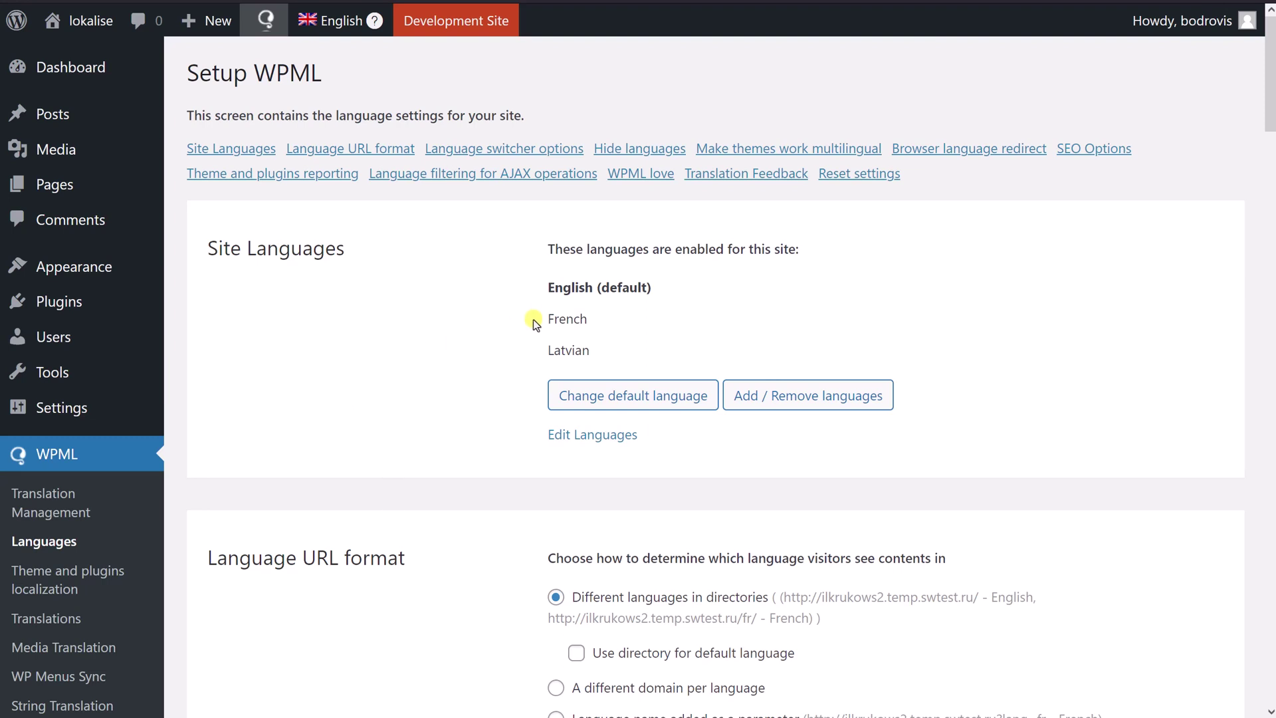
pyautogui.moveTo(544, 287)
pyautogui.mouseDown()
pyautogui.moveTo(652, 292)
pyautogui.moveTo(555, 288)
pyautogui.mouseUp()
pyautogui.click(655, 294)
pyautogui.click(532, 290)
# Keep French and Latvian enabled alongside default English and save the languages.
pyautogui.click(771, 396)
pyautogui.scroll(-6, 491, 467)
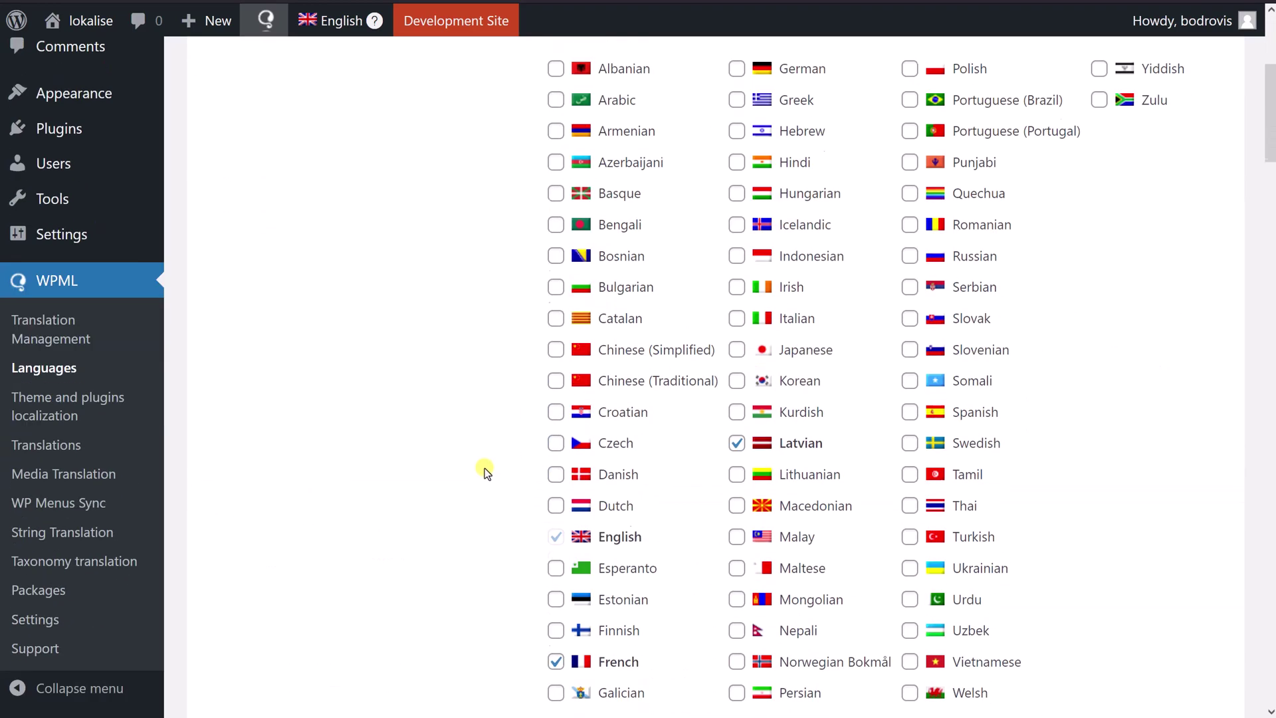
pyautogui.scroll(2, 652, 472)
pyautogui.scroll(-4, 672, 507)
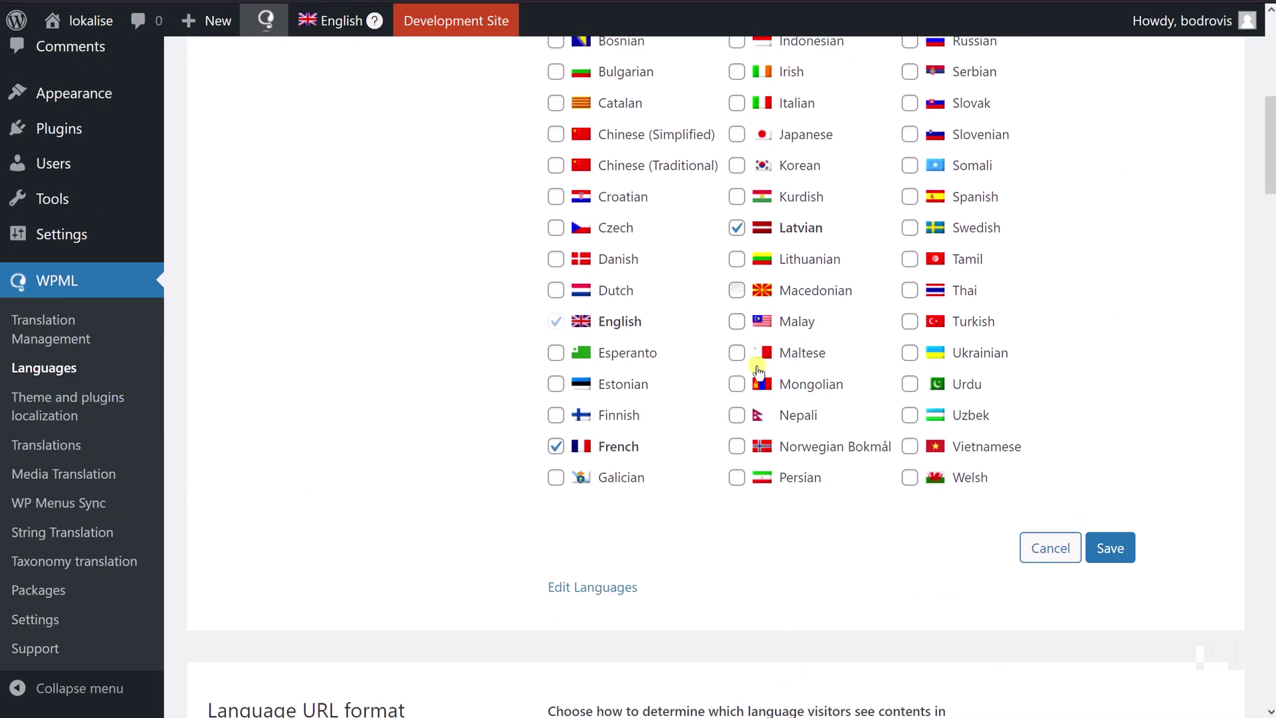
pyautogui.click(1108, 548)
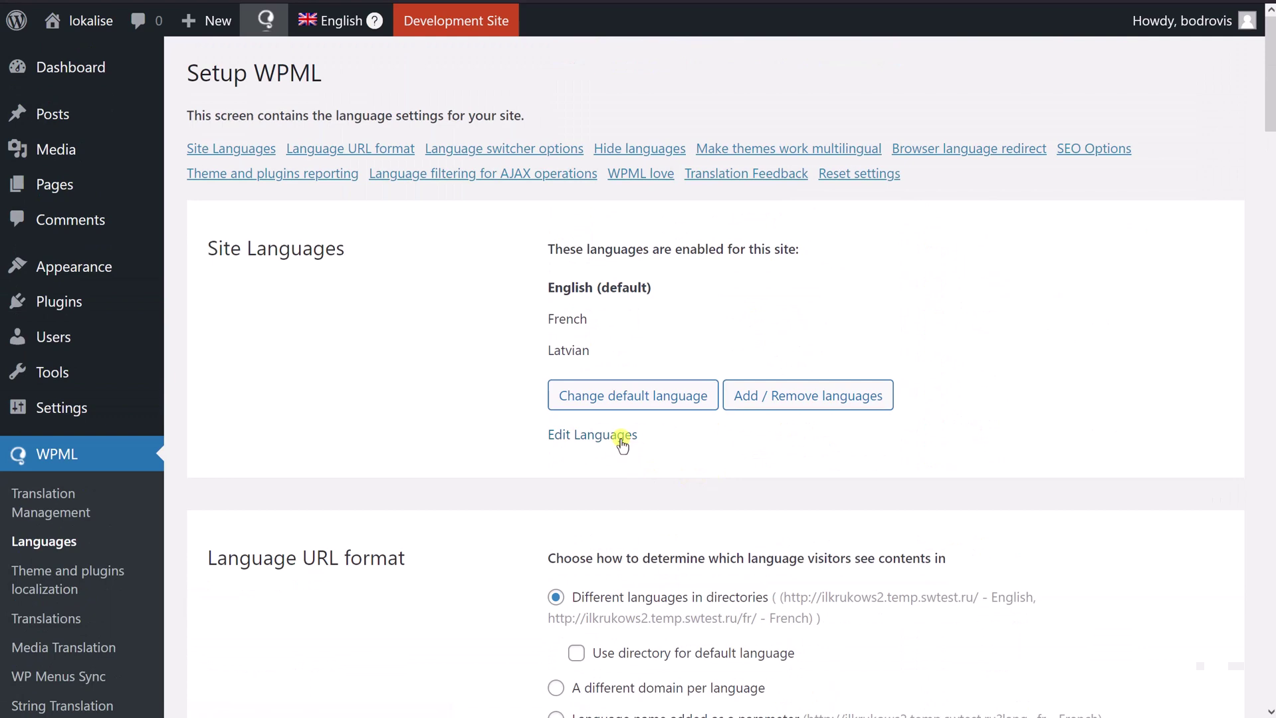
pyautogui.click(623, 435)
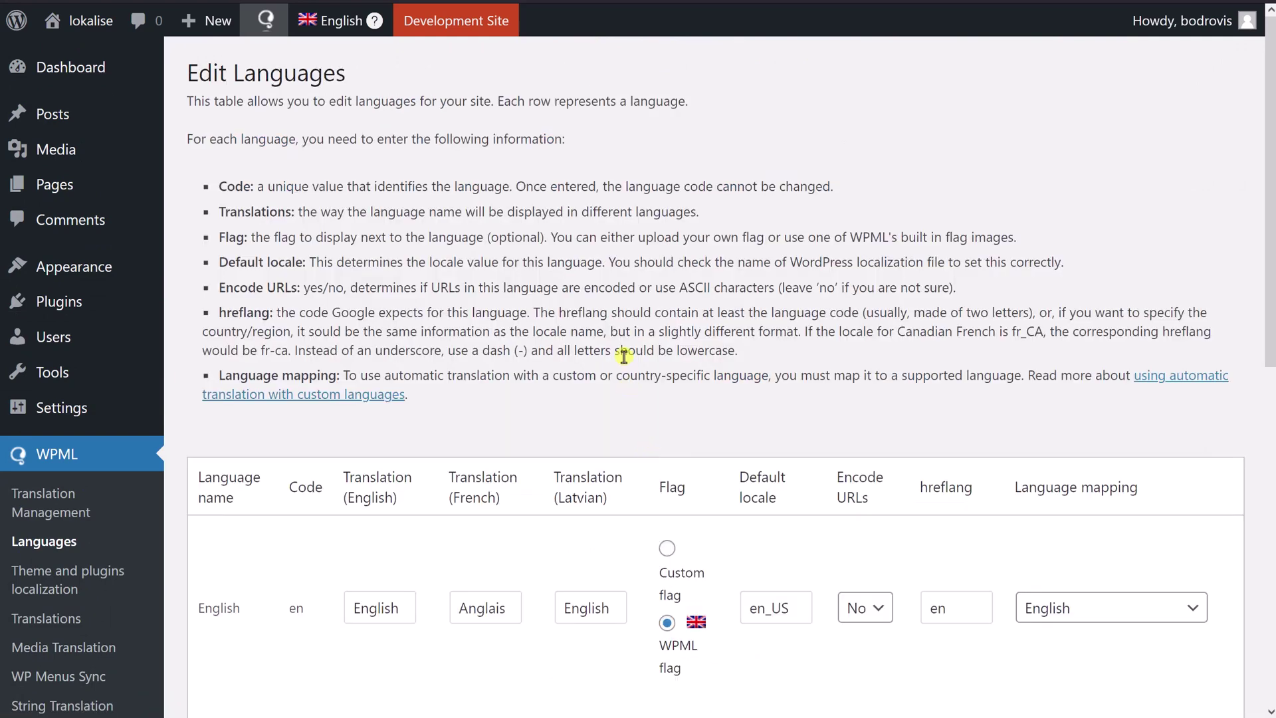
pyautogui.scroll(-3, 623, 356)
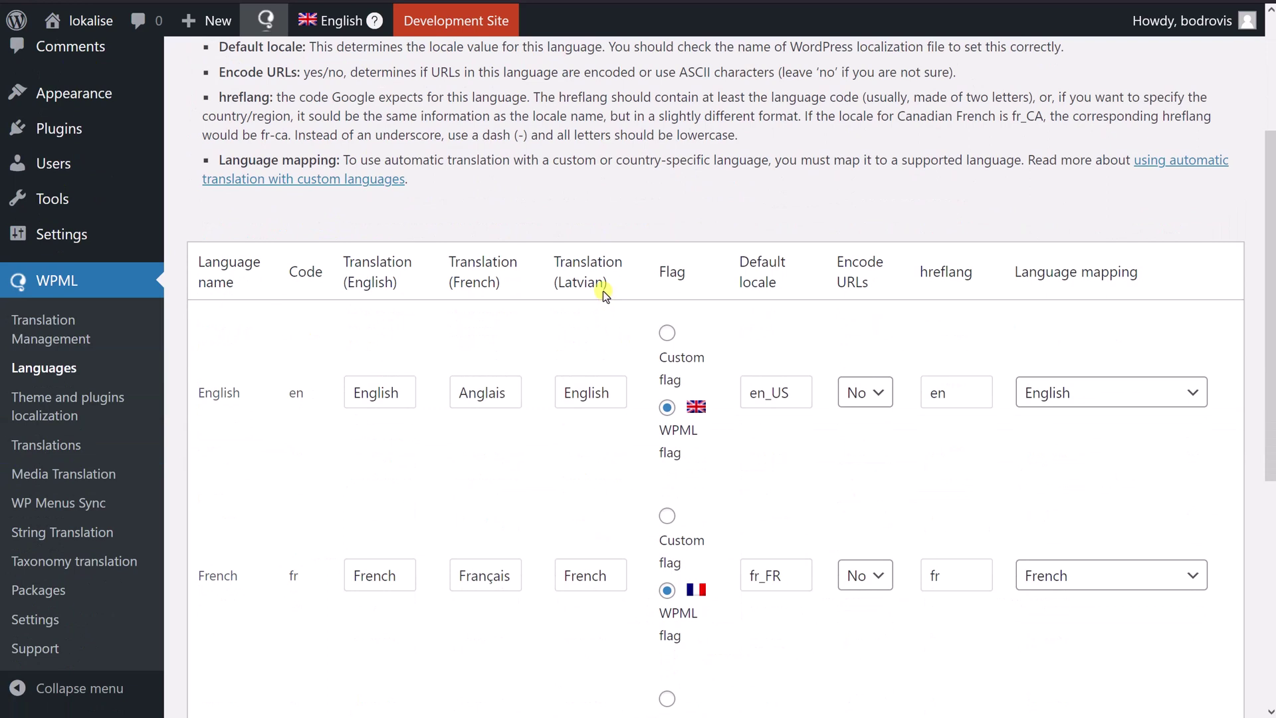
pyautogui.scroll(-2, 602, 290)
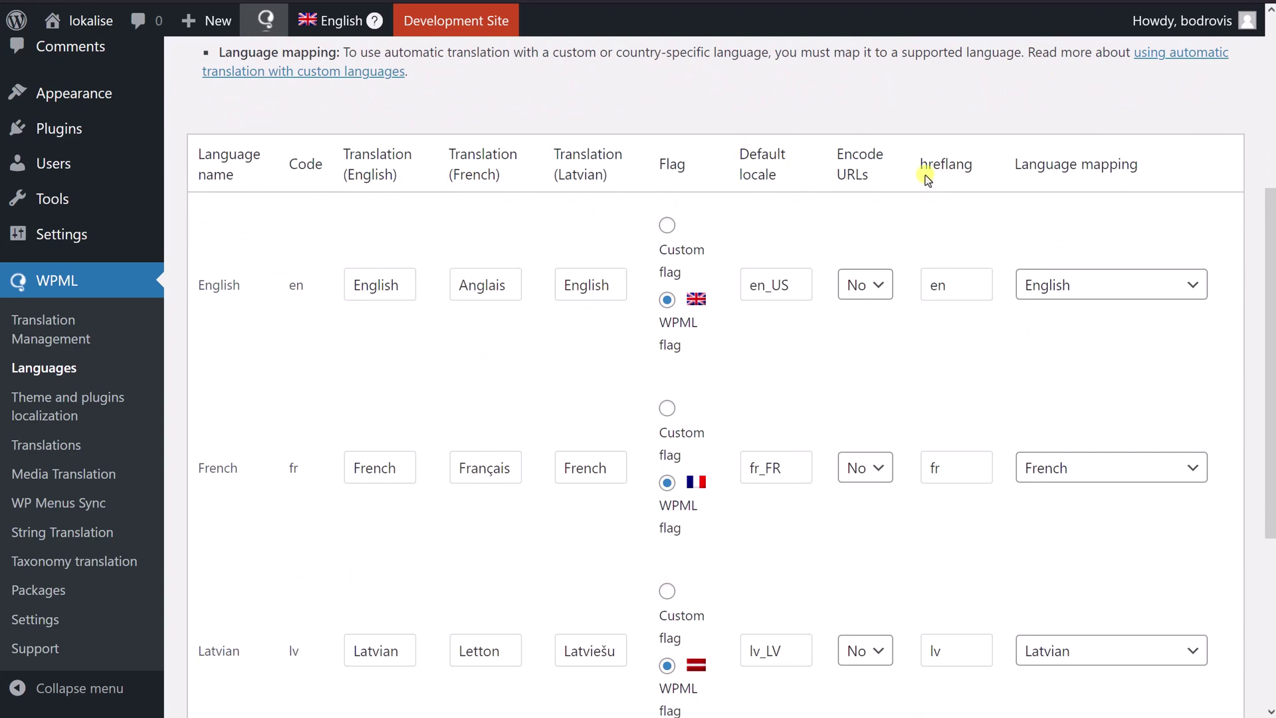
pyautogui.moveTo(918, 165); pyautogui.dragTo(976, 166)
pyautogui.click(965, 187)
pyautogui.scroll(-3, 1050, 428)
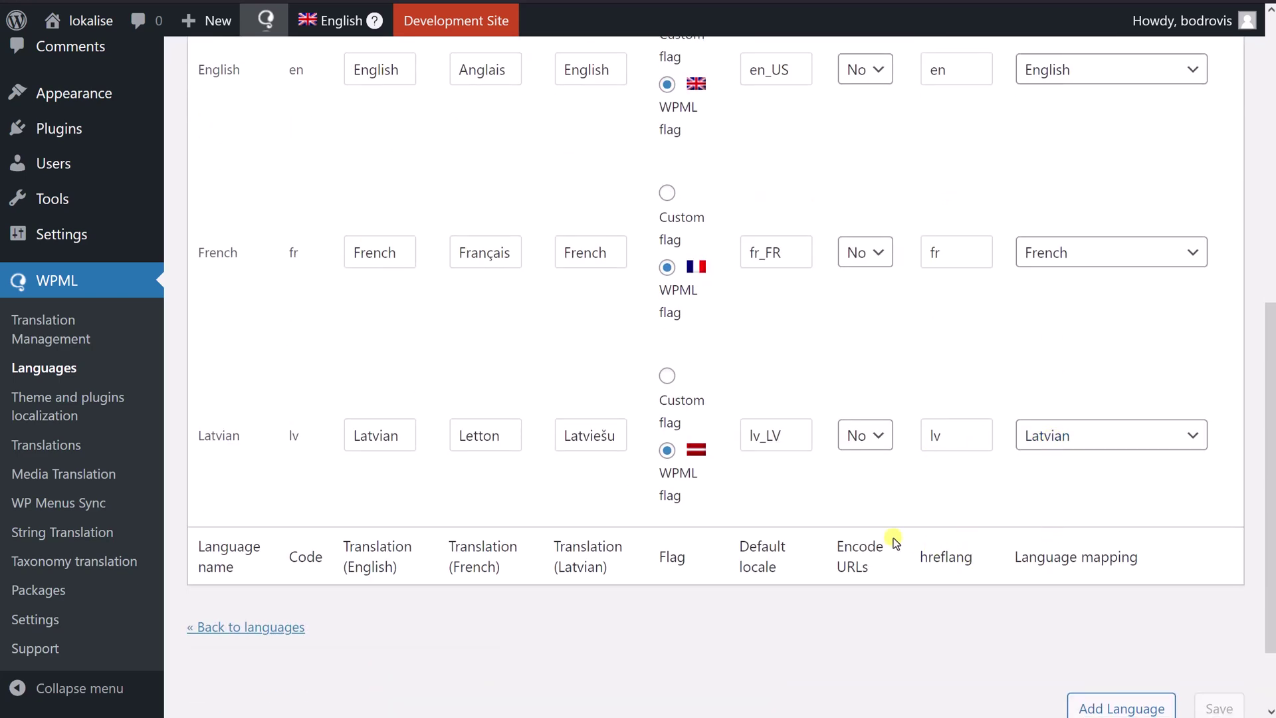
pyautogui.scroll(3, 893, 537)
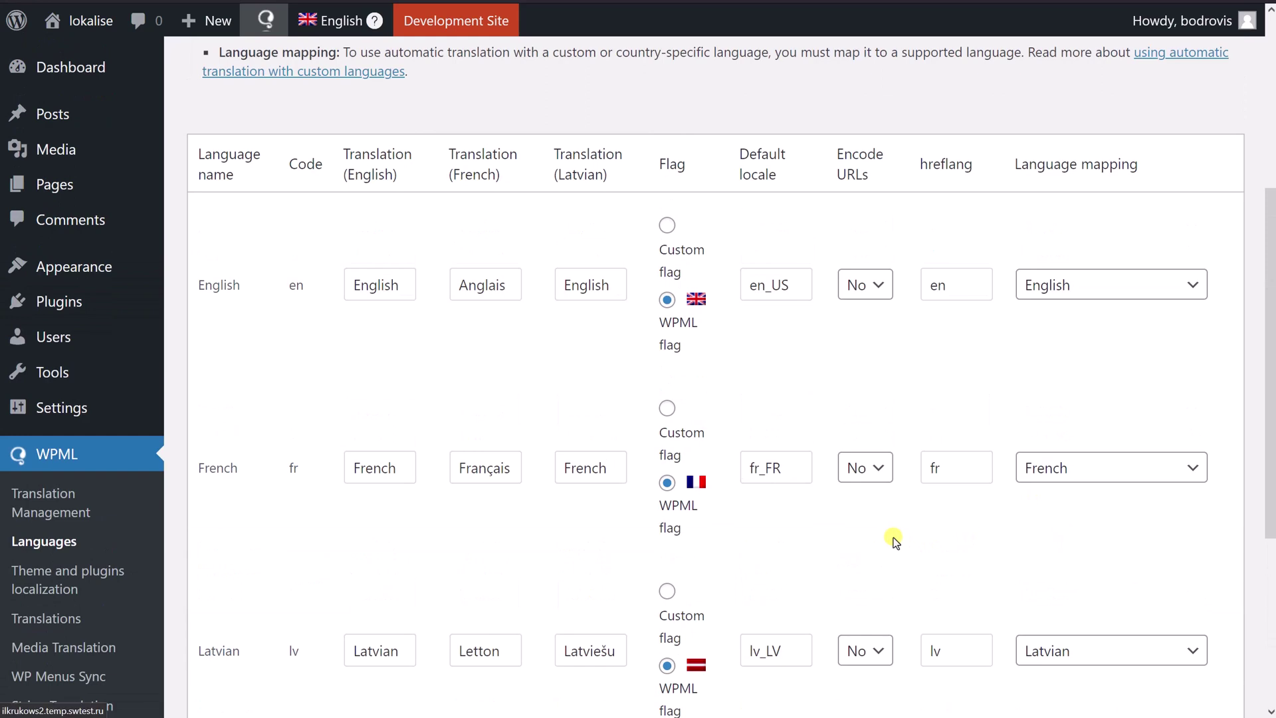
pyautogui.hotkey('alt', 'Left')
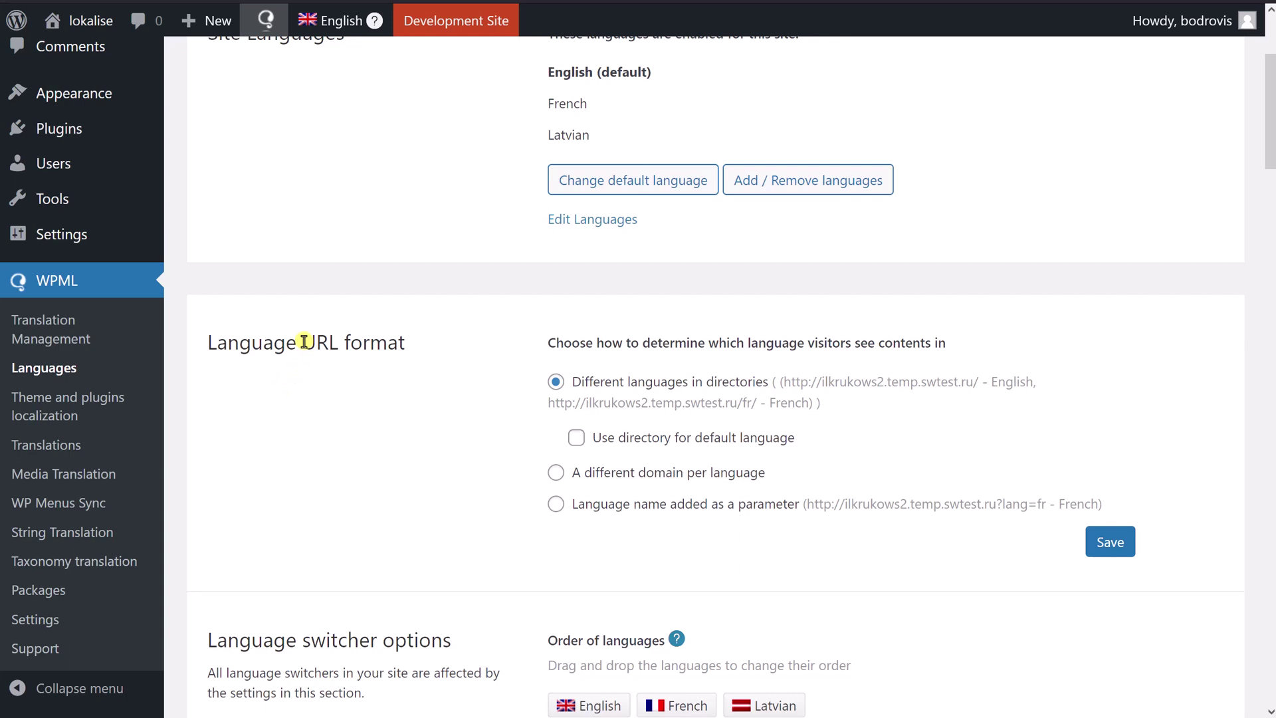
pyautogui.moveTo(303, 342); pyautogui.dragTo(335, 354)
pyautogui.click(335, 354)
pyautogui.doubleClick(747, 404)
pyautogui.click(465, 421)
pyautogui.moveTo(1002, 505); pyautogui.dragTo(1050, 506)
pyautogui.click(463, 507)
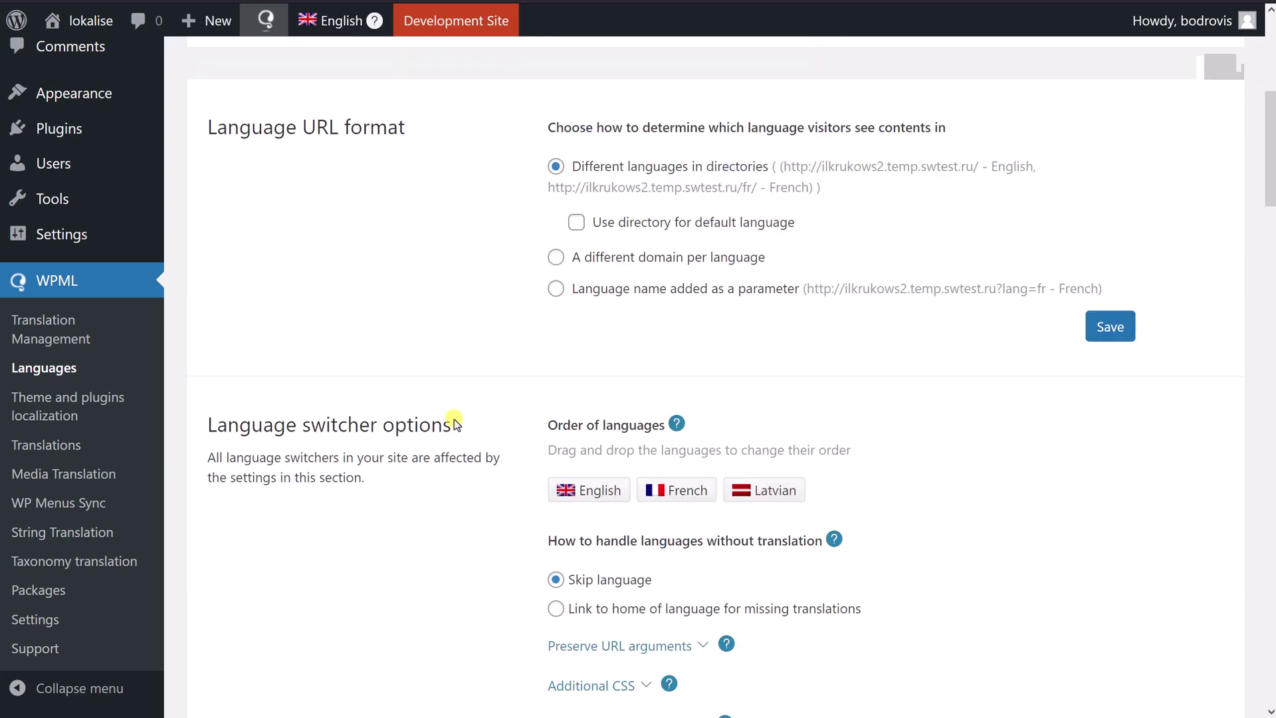
# Expand the Additional CSS and Preserve URL arguments fields under Language switcher options.
pyautogui.scroll(-2, 453, 419)
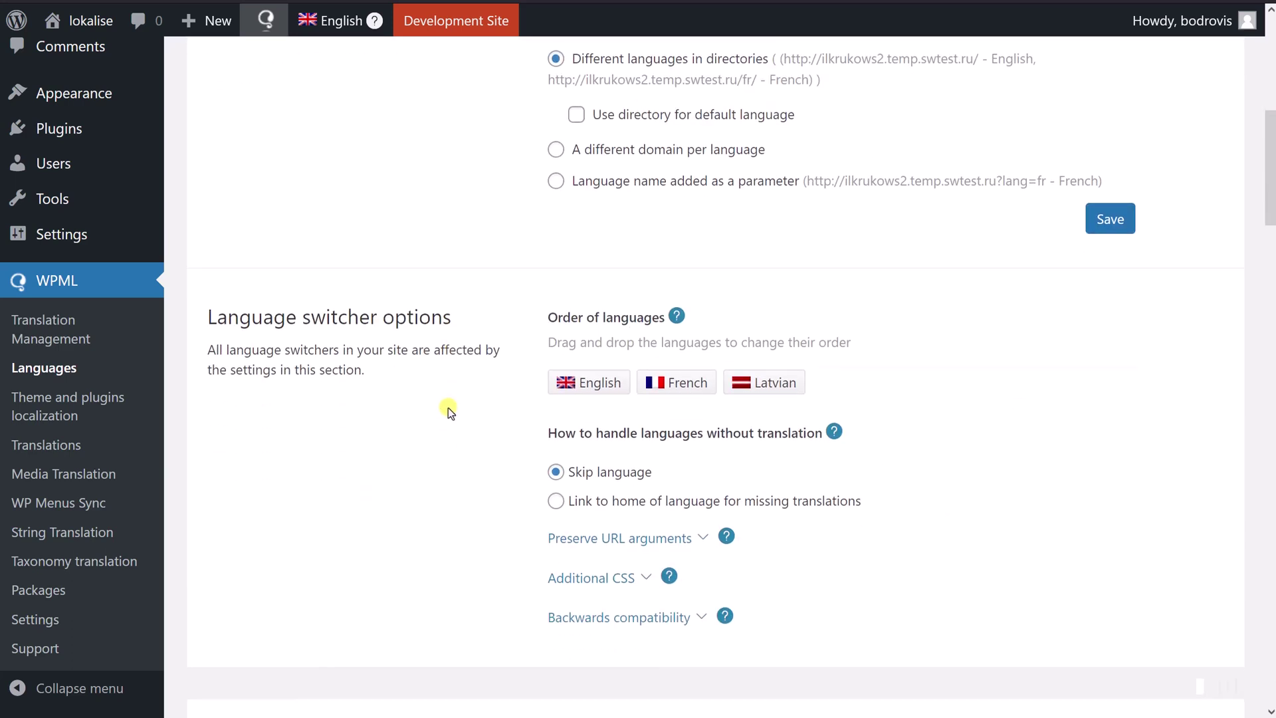
pyautogui.moveTo(210, 319); pyautogui.dragTo(456, 322)
pyautogui.click(323, 311)
pyautogui.scroll(-2, 358, 305)
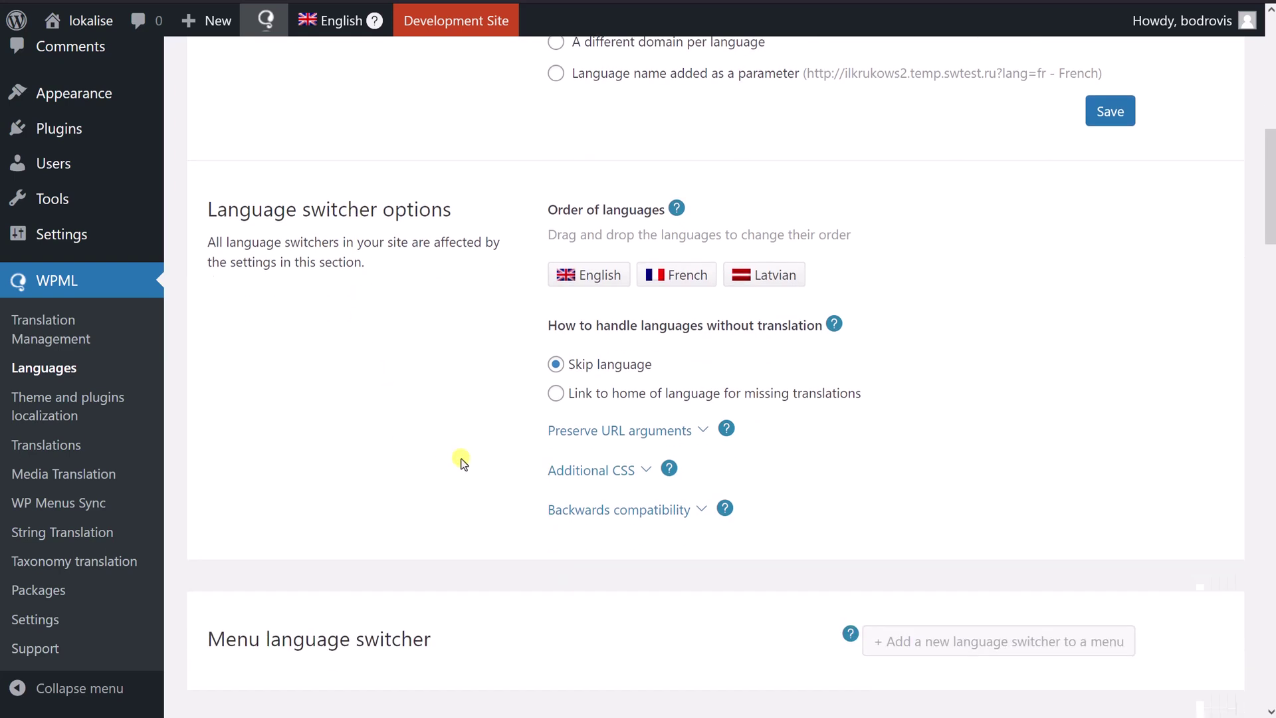
pyautogui.click(596, 470)
pyautogui.click(599, 426)
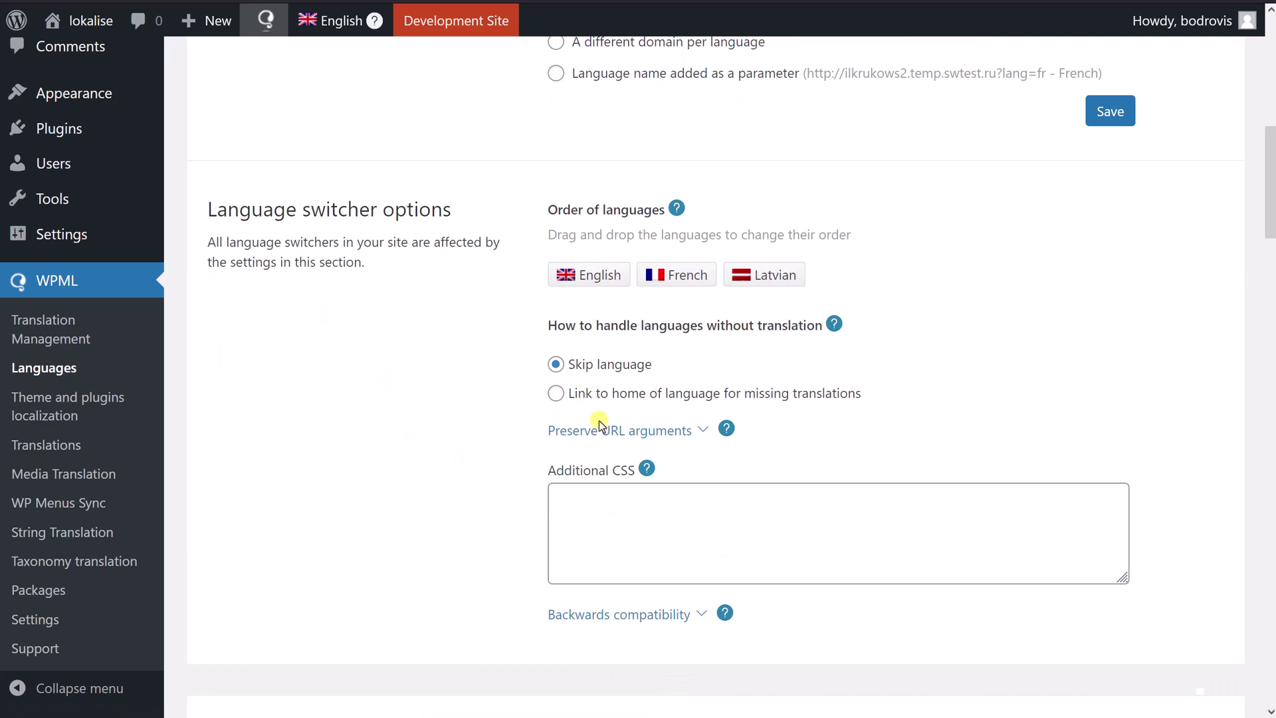
# Look through the Menu and Footer language switcher sections further down the page.
pyautogui.scroll(-6, 418, 422)
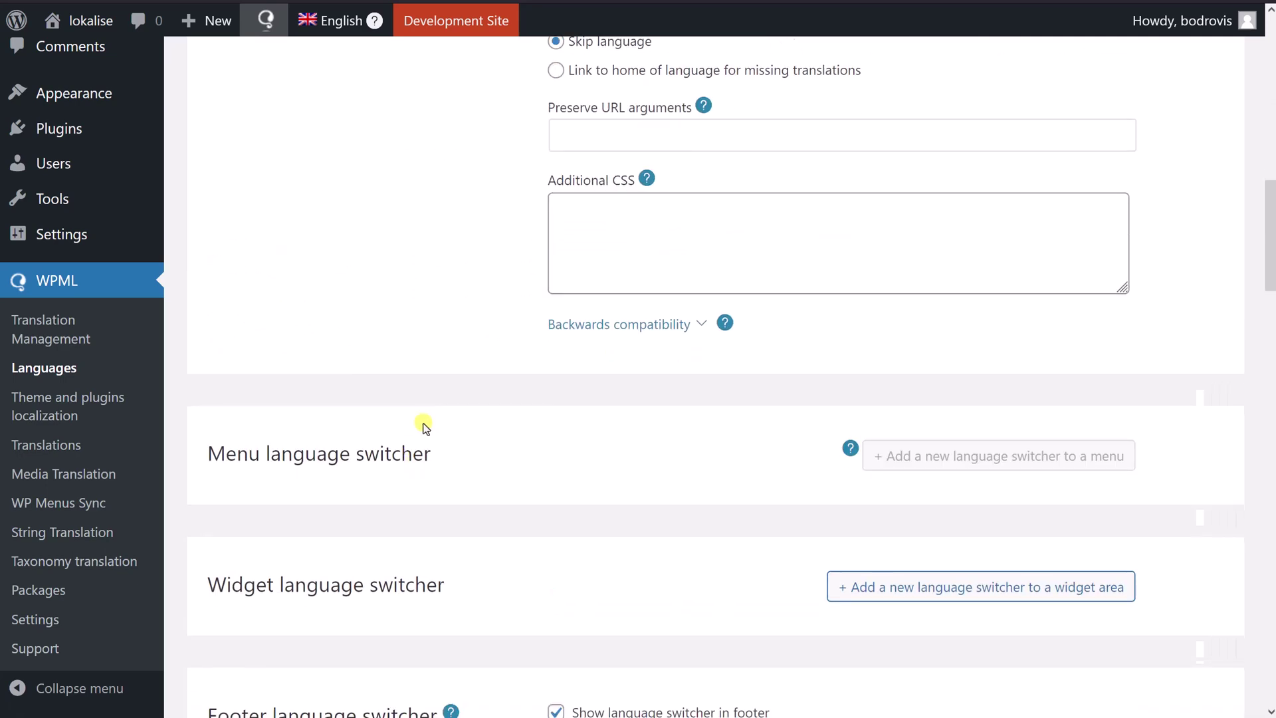
pyautogui.scroll(-1, 418, 387)
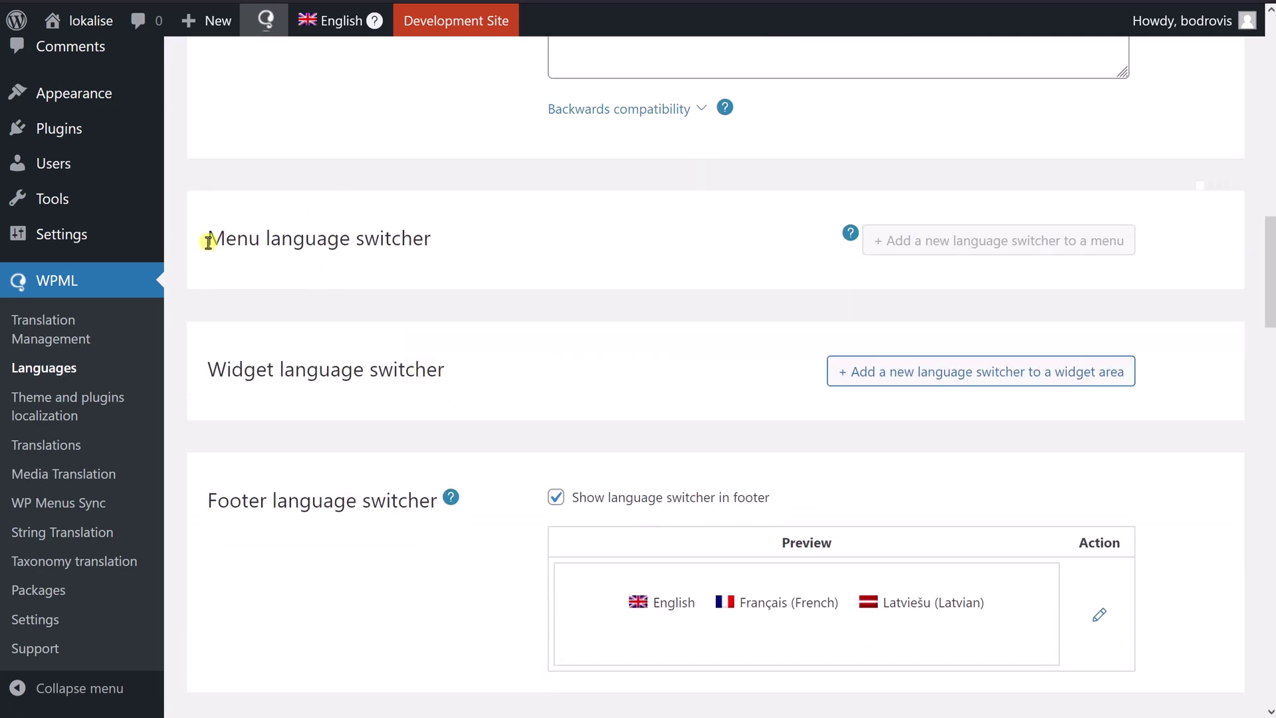
pyautogui.moveTo(208, 239); pyautogui.dragTo(429, 250)
pyautogui.click(296, 176)
pyautogui.scroll(-2, 441, 401)
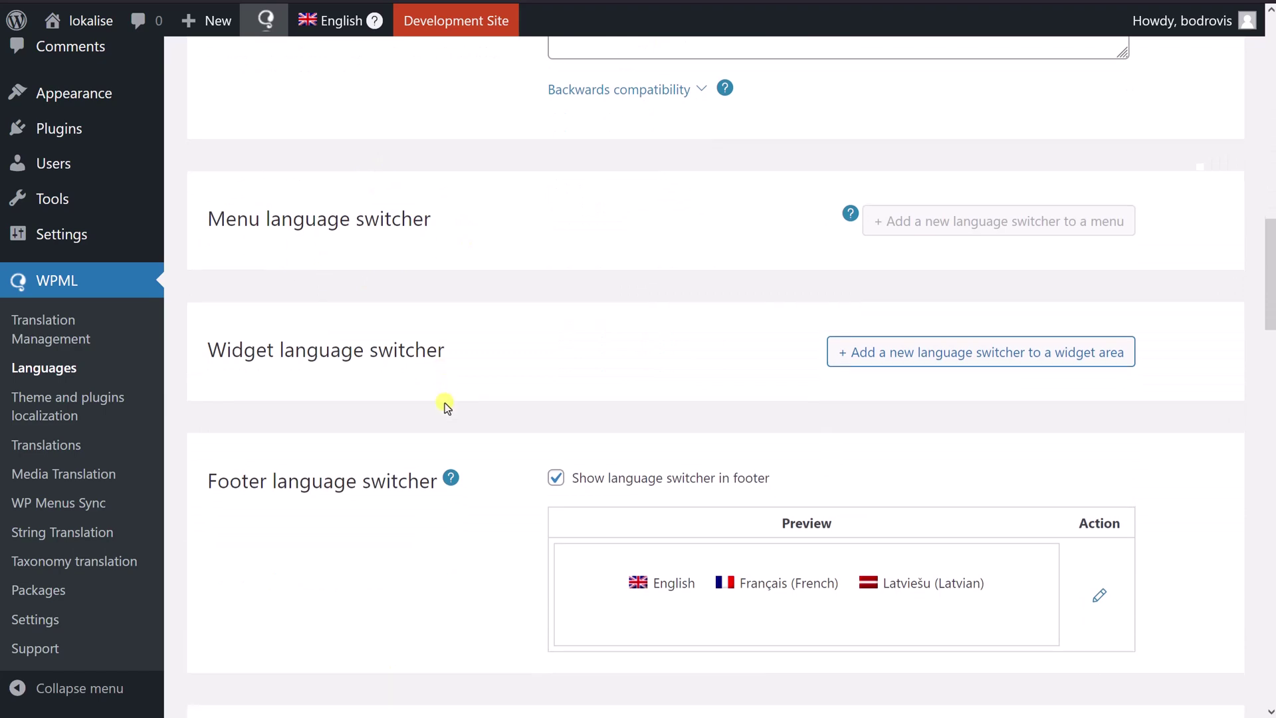
pyautogui.moveTo(222, 399); pyautogui.dragTo(423, 393)
pyautogui.click(425, 426)
pyautogui.scroll(-3, 425, 428)
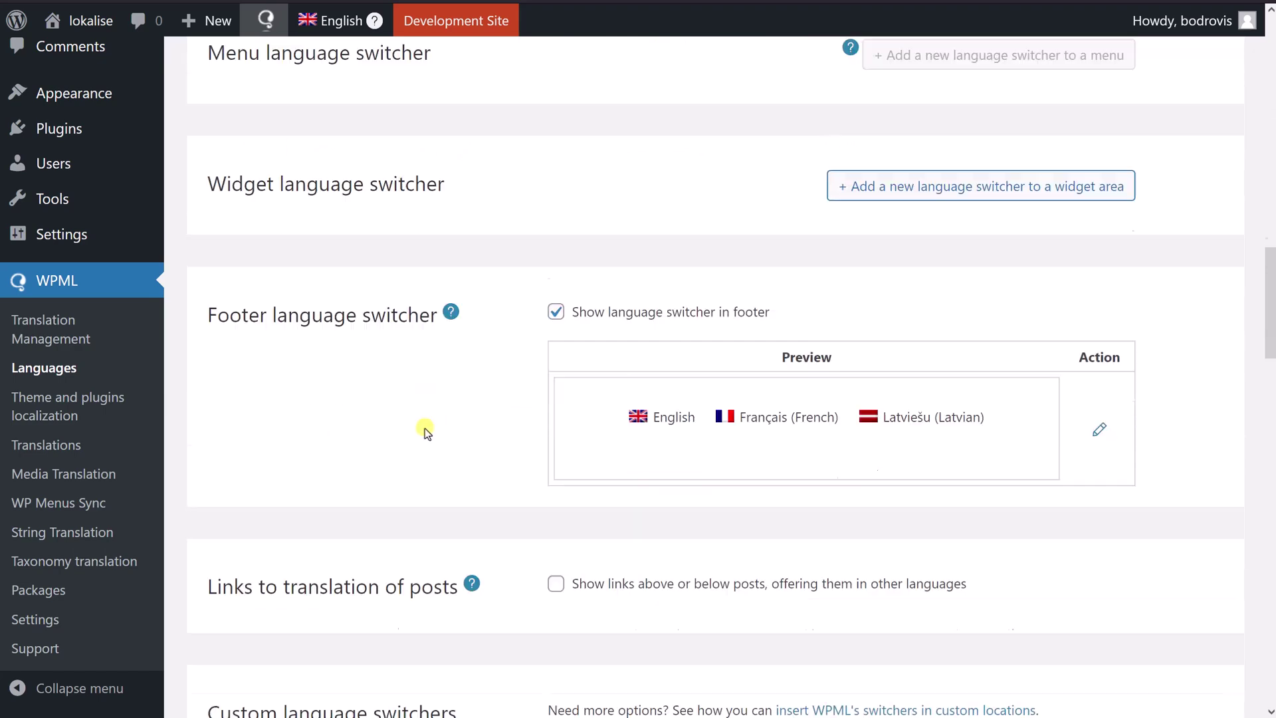
pyautogui.scroll(-12, 408, 421)
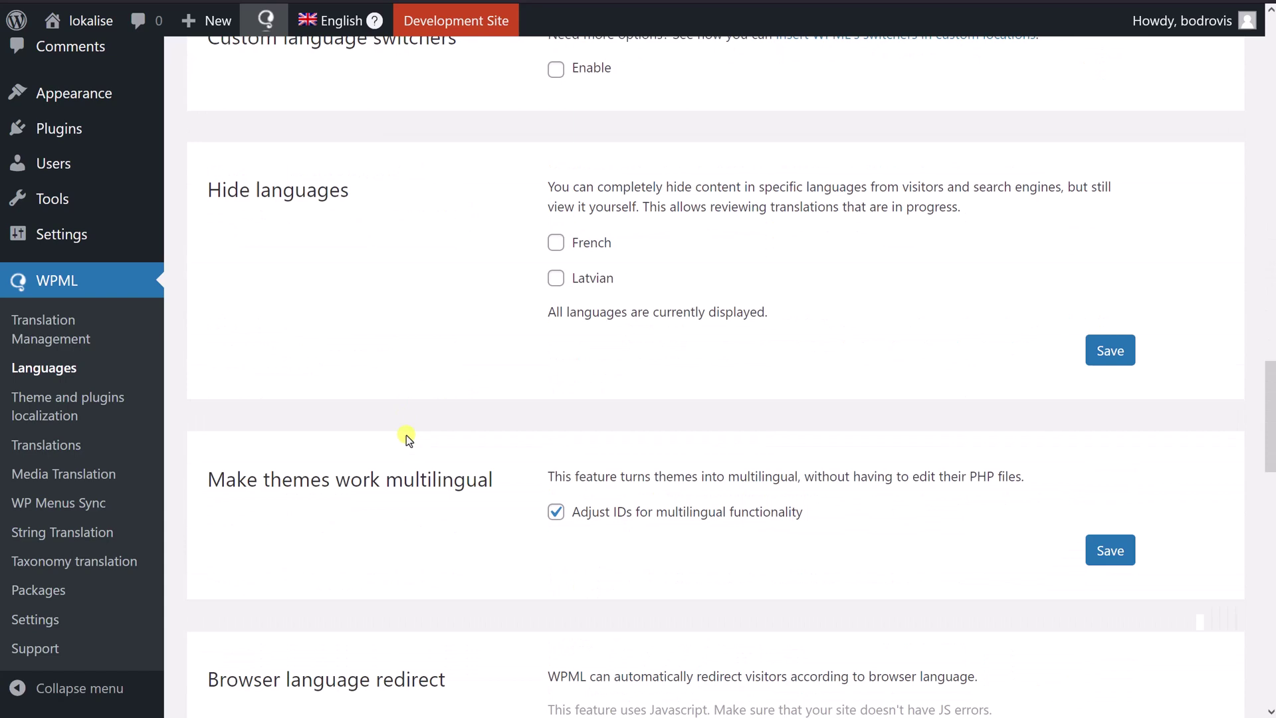
pyautogui.scroll(-5, 469, 467)
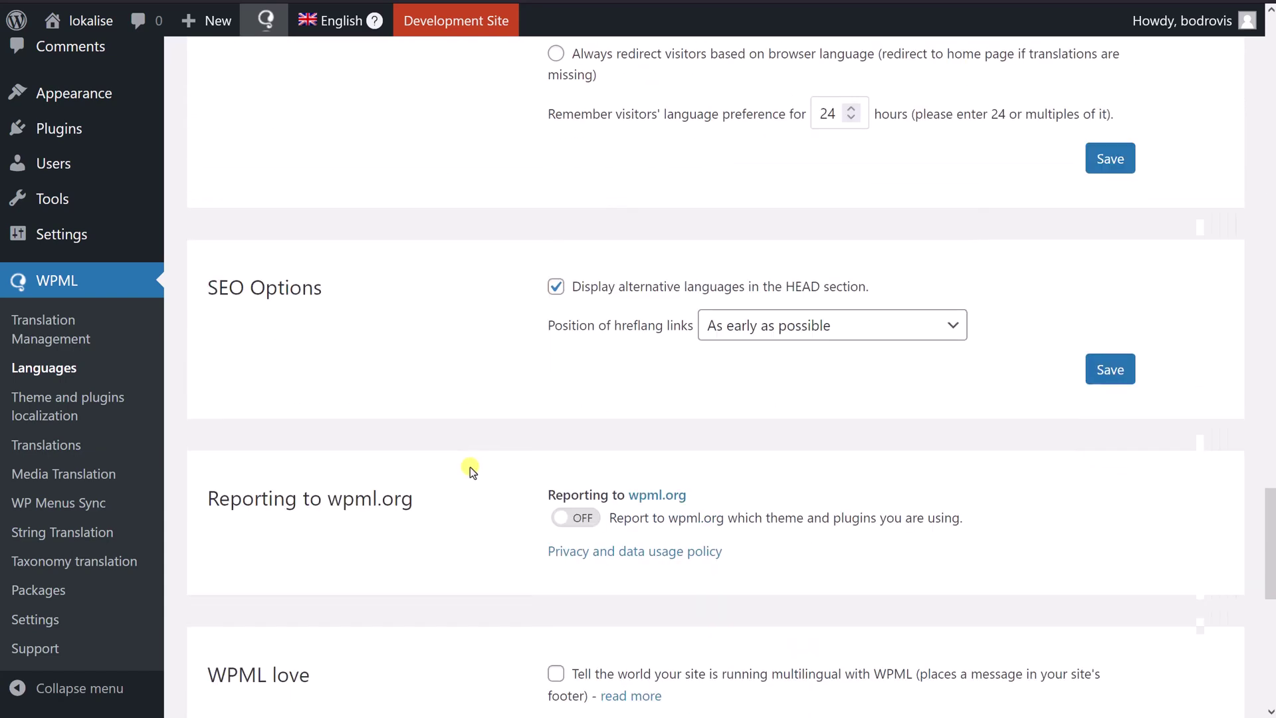
pyautogui.scroll(7, 460, 461)
pyautogui.scroll(5, 426, 424)
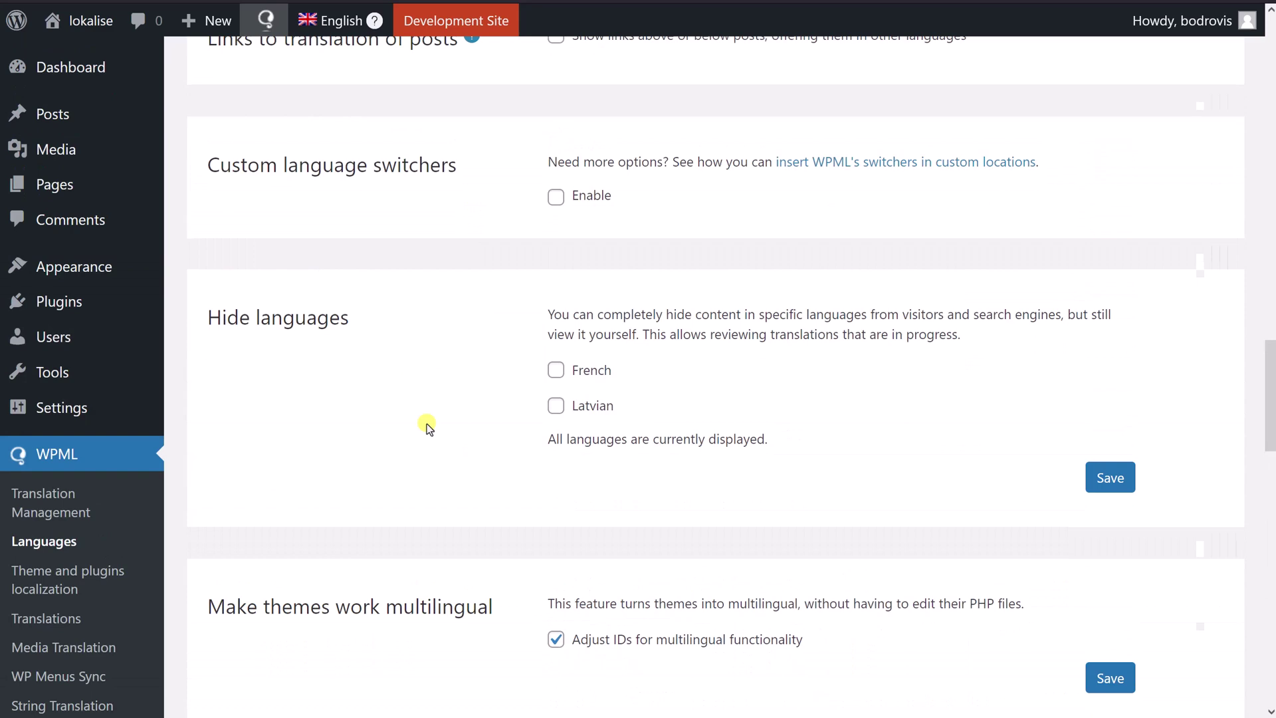
pyautogui.scroll(9, 512, 439)
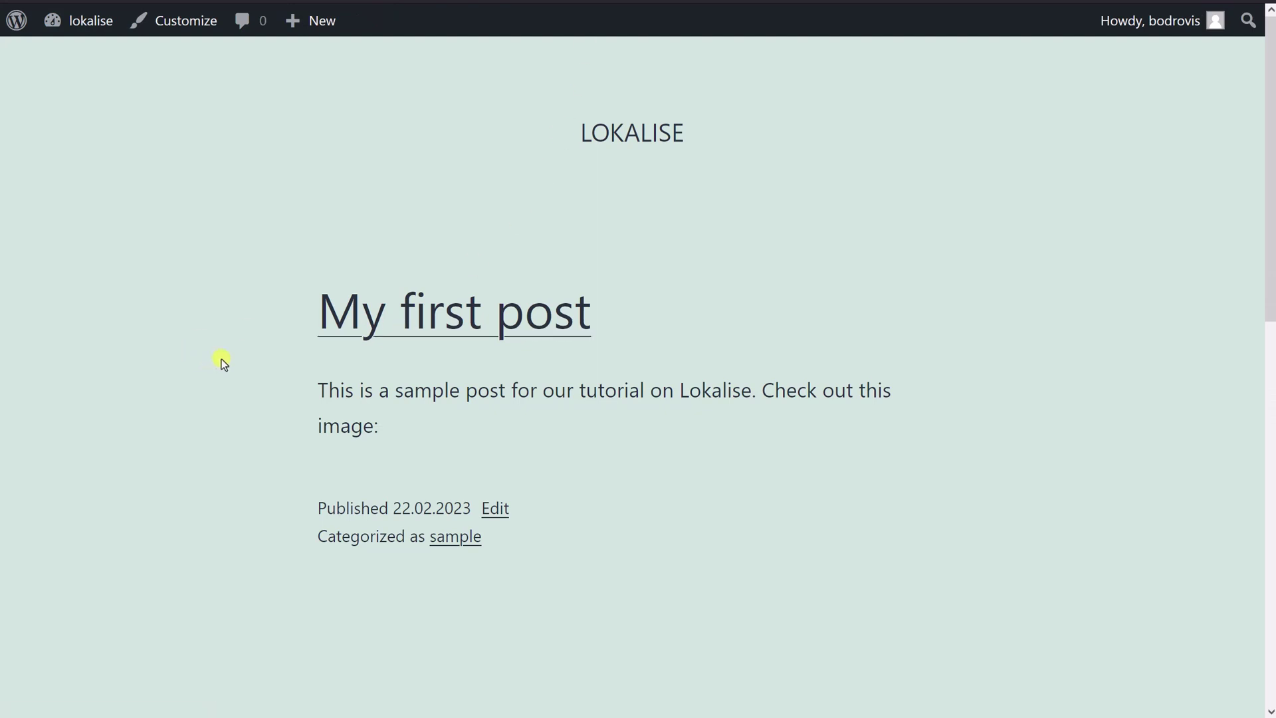
pyautogui.scroll(-3, 221, 359)
pyautogui.scroll(-8, 221, 358)
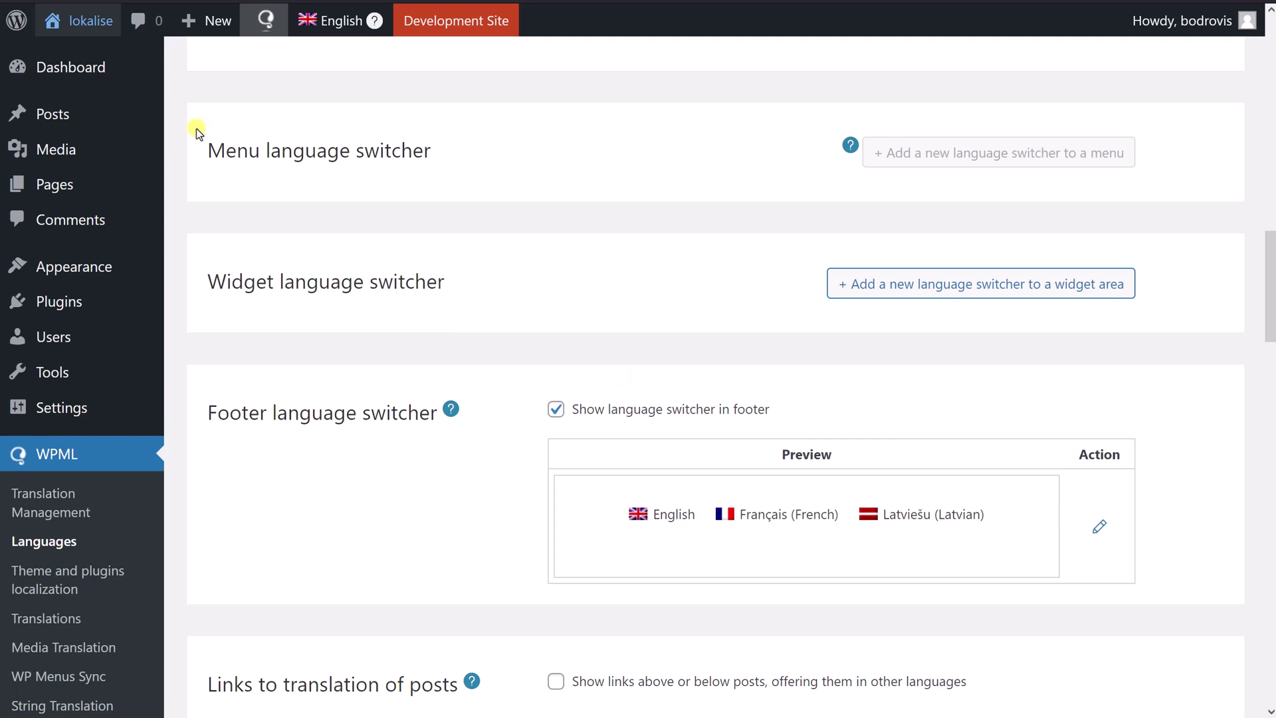
# Start a French translation of 'My first post' from the Posts list.
pyautogui.click(74, 115)
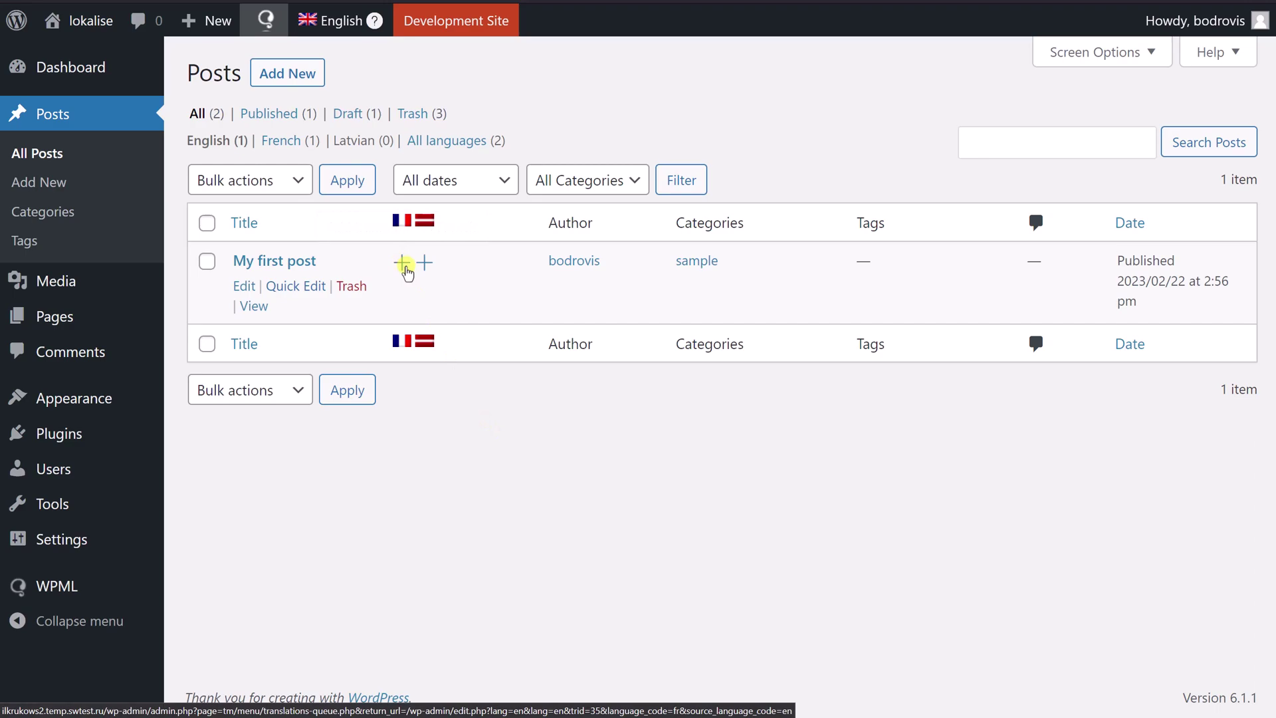
pyautogui.click(405, 266)
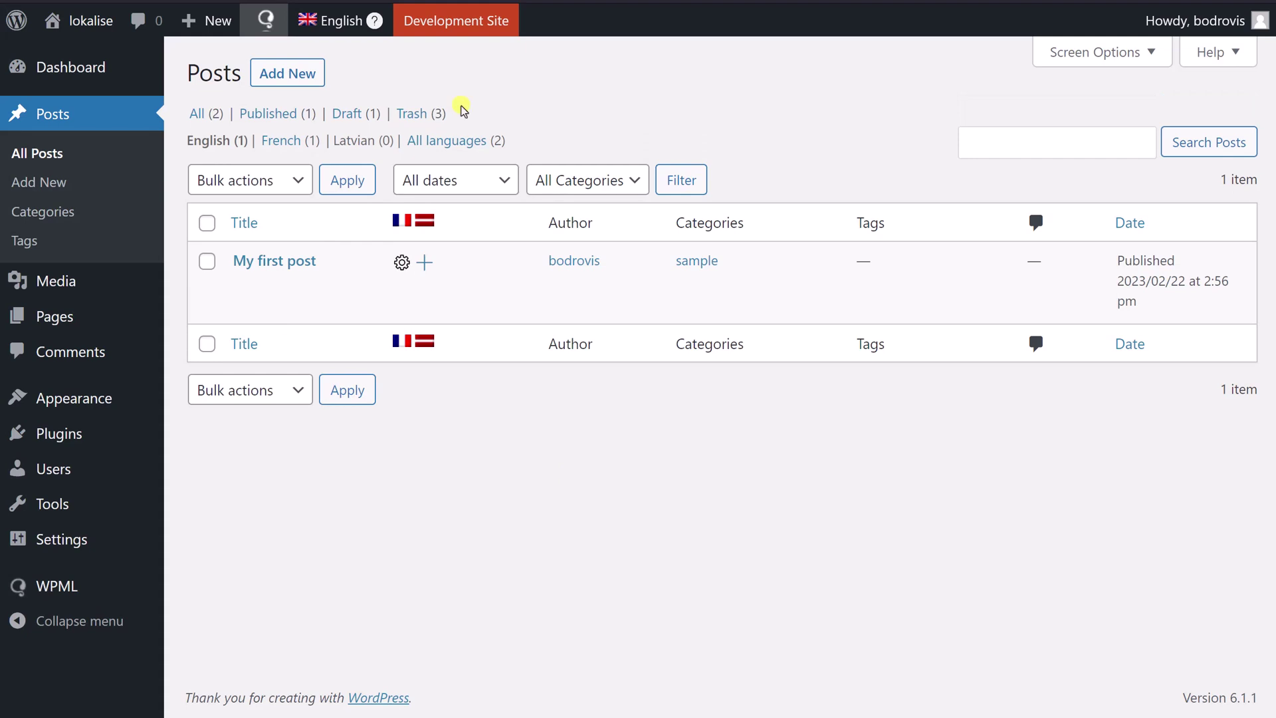
pyautogui.moveTo(343, 30)
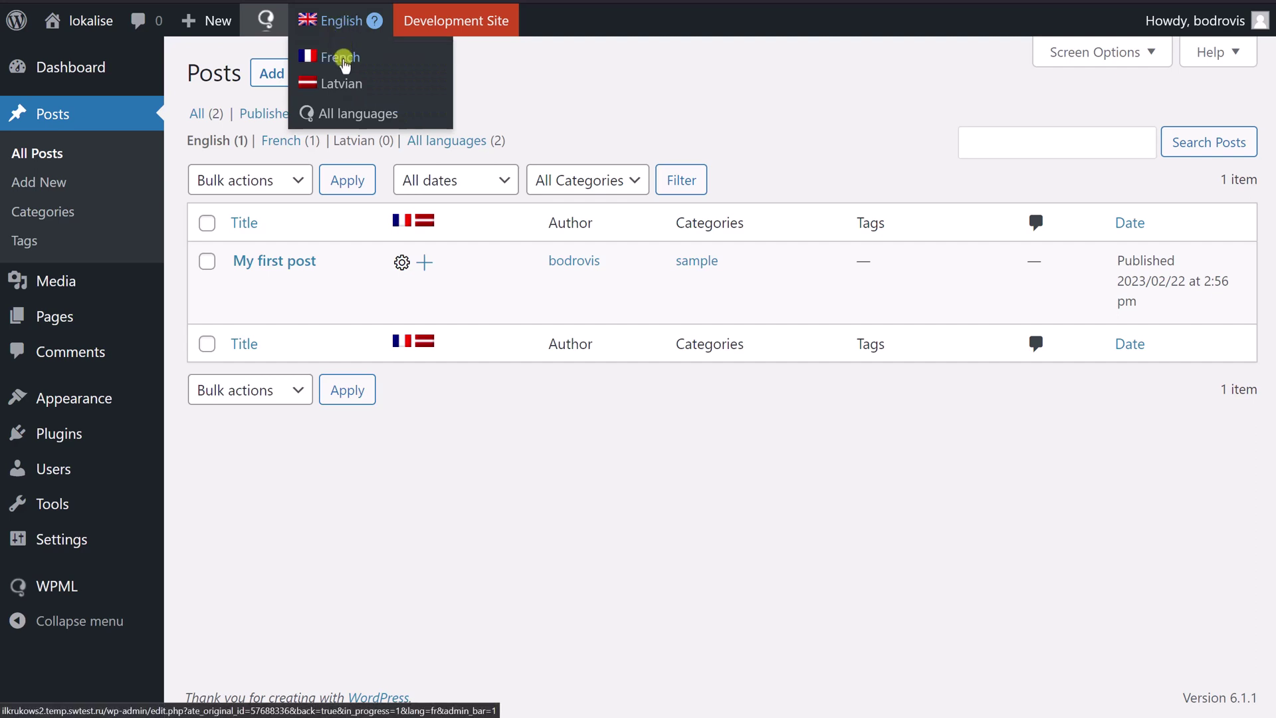
pyautogui.click(342, 59)
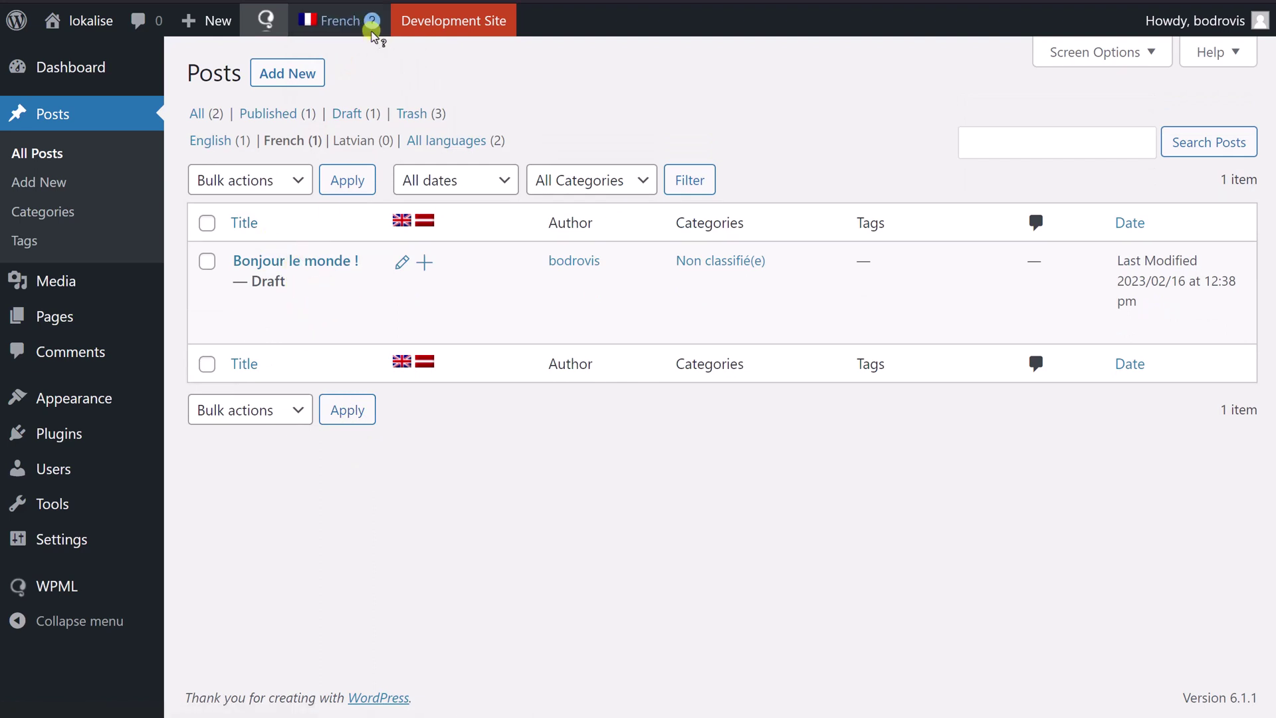
pyautogui.moveTo(342, 22)
pyautogui.click(353, 80)
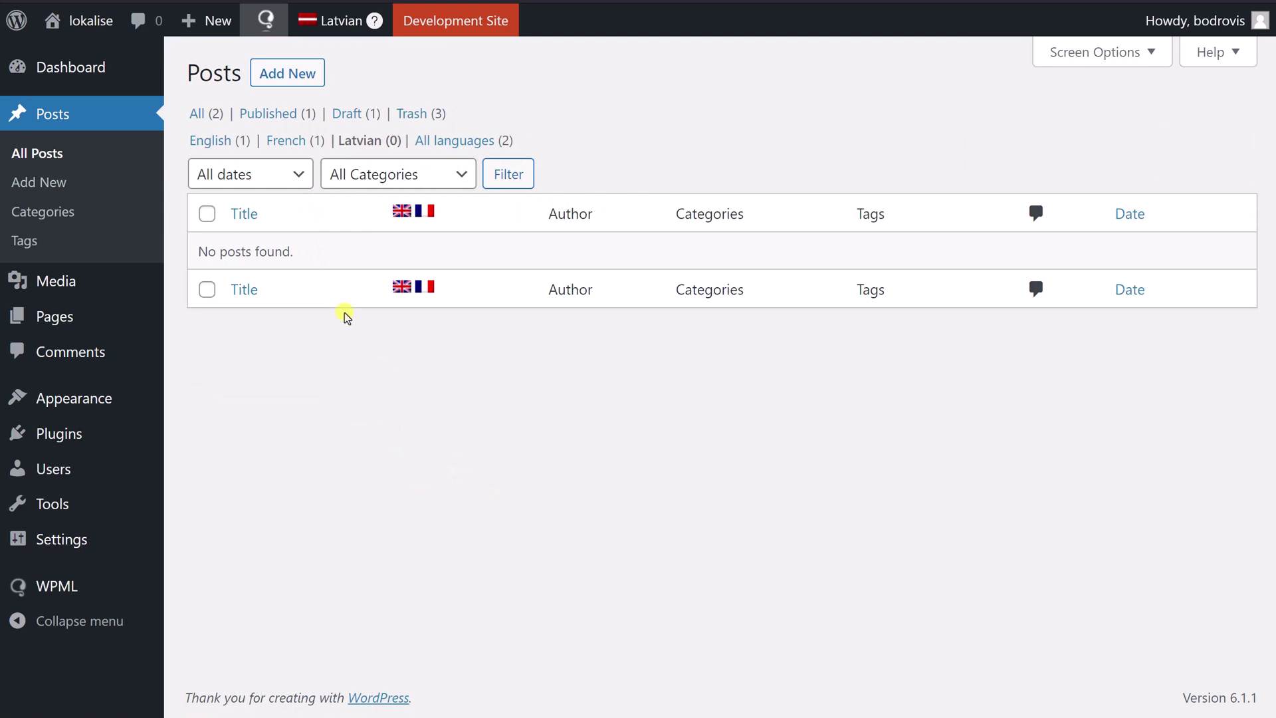
pyautogui.moveTo(343, 31)
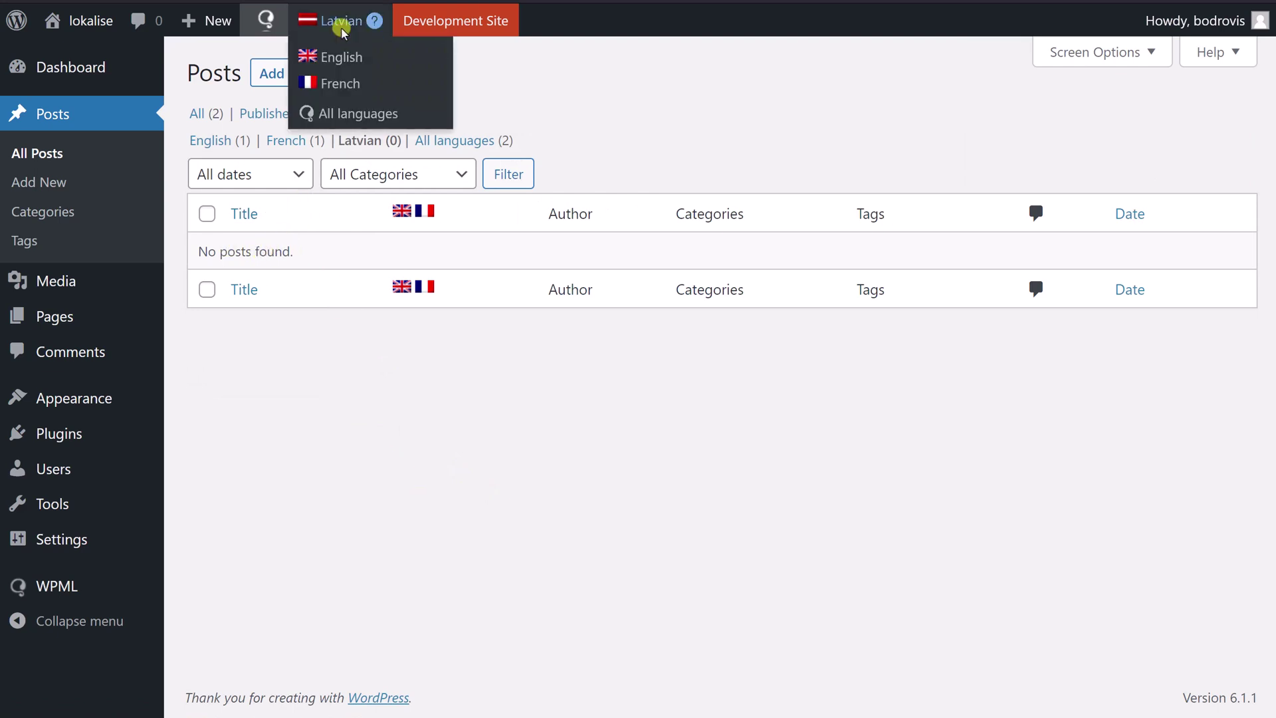
pyautogui.click(346, 114)
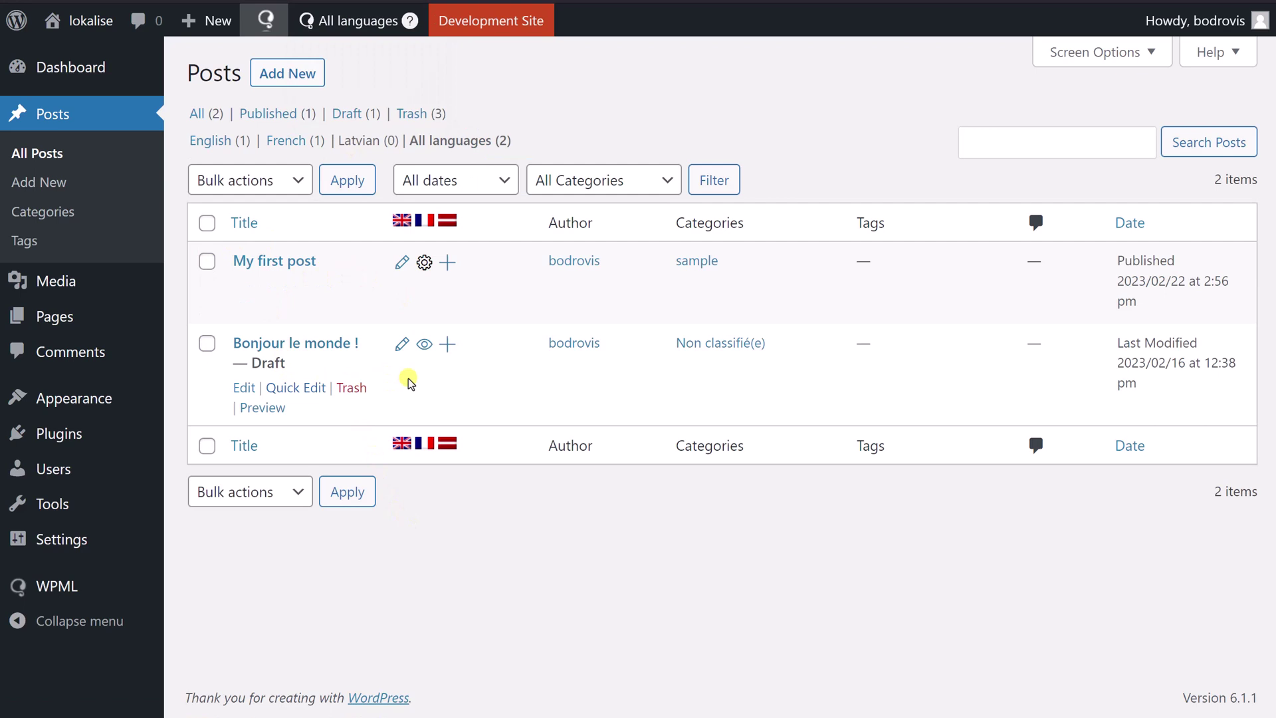
pyautogui.moveTo(352, 21)
pyautogui.click(353, 51)
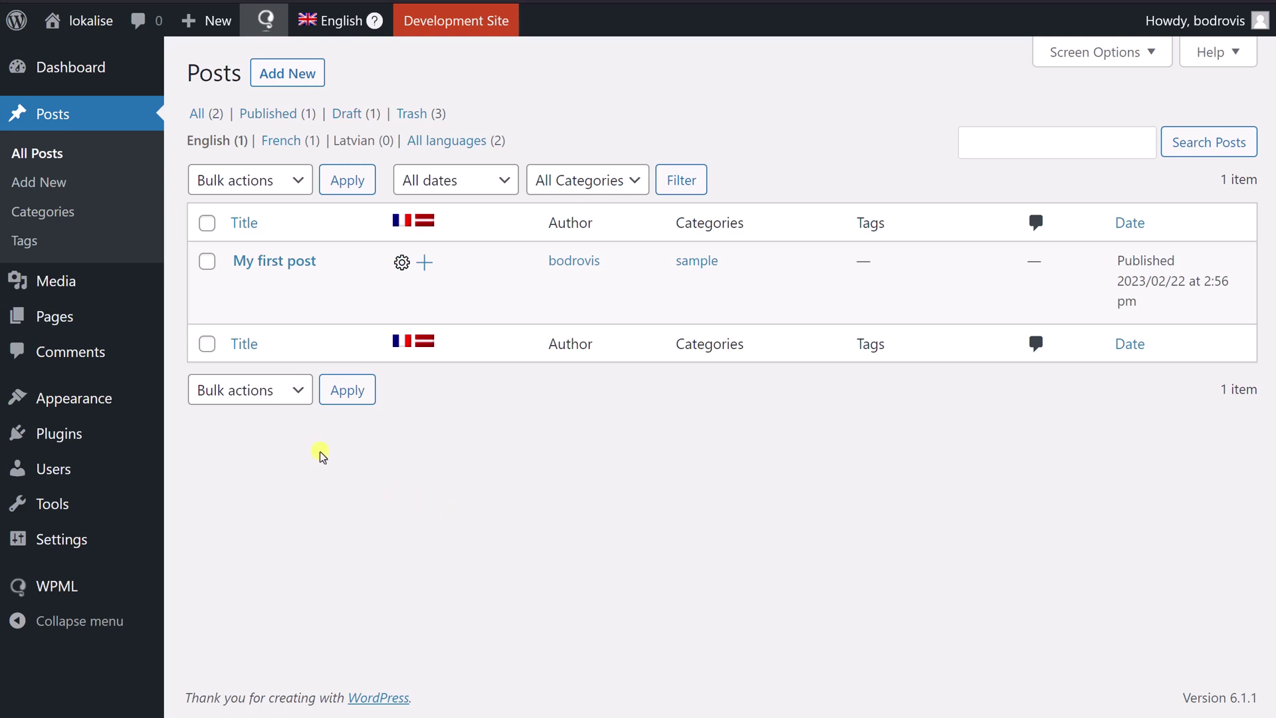
pyautogui.moveTo(59, 317)
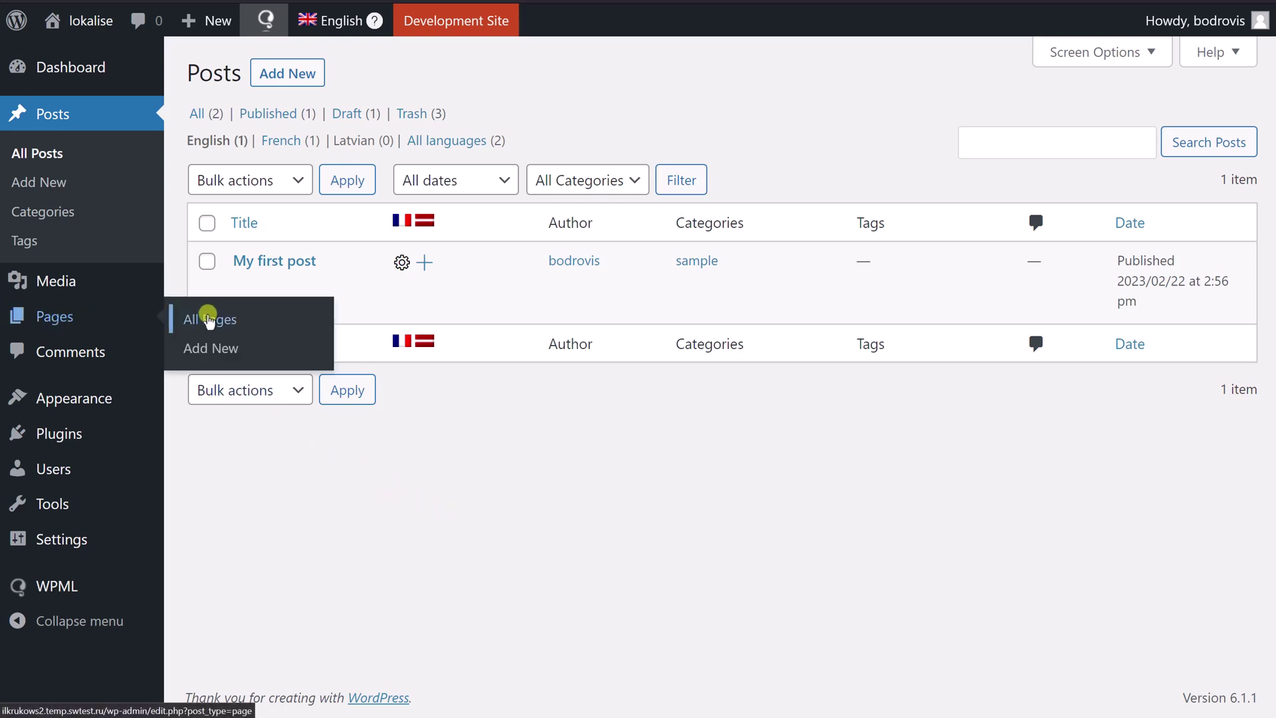
# Open All Pages, showing the draft Privacy Policy and the published sample page.
pyautogui.click(202, 319)
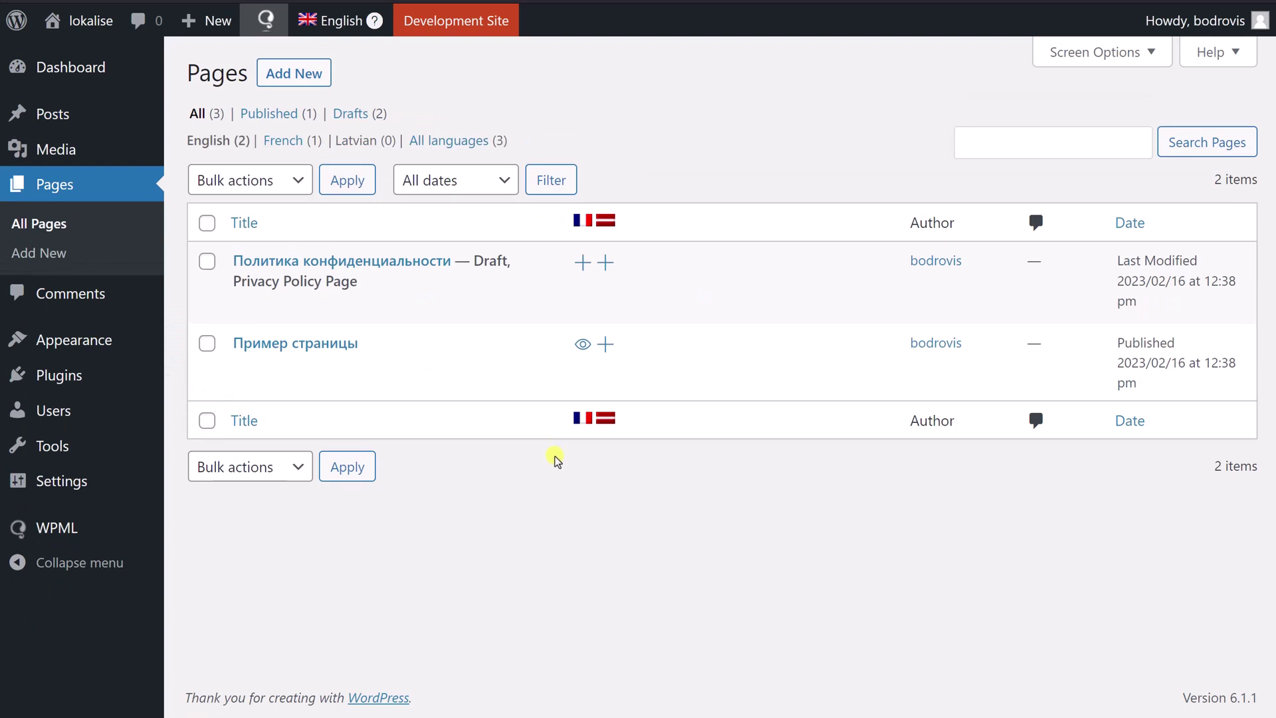
pyautogui.moveTo(507, 311)
pyautogui.moveTo(99, 525)
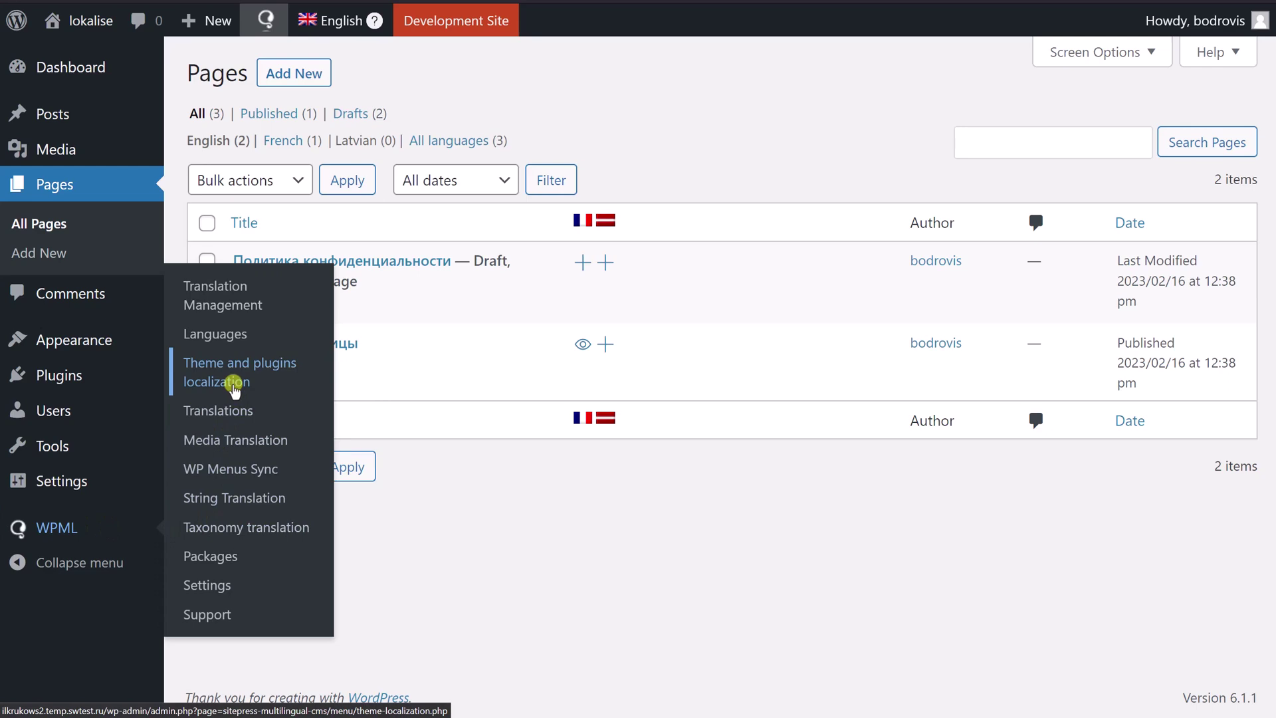
# Scan the Twenty Twenty-Three theme for strings, finding 15, then close the results.
pyautogui.click(233, 386)
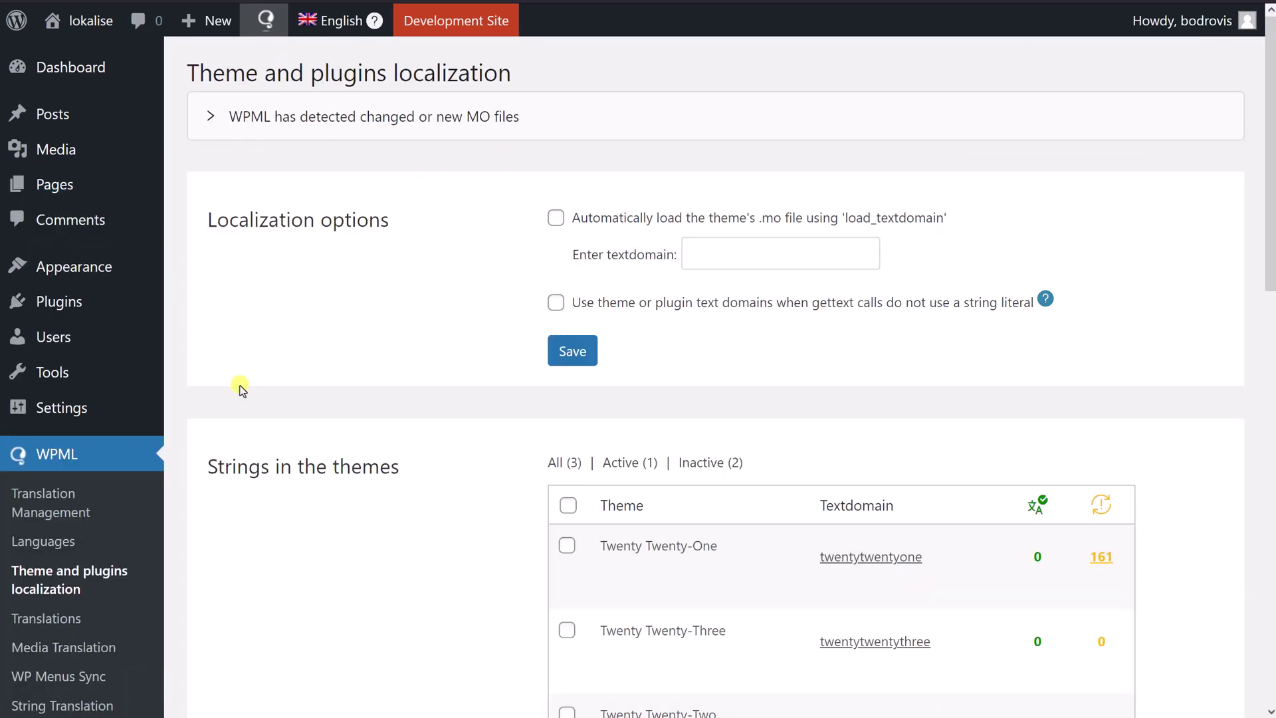
pyautogui.scroll(-3, 444, 375)
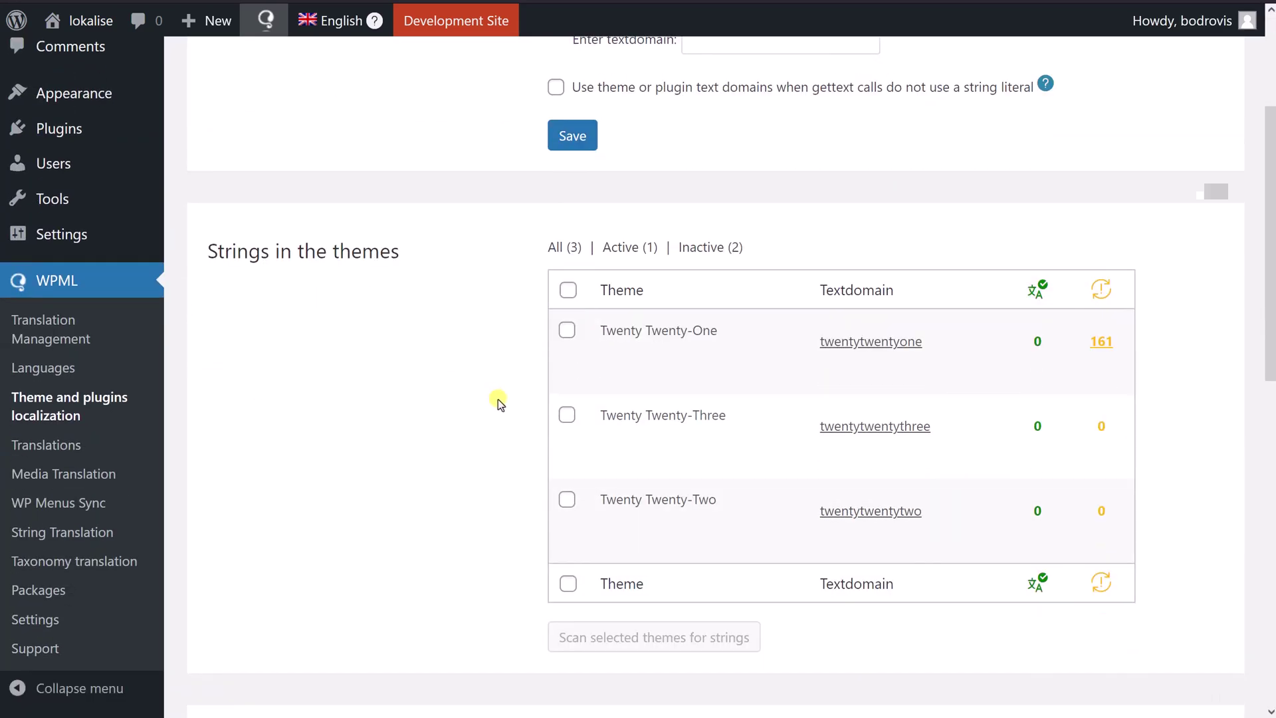
pyautogui.click(567, 417)
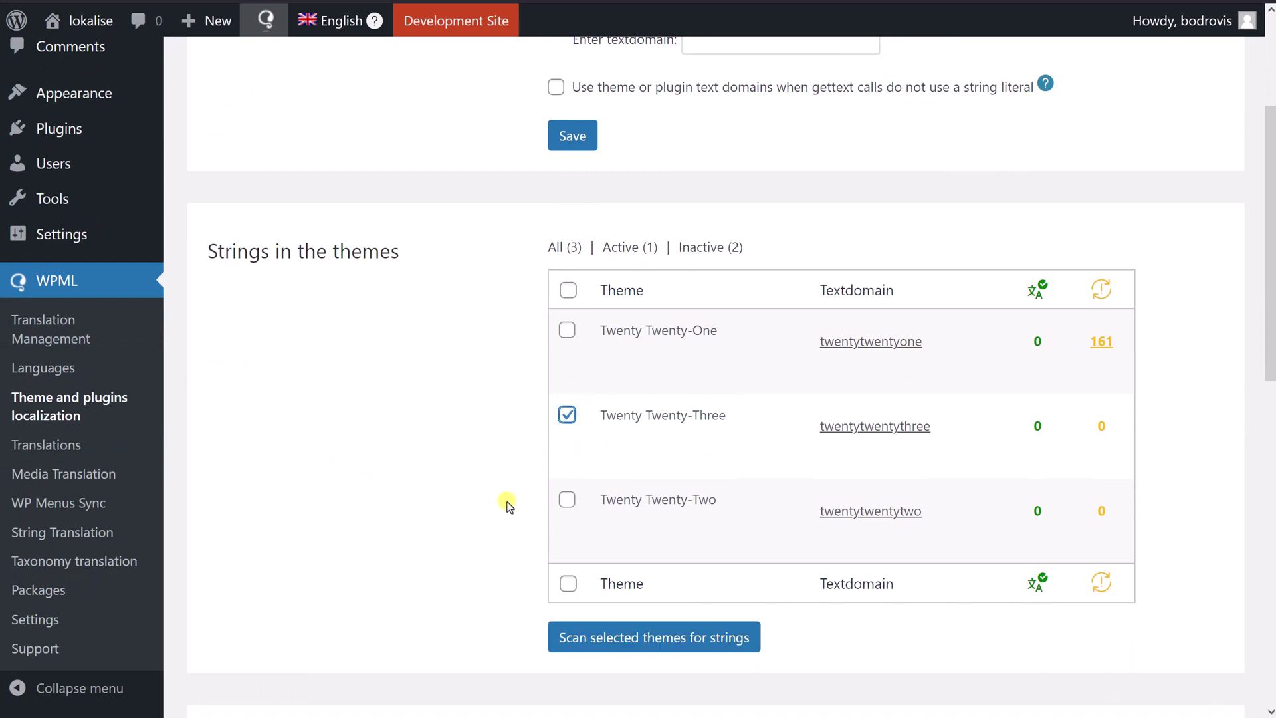
pyautogui.click(578, 638)
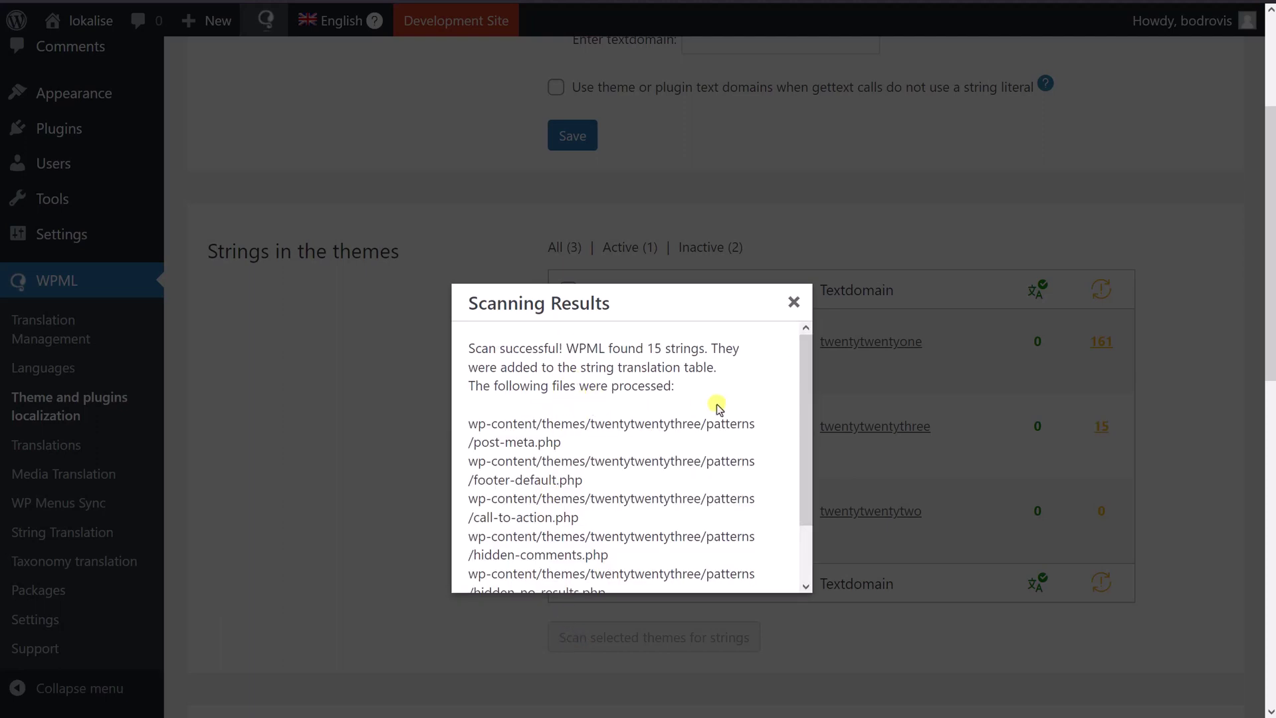
pyautogui.moveTo(800, 388); pyautogui.dragTo(804, 445)
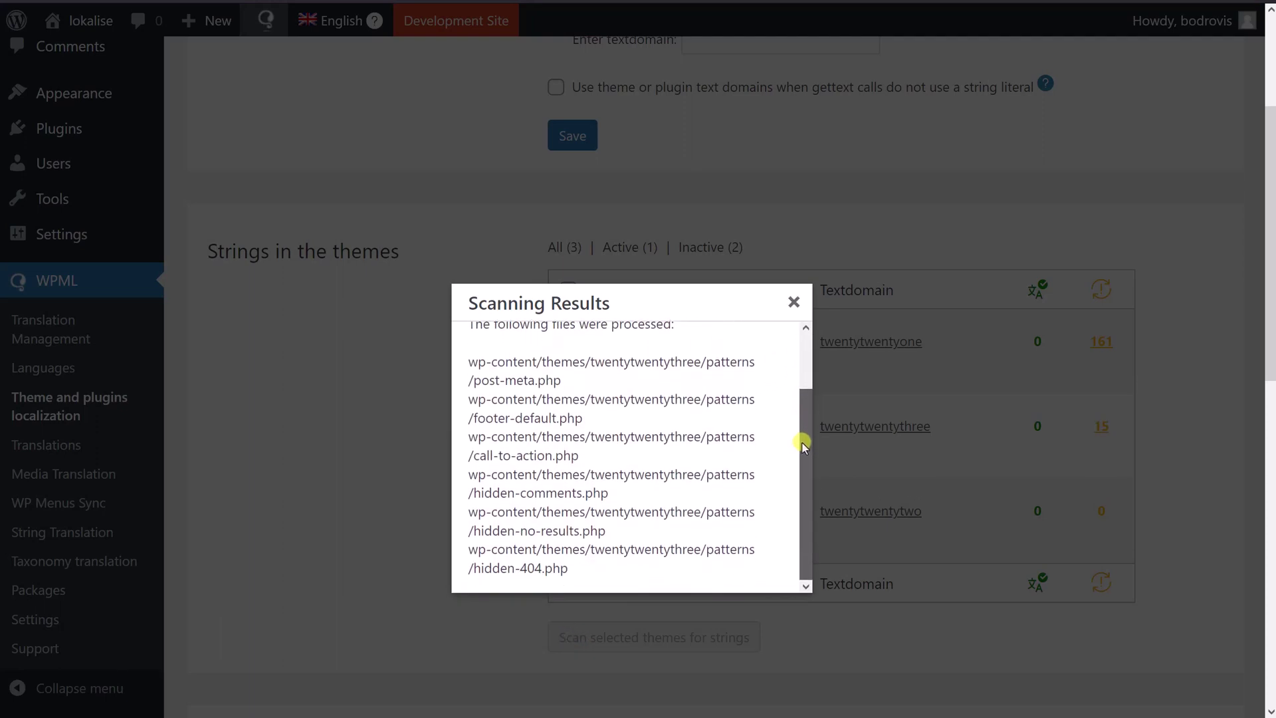
pyautogui.click(792, 303)
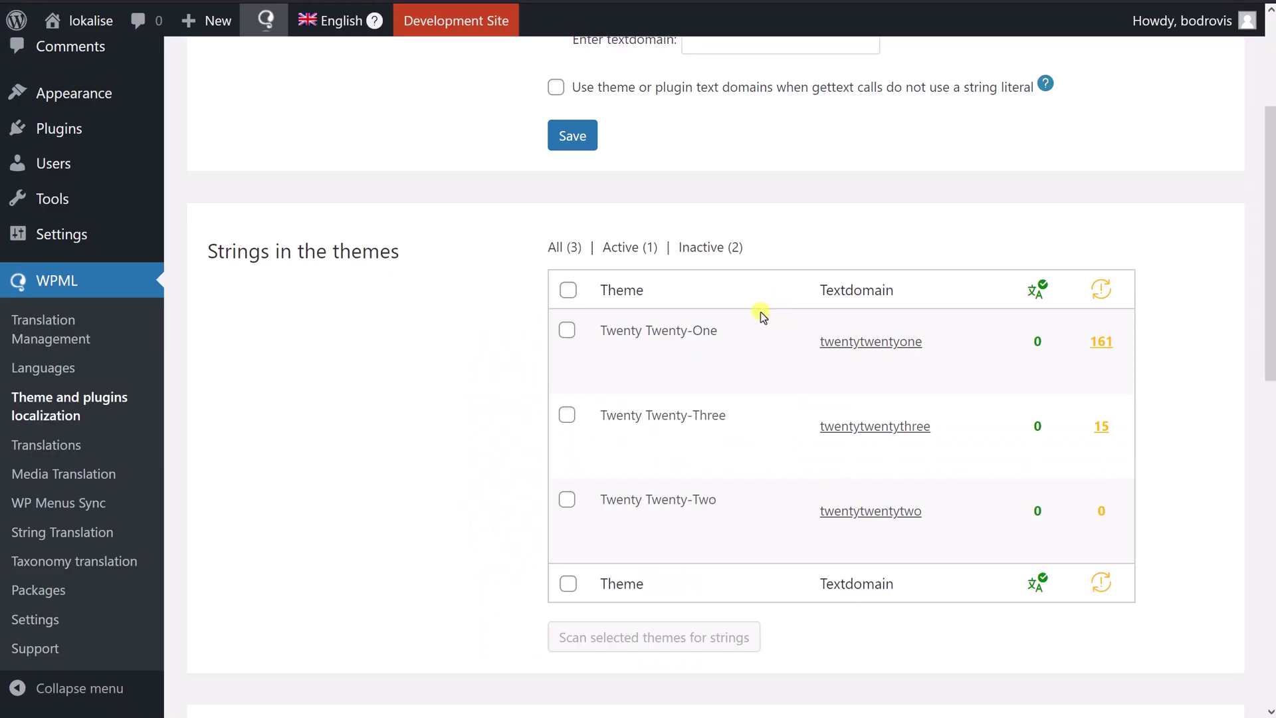
pyautogui.click(1100, 428)
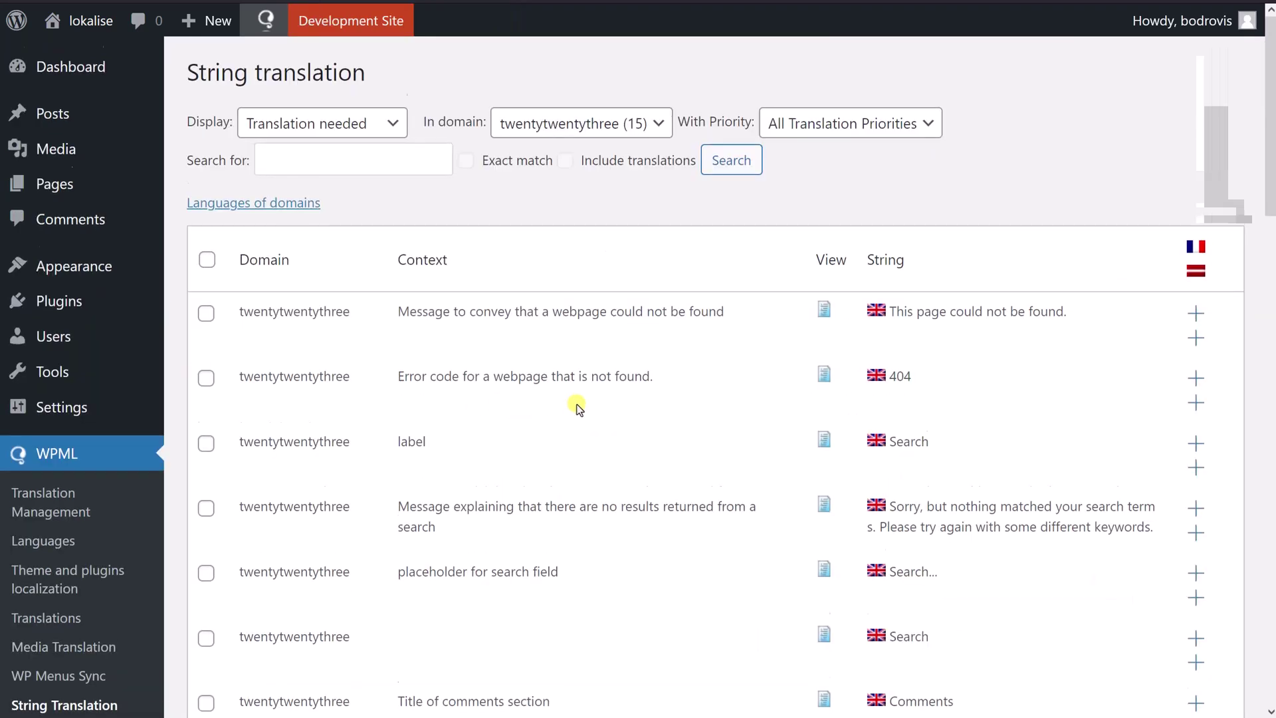
pyautogui.scroll(-2, 571, 406)
pyautogui.moveTo(889, 336); pyautogui.dragTo(931, 335)
pyautogui.scroll(-4, 927, 478)
pyautogui.click(917, 416)
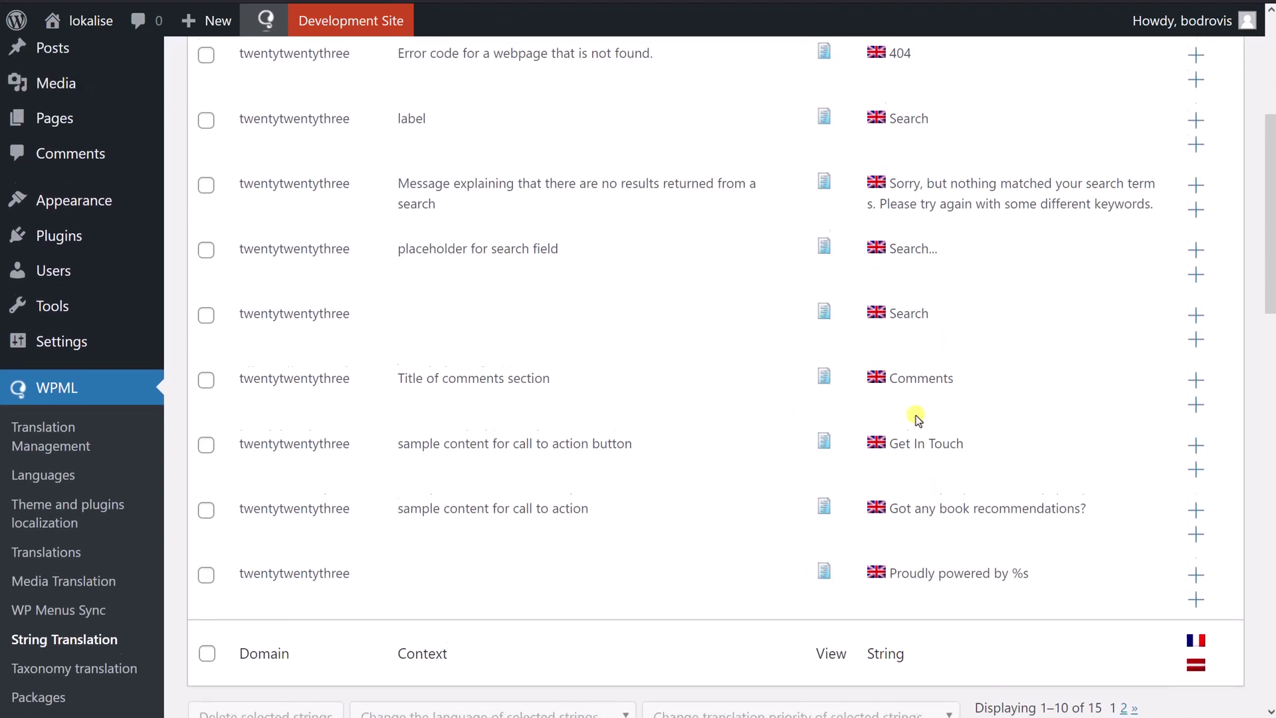
pyautogui.moveTo(891, 443); pyautogui.dragTo(960, 446)
pyautogui.click(961, 447)
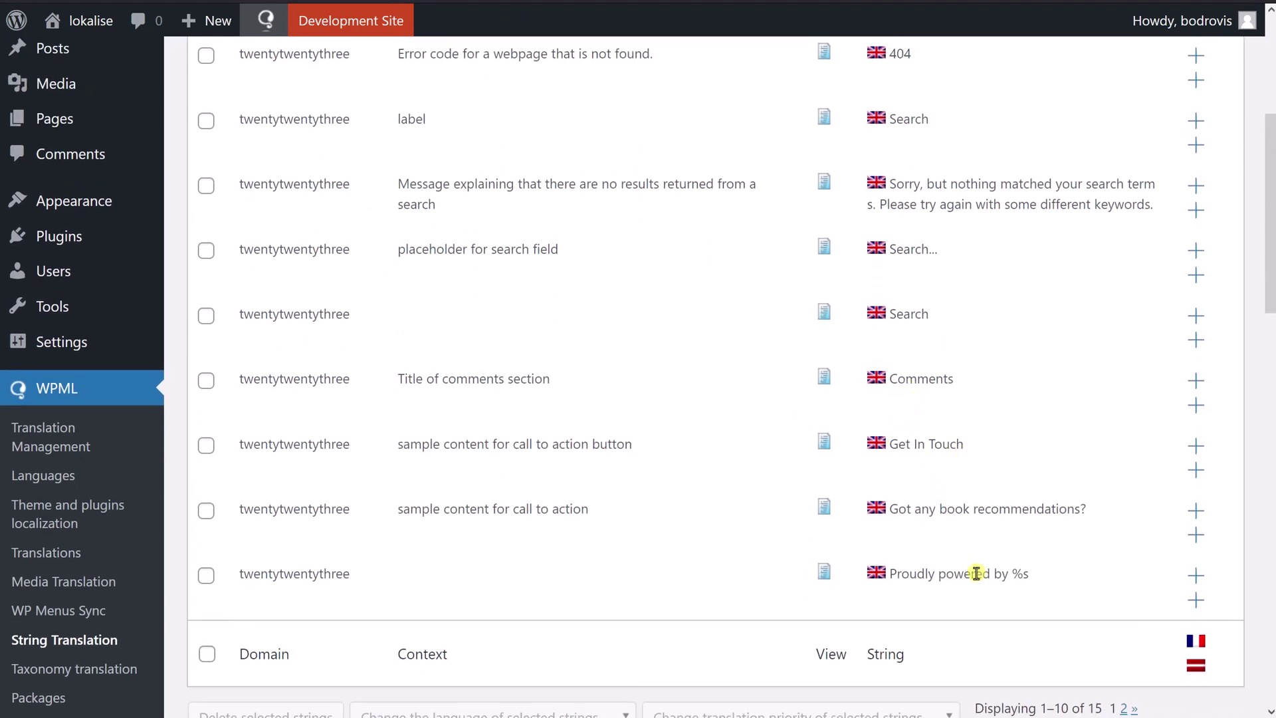
pyautogui.scroll(5, 629, 560)
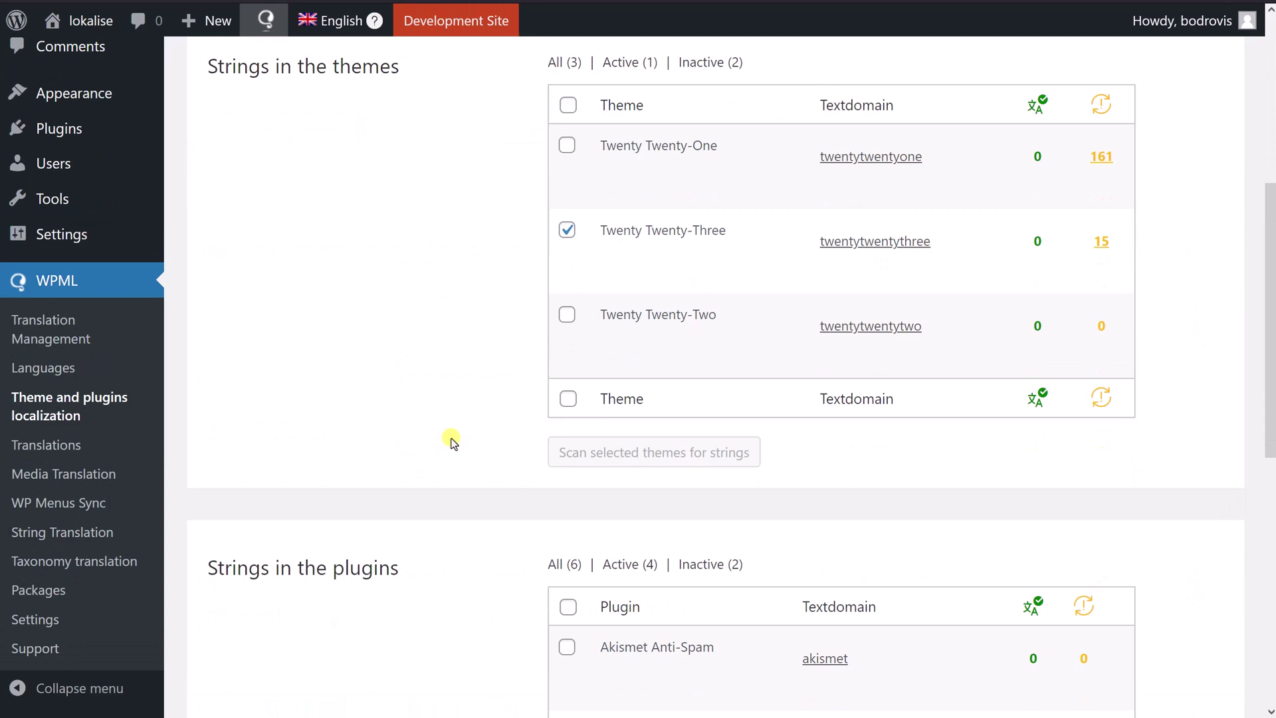
# Scan the Akismet Anti-Spam plugin and review its 228 untranslated strings.
pyautogui.scroll(-5, 450, 442)
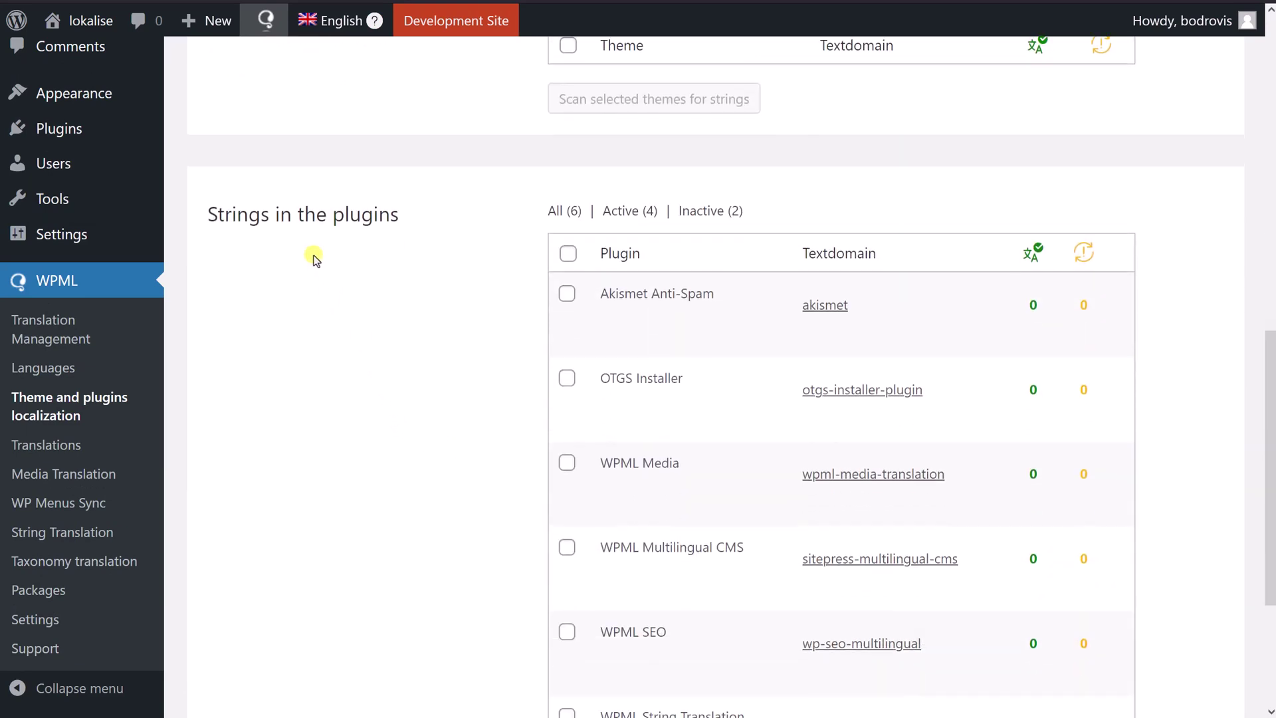
pyautogui.click(567, 294)
pyautogui.scroll(-3, 531, 399)
pyautogui.click(595, 638)
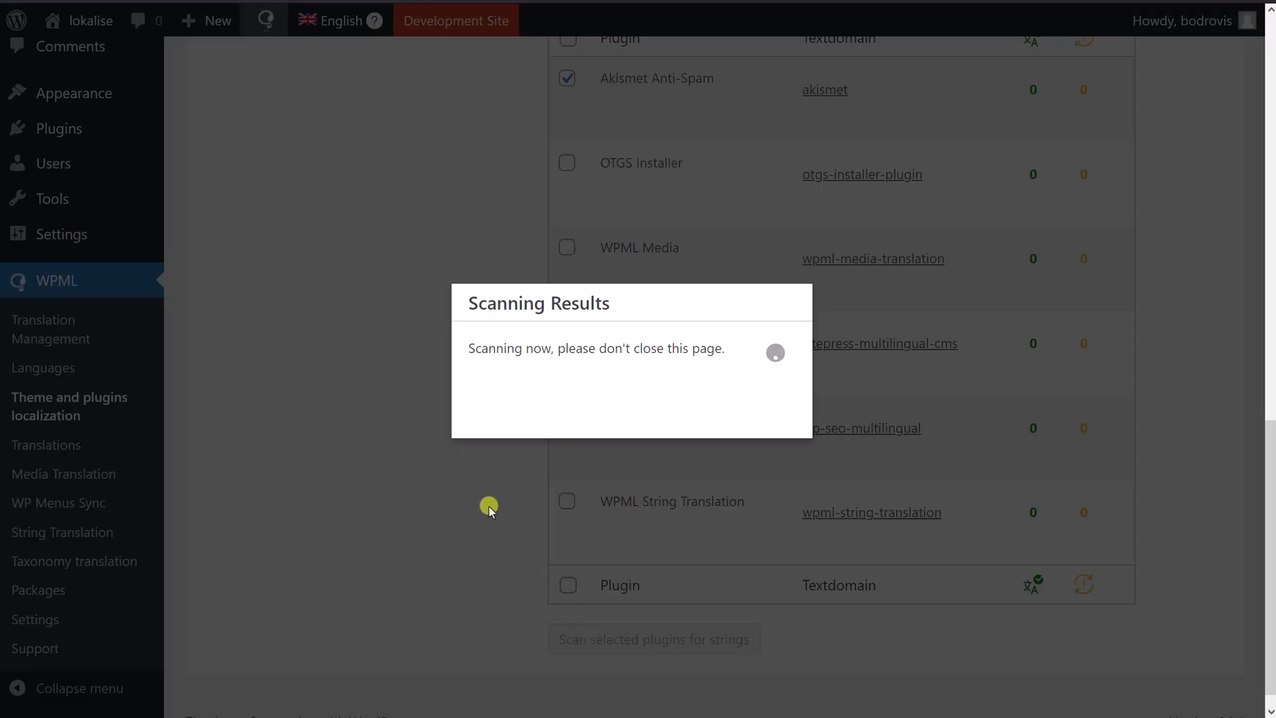
pyautogui.click(519, 385)
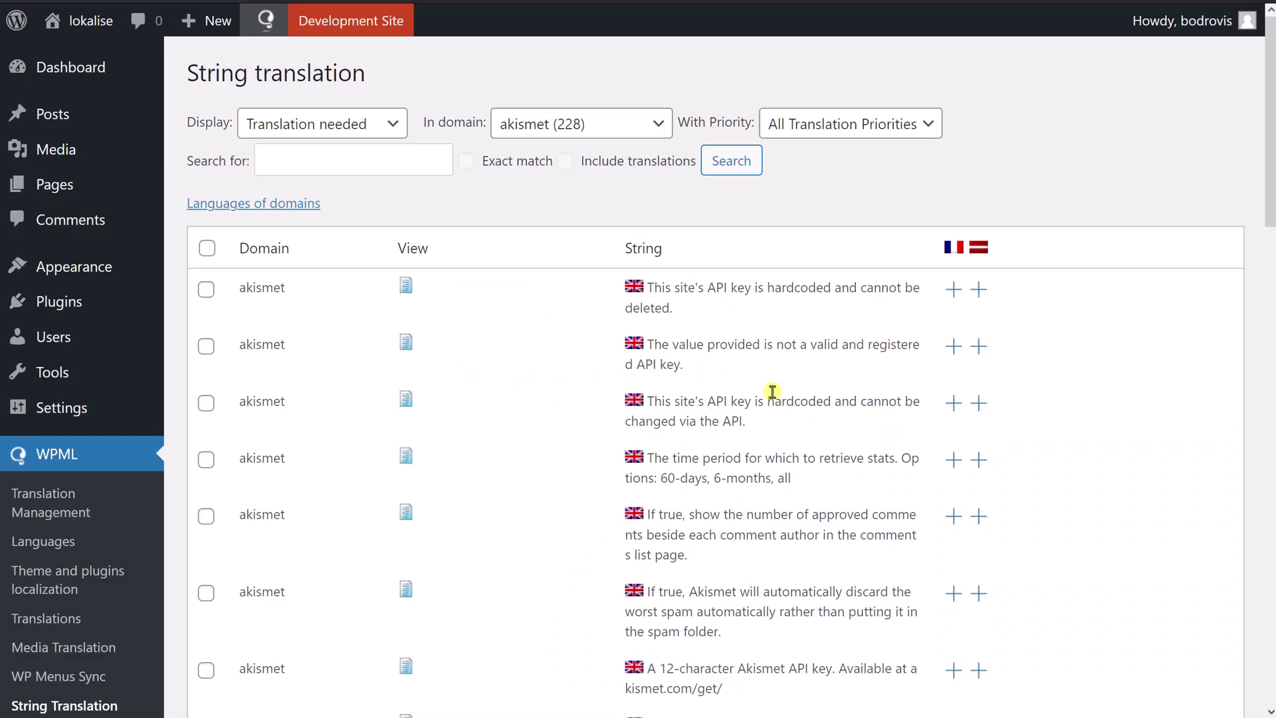
pyautogui.hotkey('alt', 'Left')
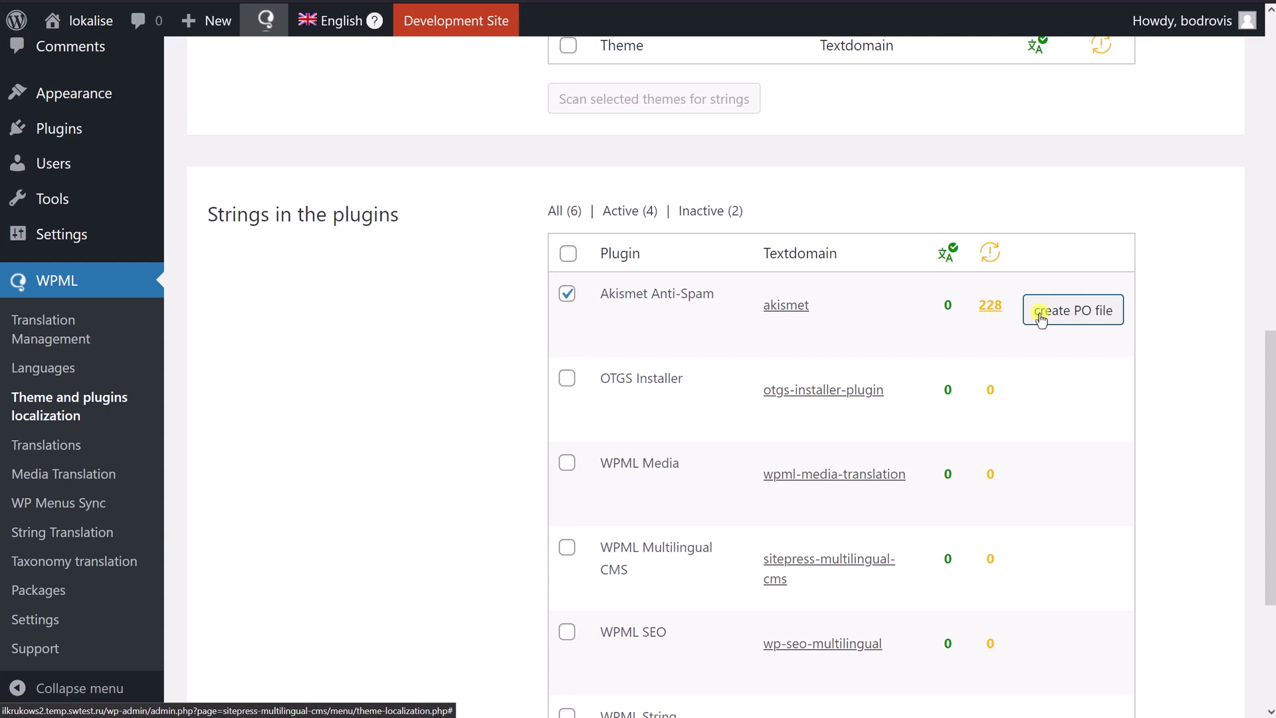
# Download the Akismet strings as the PO file akismet.po (68.2 KB).
pyautogui.click(1076, 319)
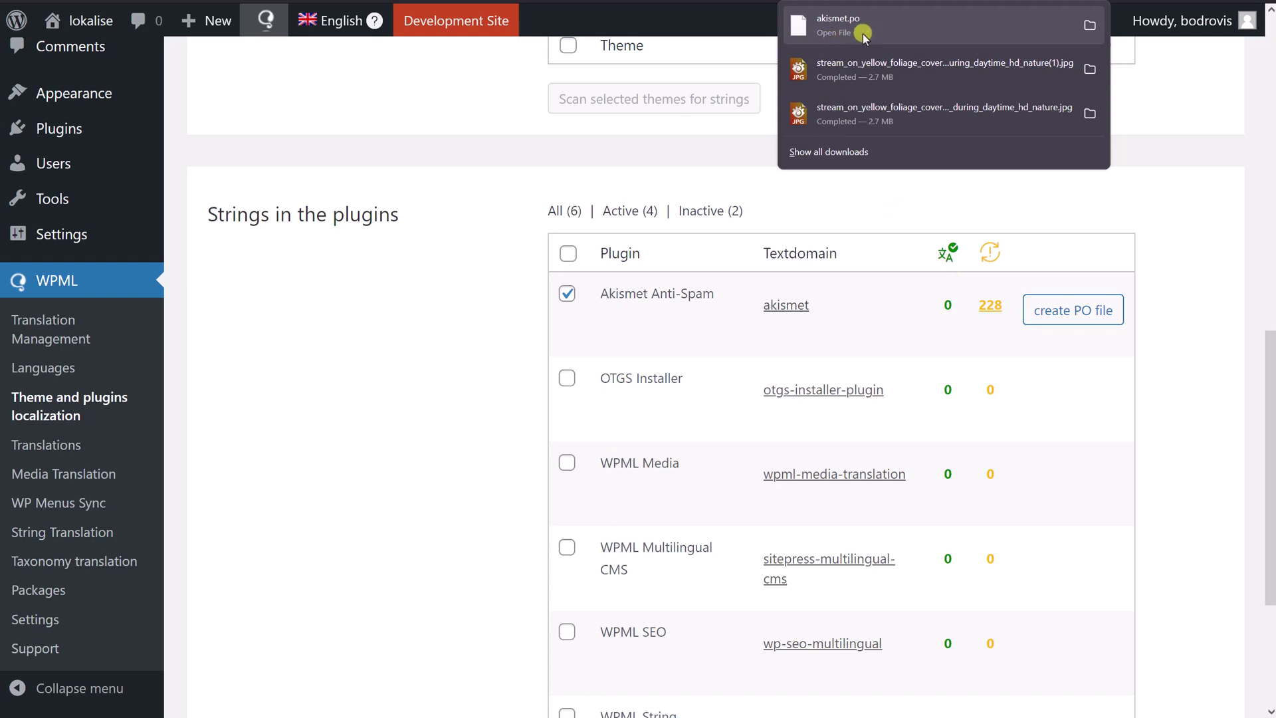
pyautogui.click(388, 345)
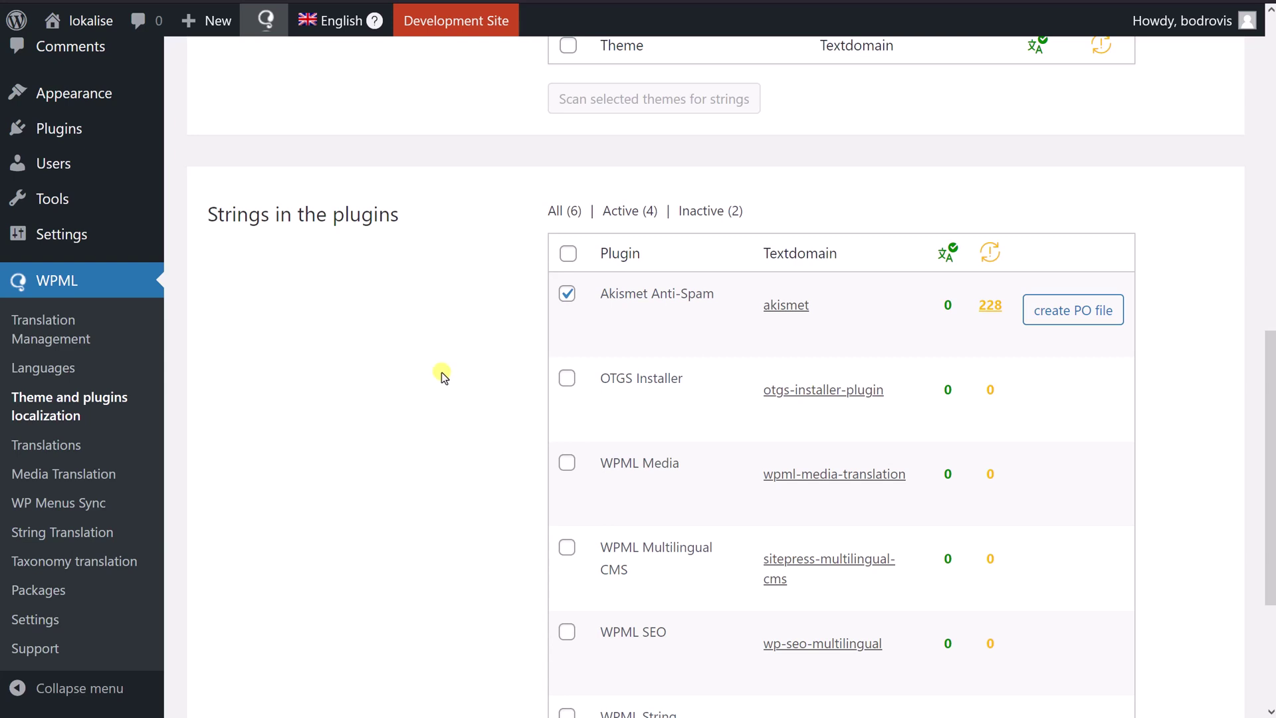
pyautogui.scroll(-1, 442, 364)
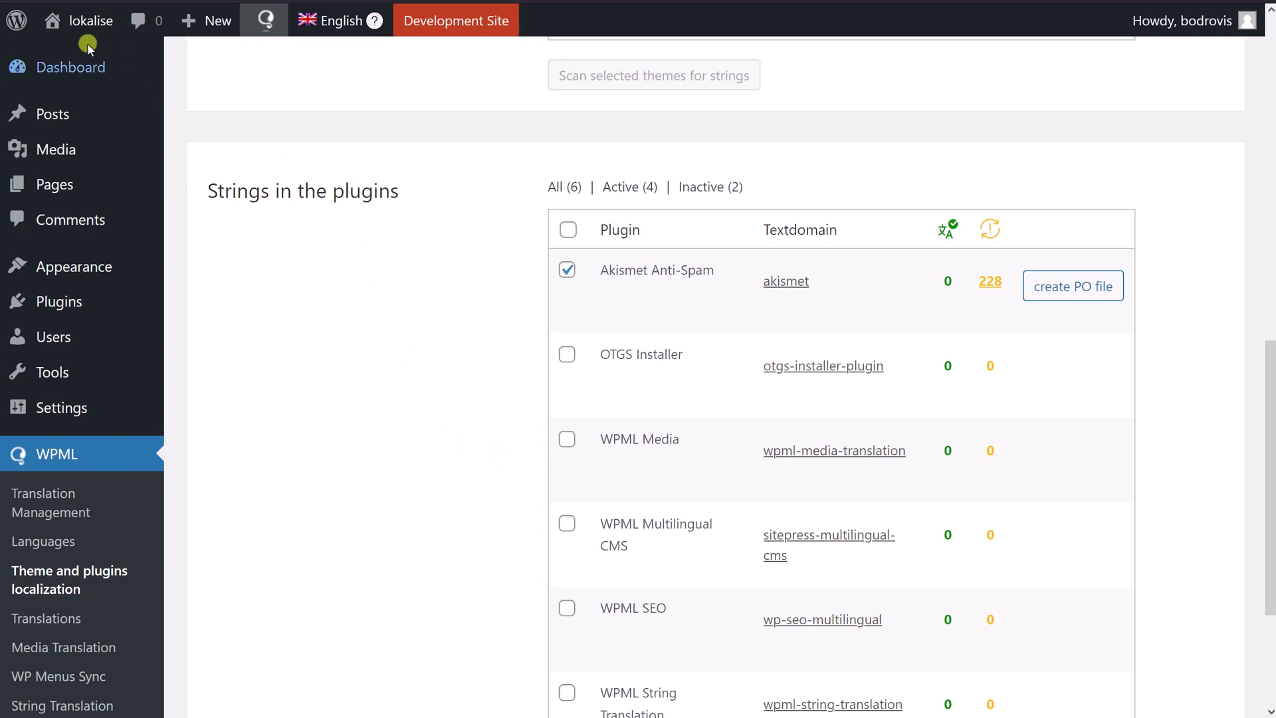
# View the front-end 'My first post' and scroll past its forest image.
pyautogui.click(91, 21)
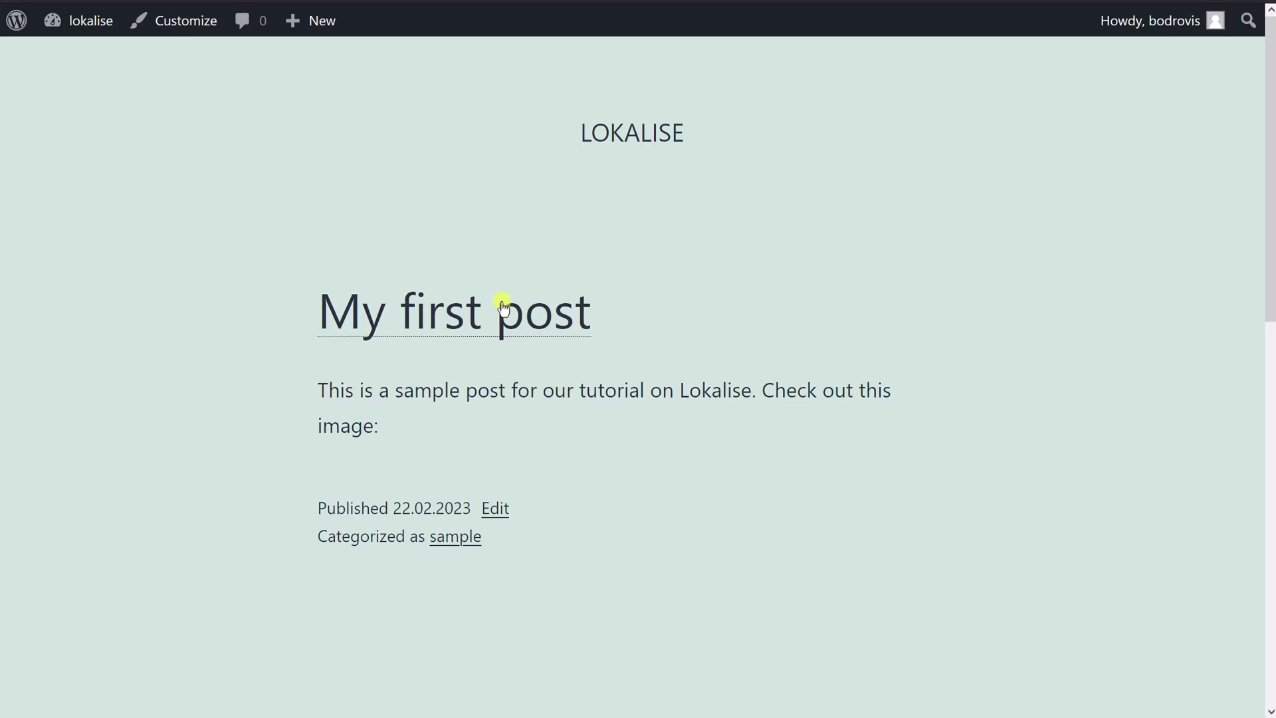
pyautogui.click(461, 312)
pyautogui.scroll(-8, 271, 359)
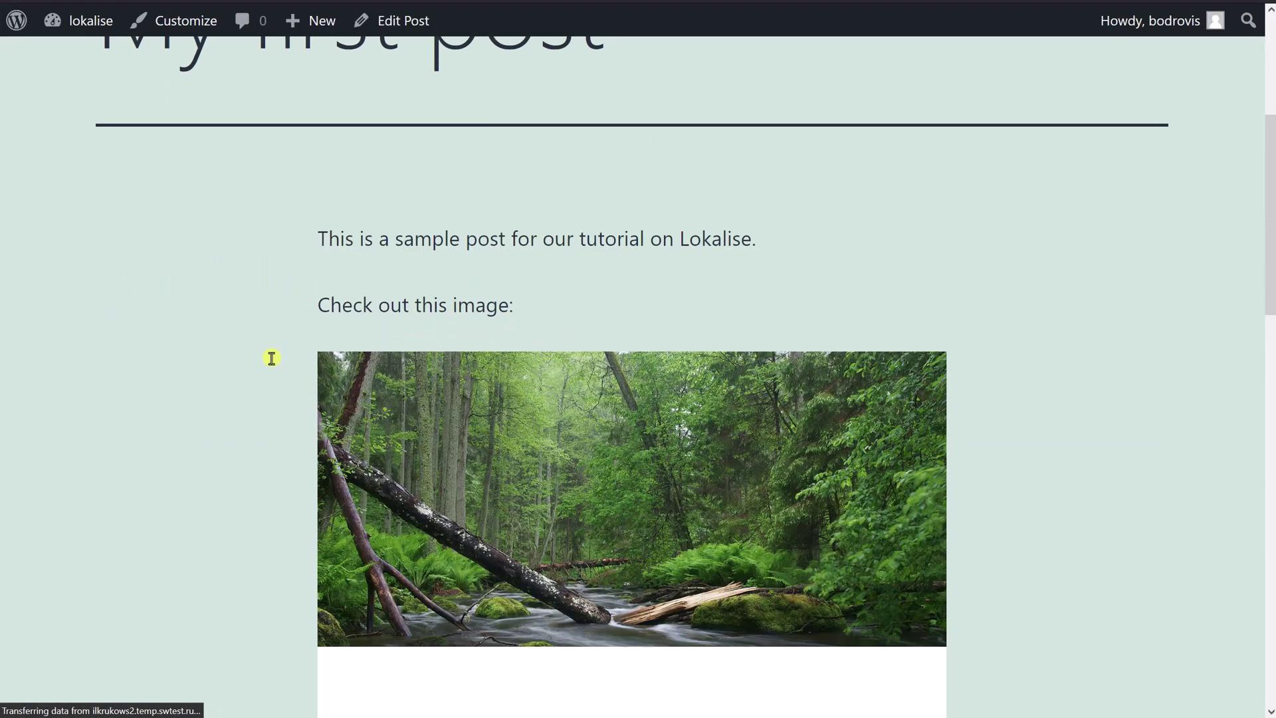
pyautogui.scroll(2, 320, 251)
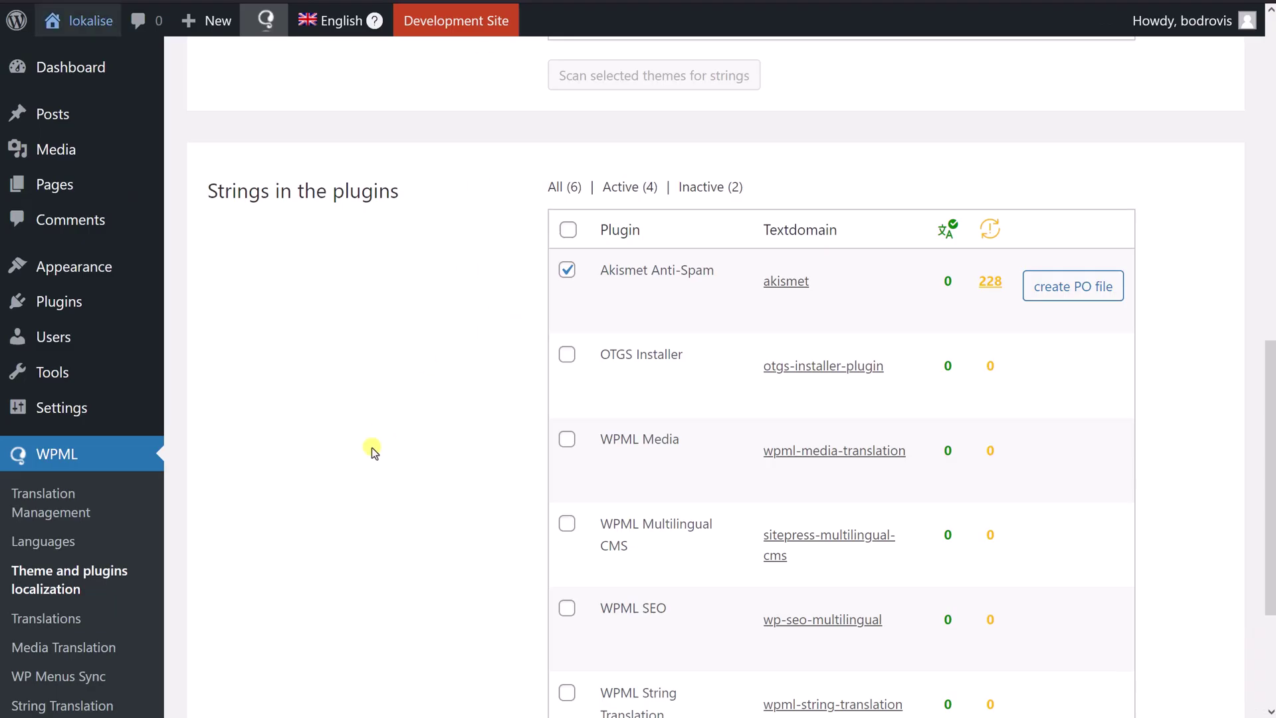
# In Media Translation, upload an autumn waterfall photo as the French forest image and save.
pyautogui.scroll(-3, 332, 459)
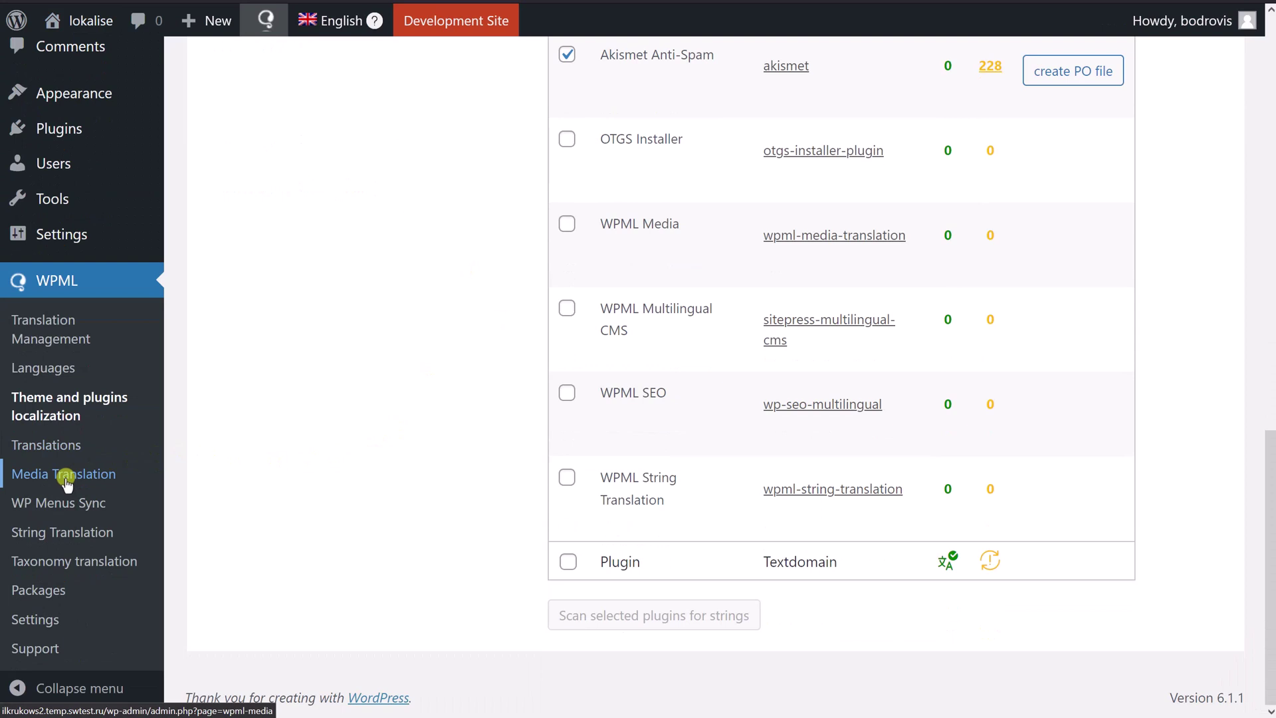
pyautogui.click(87, 477)
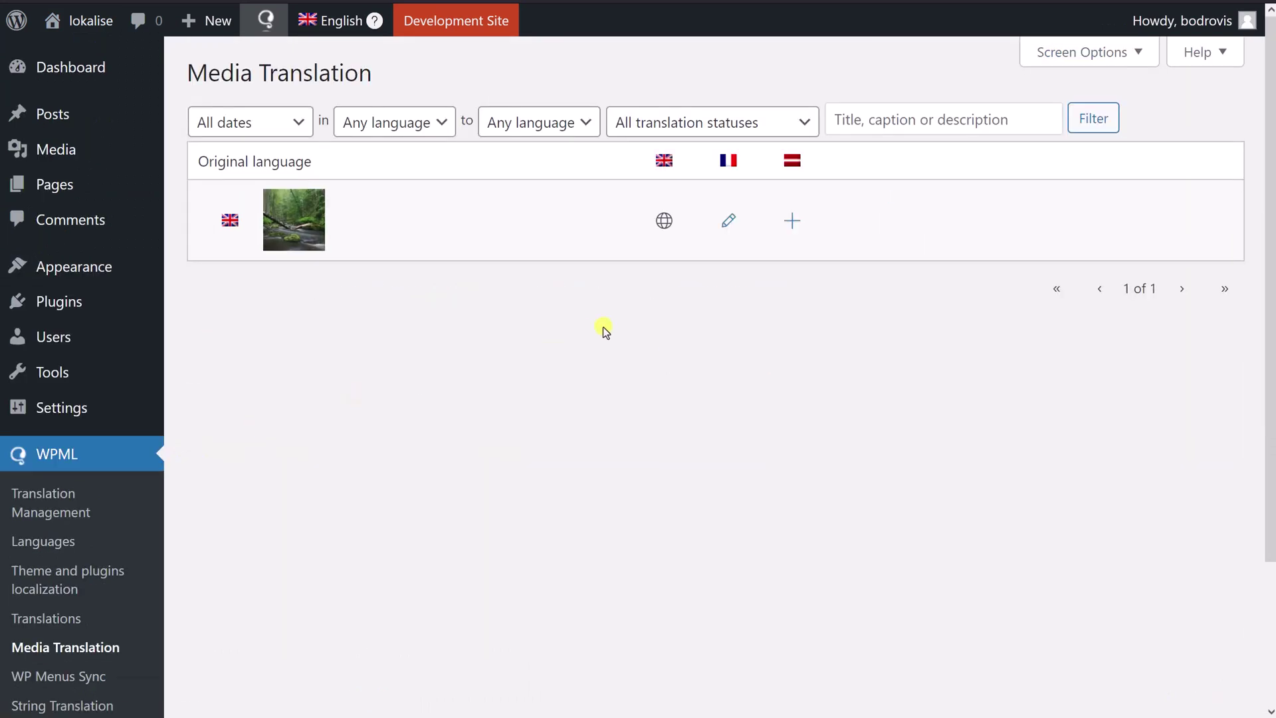
pyautogui.click(729, 222)
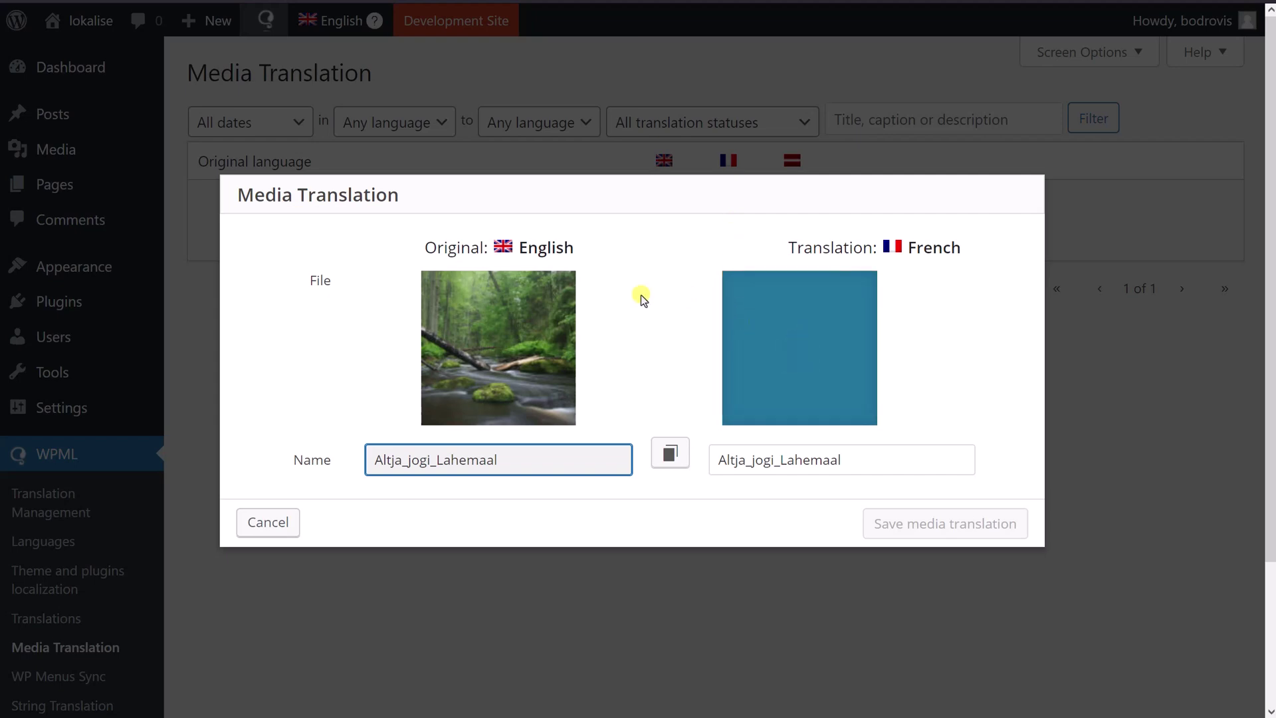
pyautogui.moveTo(877, 446); pyautogui.dragTo(729, 436)
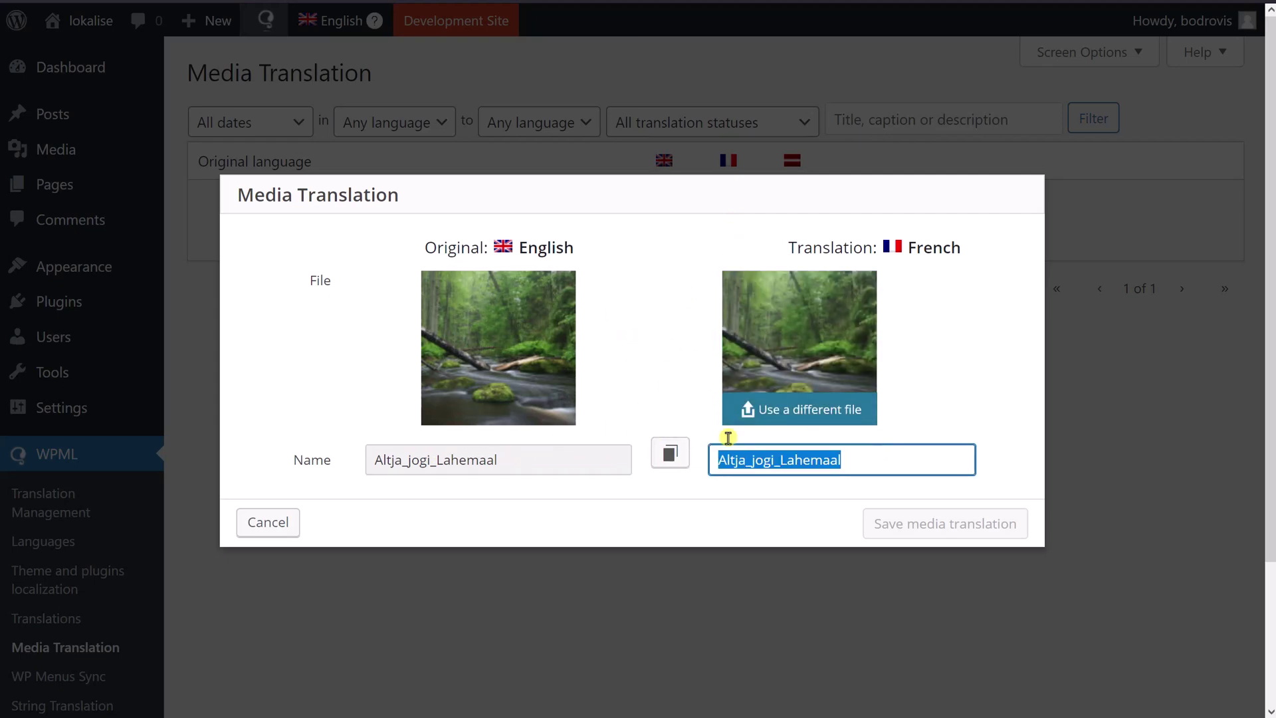
pyautogui.click(676, 319)
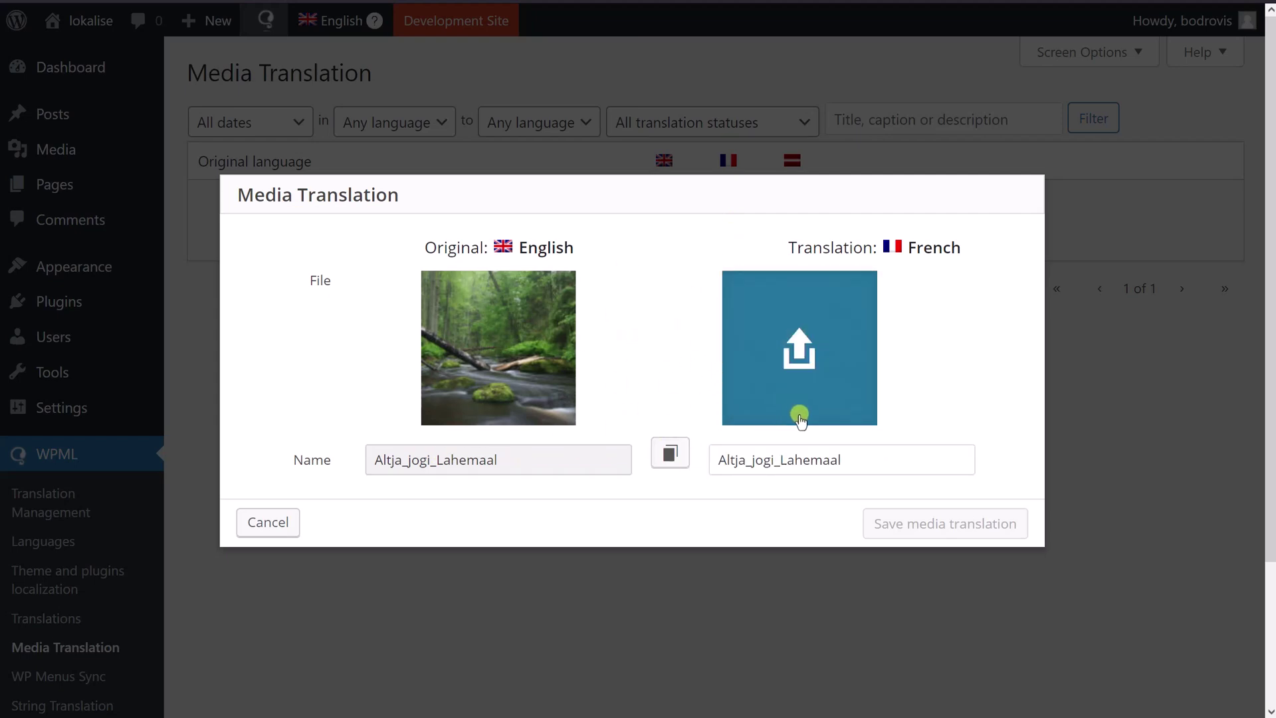
pyautogui.moveTo(695, 403); pyautogui.dragTo(648, 354)
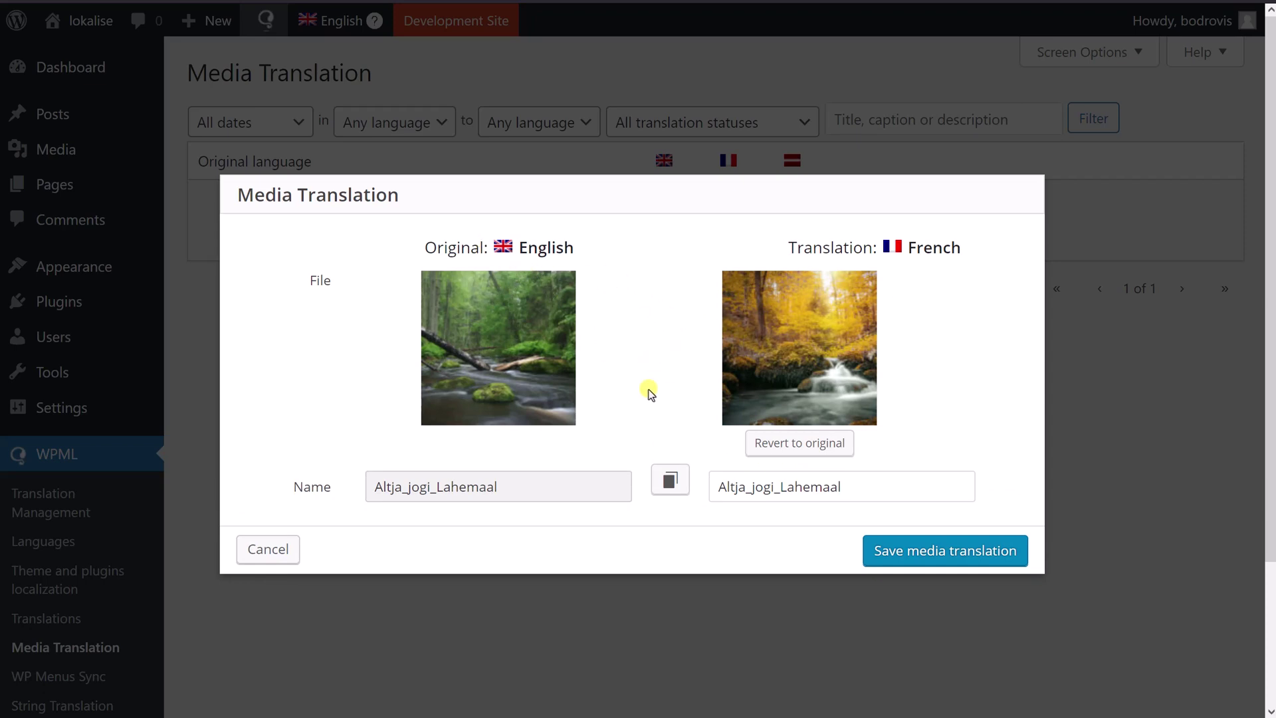
pyautogui.click(876, 561)
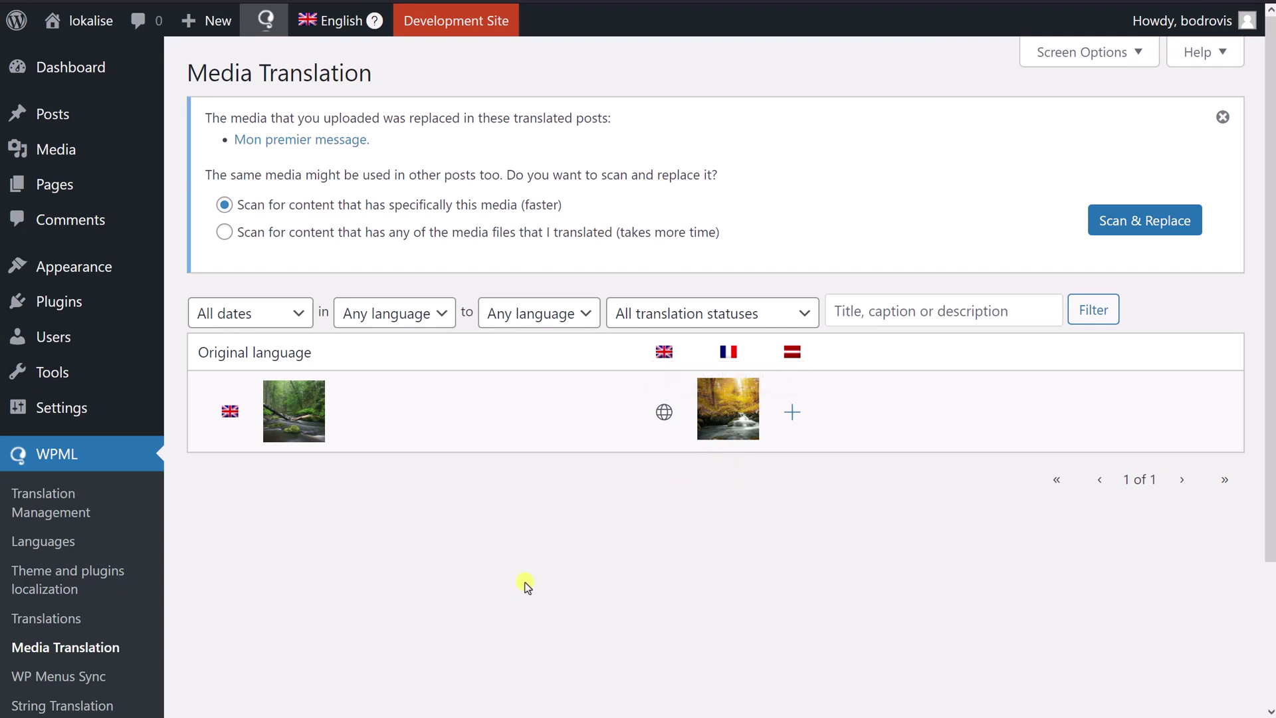
# Open WPML Taxonomy Translation and choose Categories.
pyautogui.scroll(-3, 86, 521)
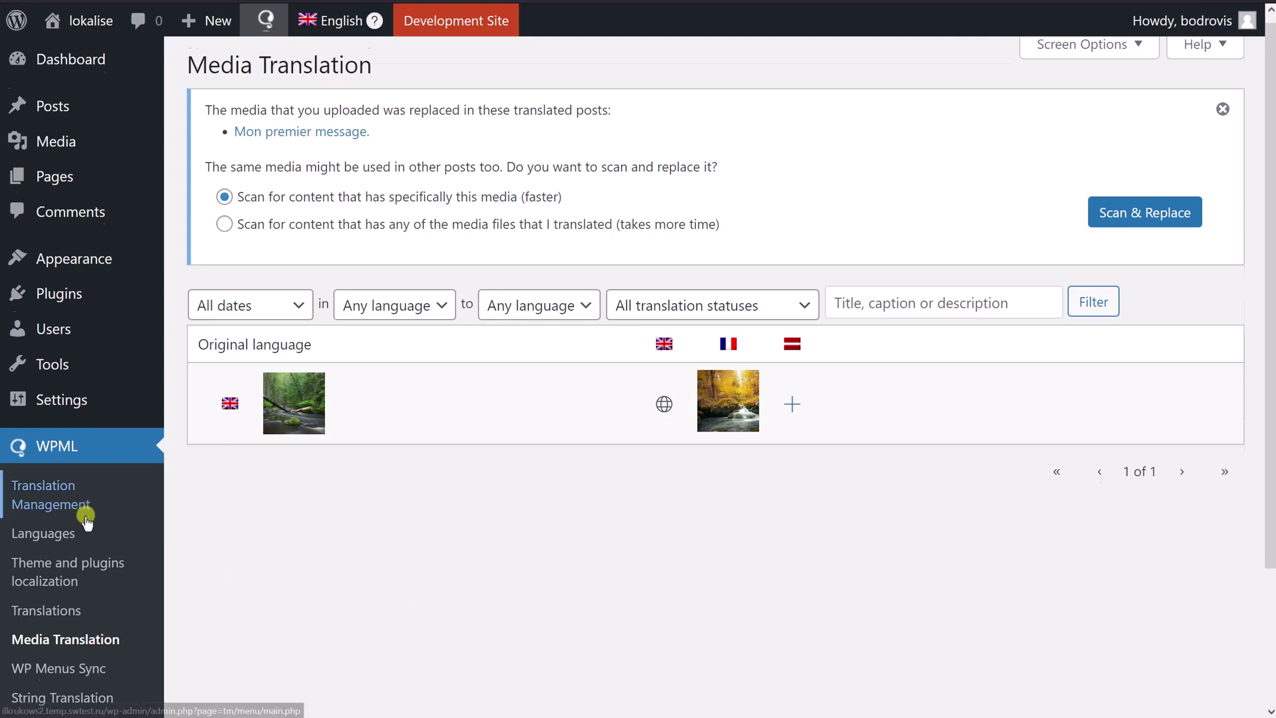
pyautogui.click(97, 563)
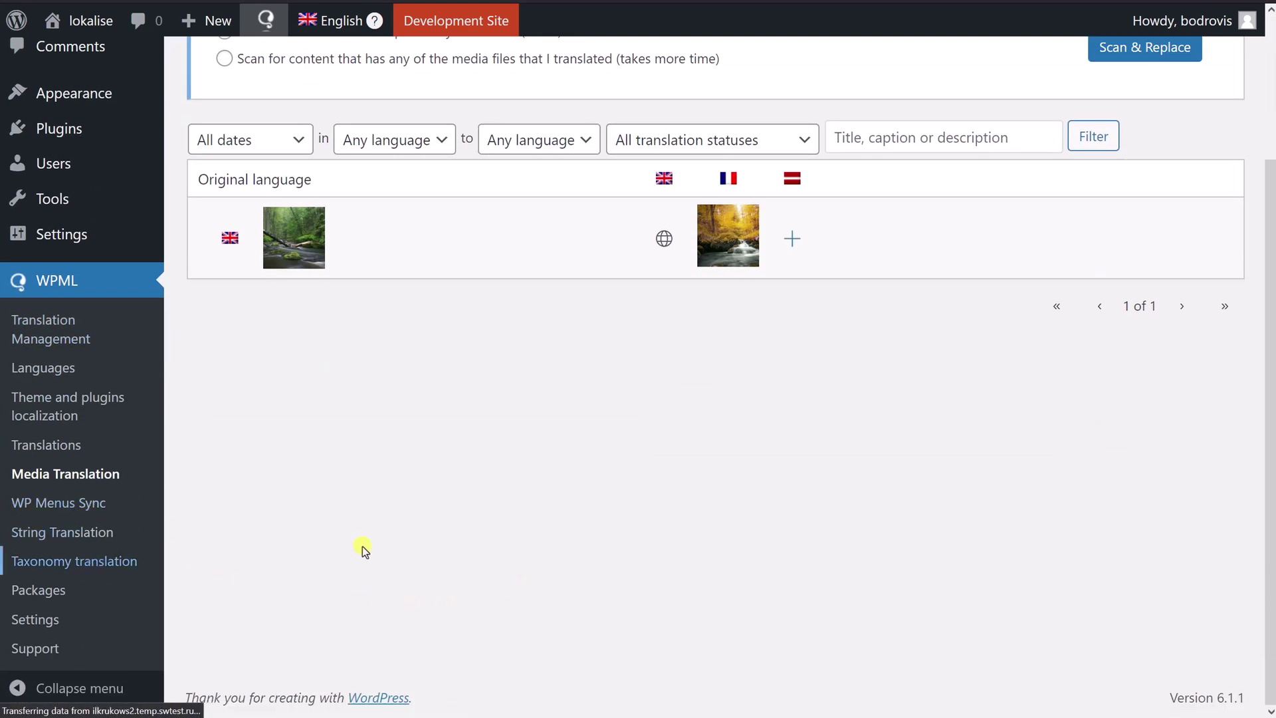
pyautogui.click(488, 137)
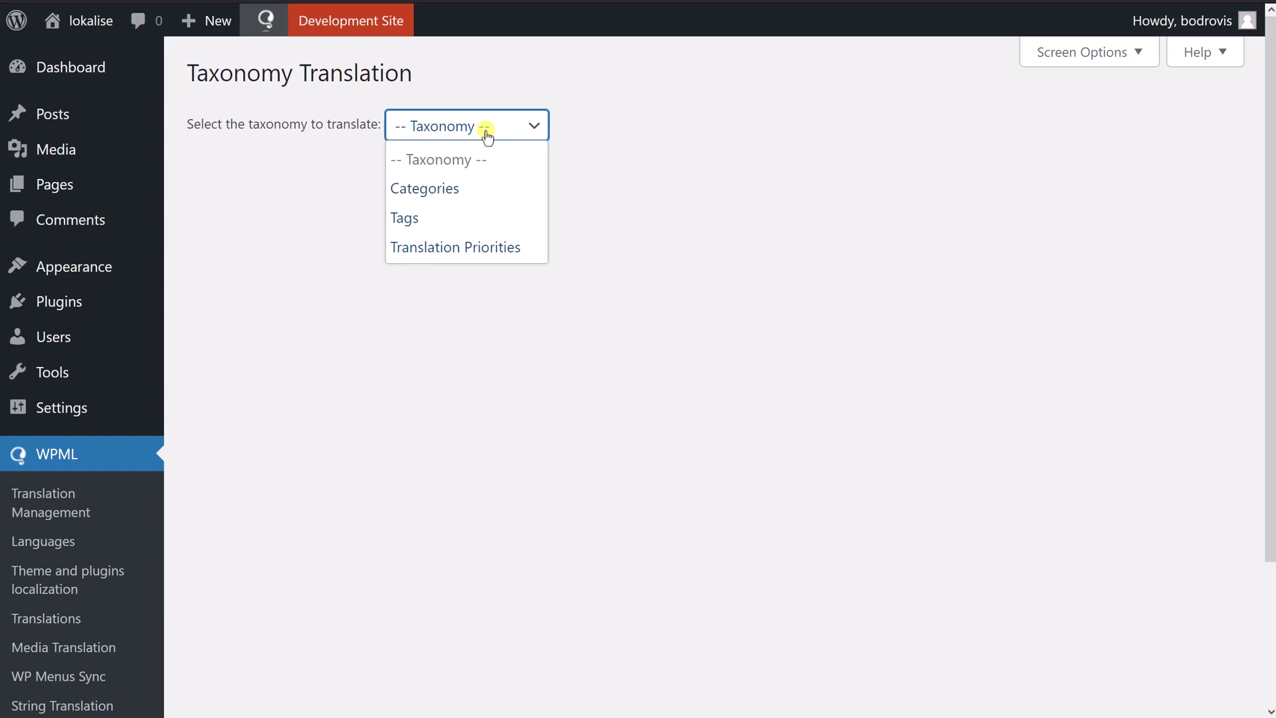
pyautogui.click(444, 193)
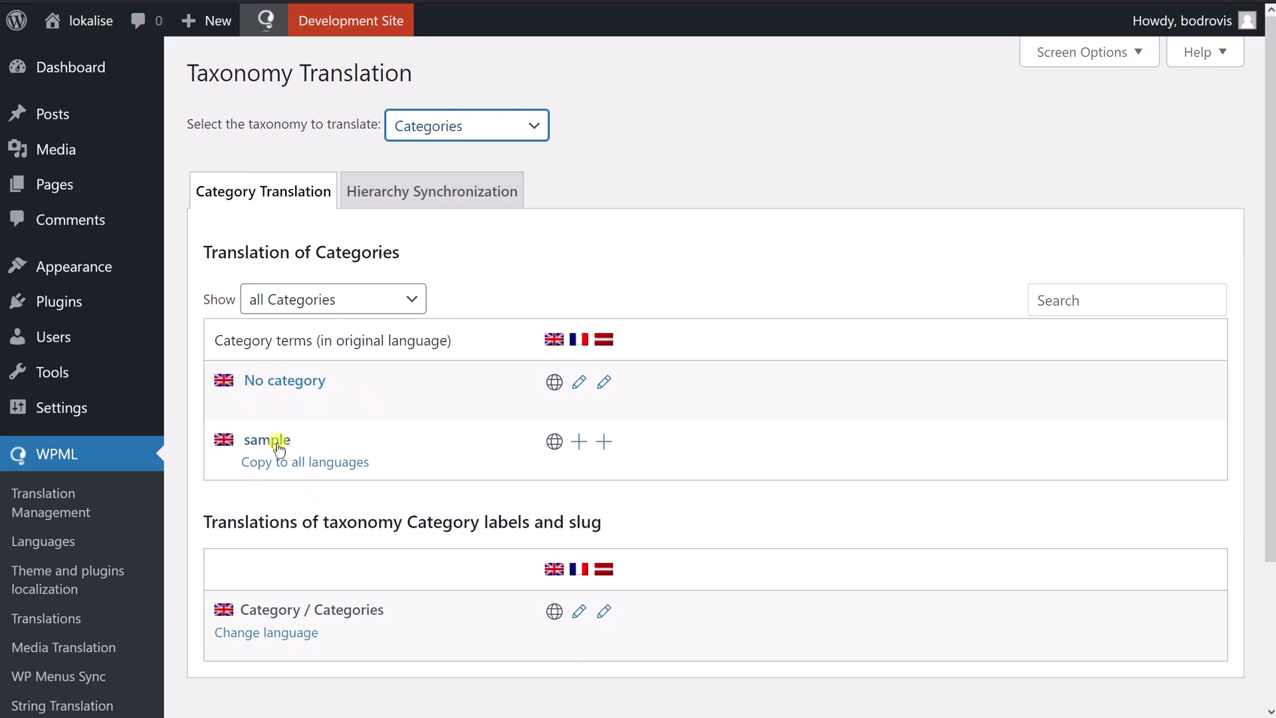
# Give the sample category a French translation 'sample' with slug 'sample-fr', copied from the original, and save.
pyautogui.click(579, 443)
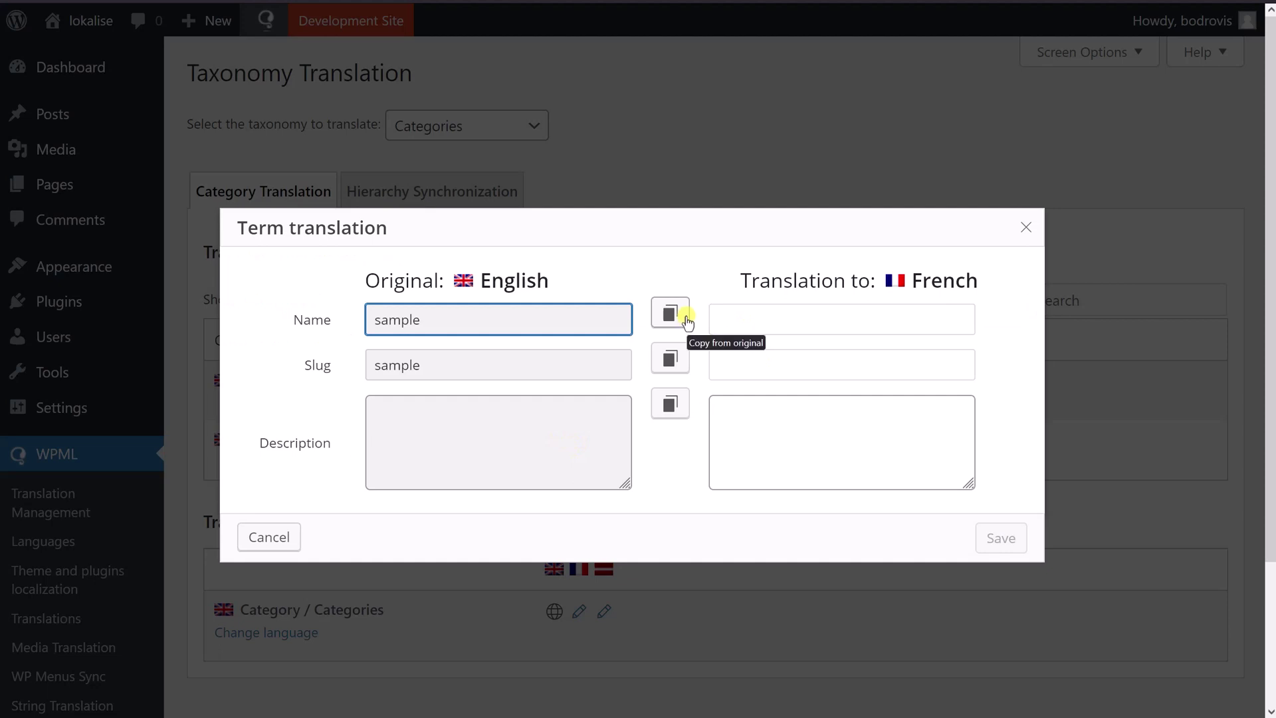
pyautogui.click(673, 318)
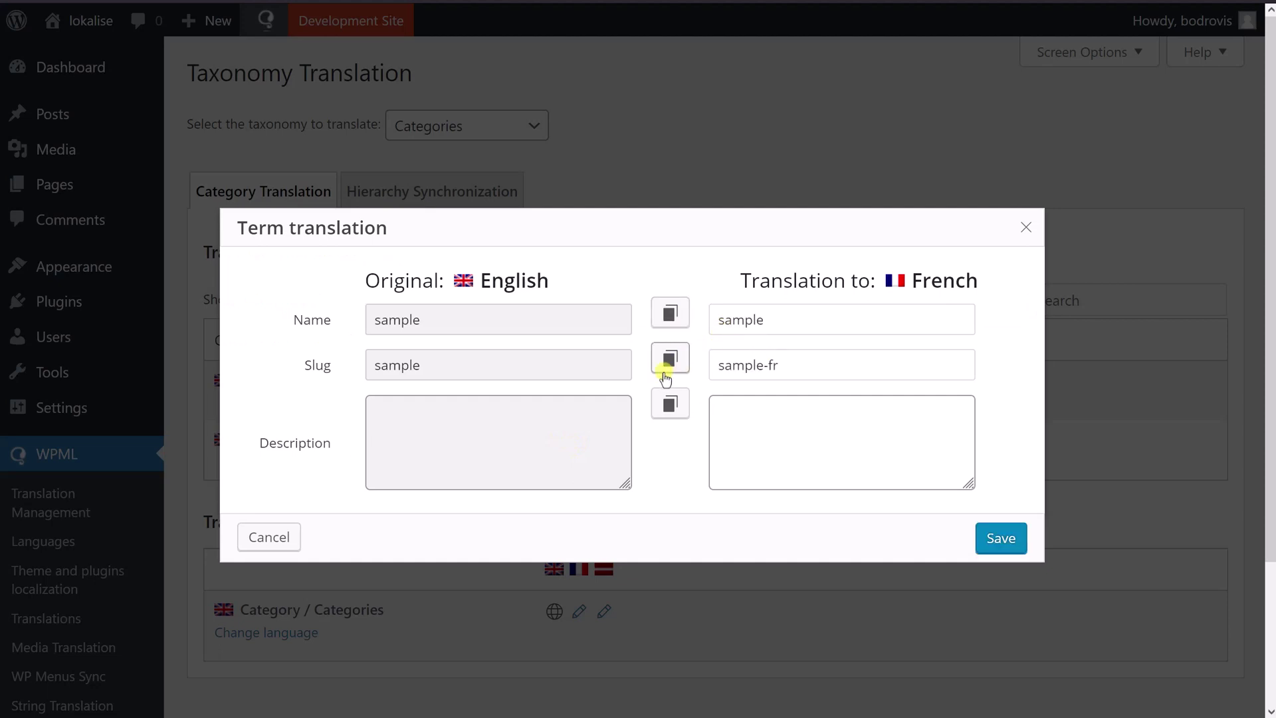
pyautogui.click(727, 321)
pyautogui.doubleClick(769, 314)
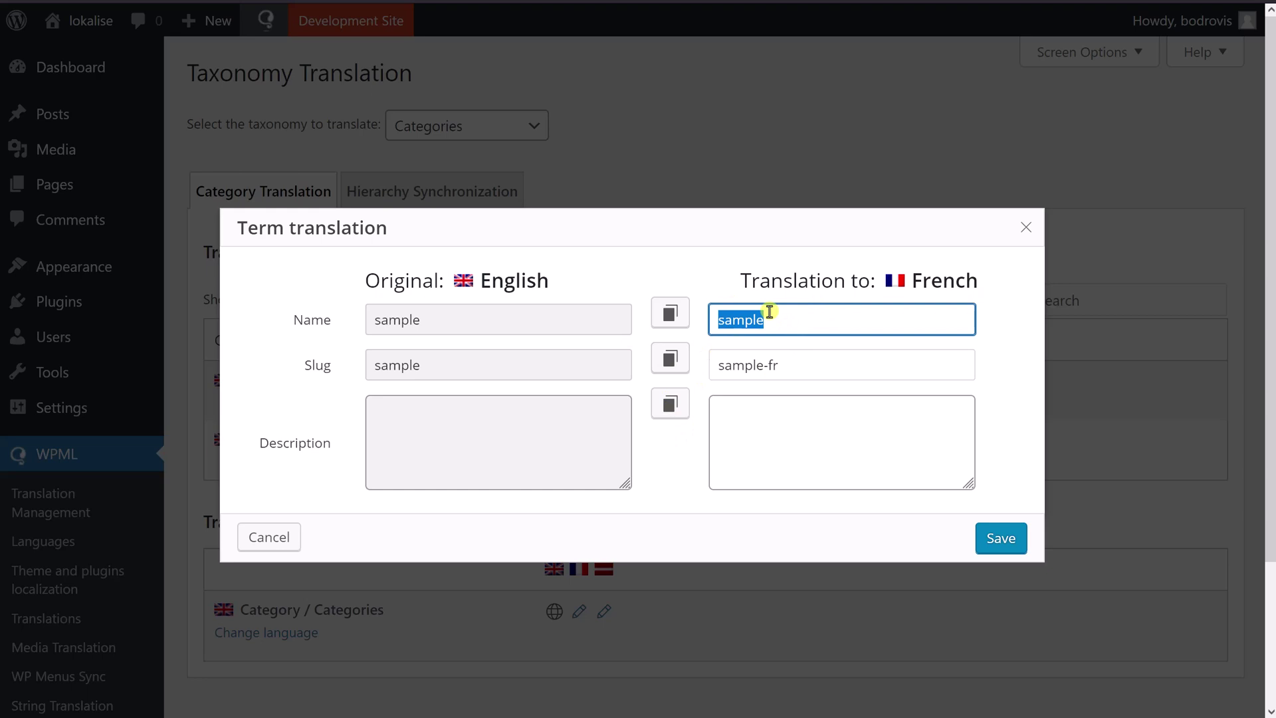
pyautogui.click(771, 319)
pyautogui.click(802, 364)
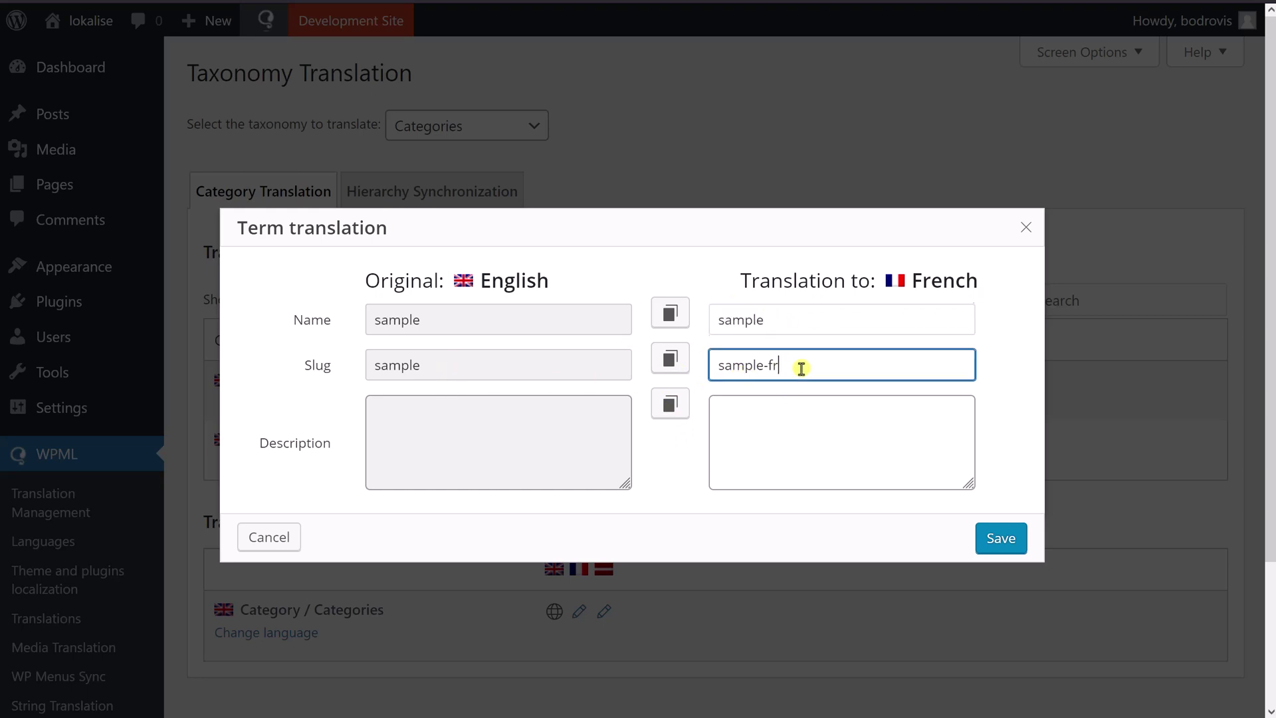
pyautogui.moveTo(803, 364); pyautogui.dragTo(739, 351)
pyautogui.click(758, 365)
pyautogui.click(990, 534)
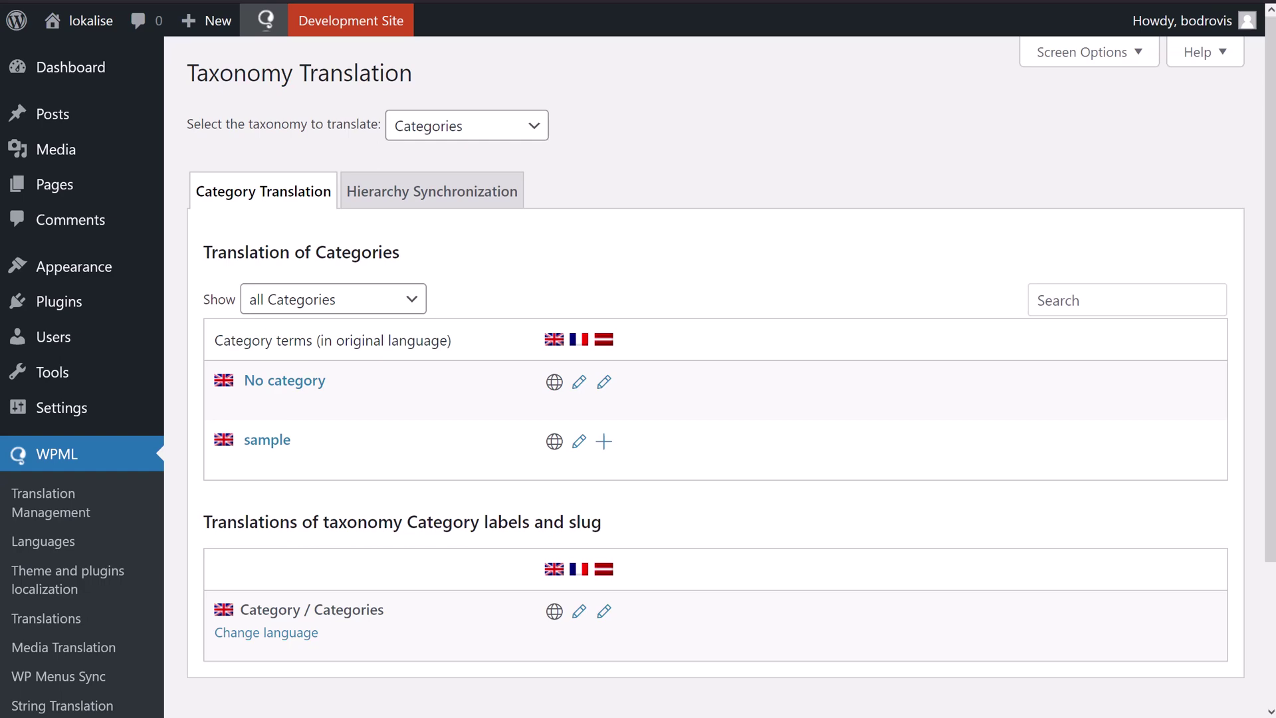
# Open Translation Management and cancel a translator note for My first post.
pyautogui.click(136, 515)
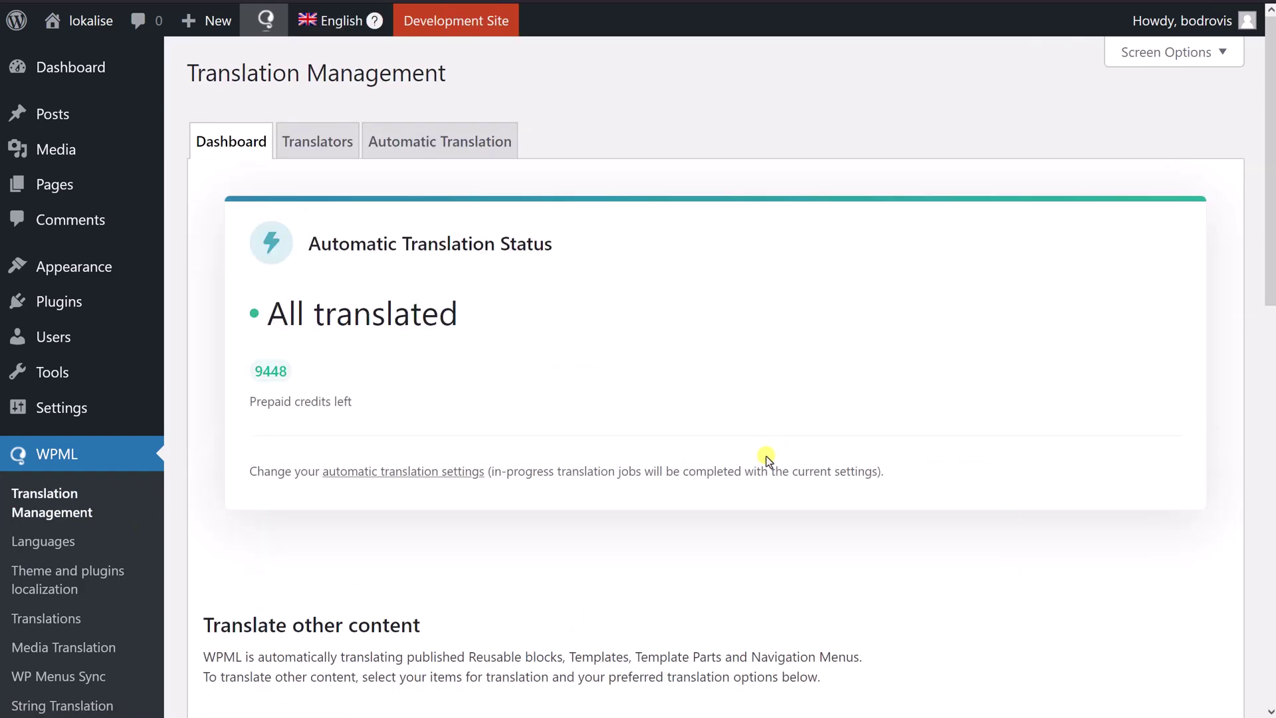
pyautogui.scroll(-7, 764, 458)
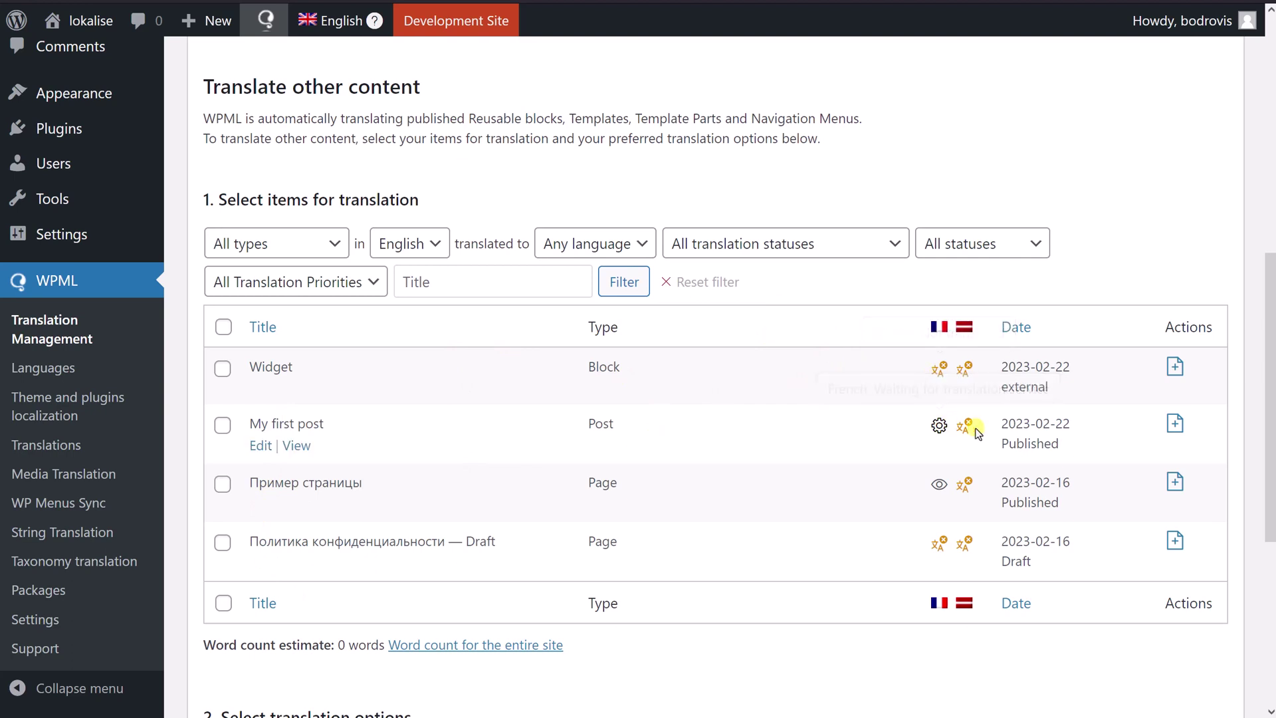
pyautogui.click(1174, 425)
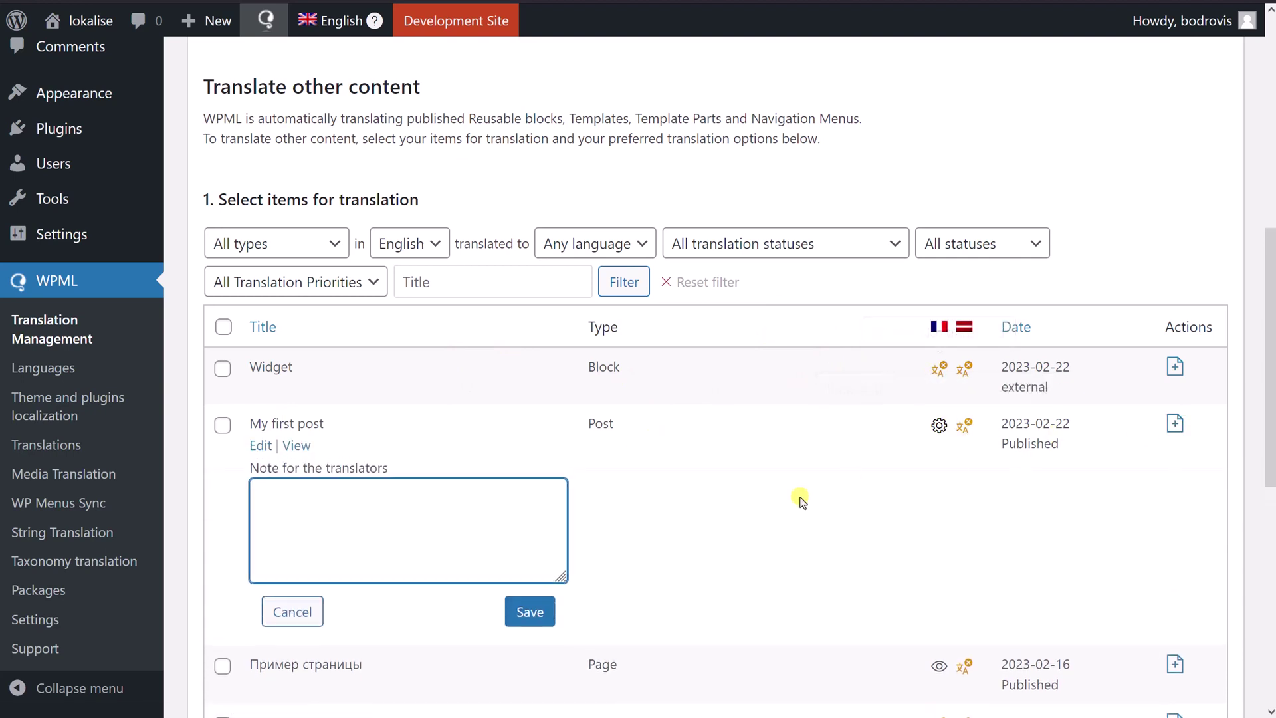
pyautogui.click(285, 608)
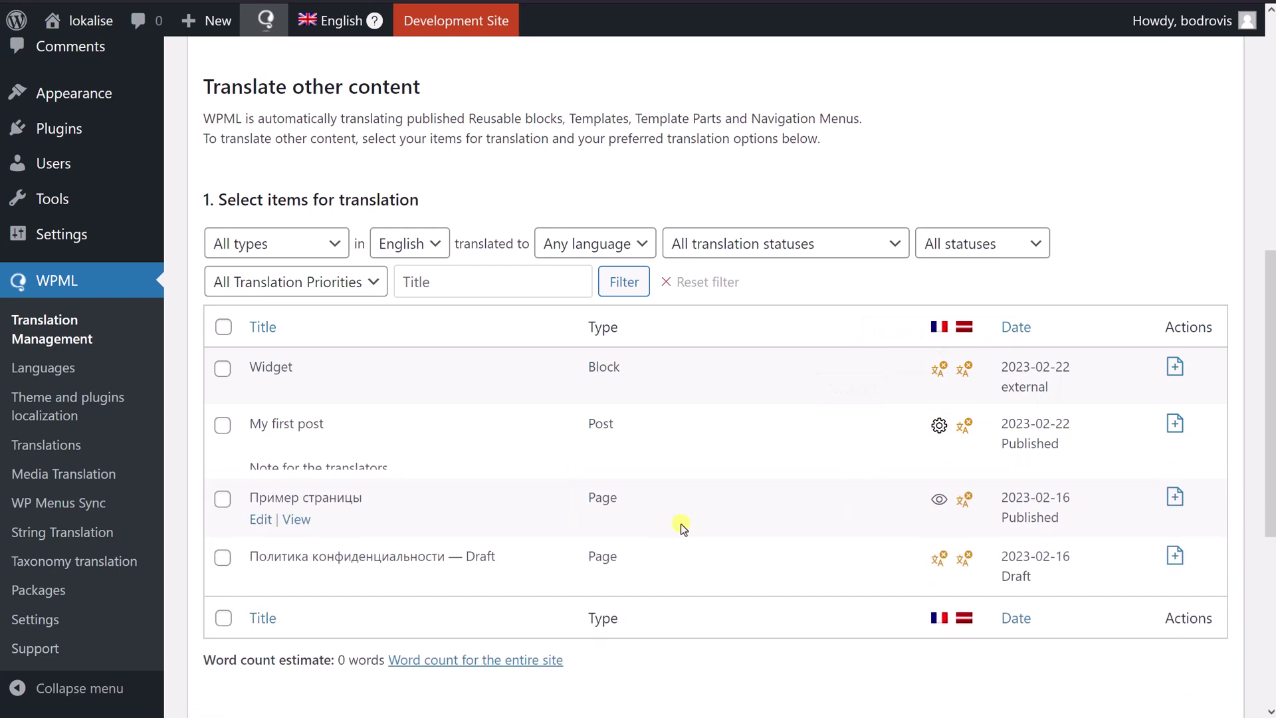
# Review the Automatic Translation Status: All translated, with 9448 prepaid credits left.
pyautogui.scroll(-3, 639, 434)
pyautogui.scroll(10, 639, 435)
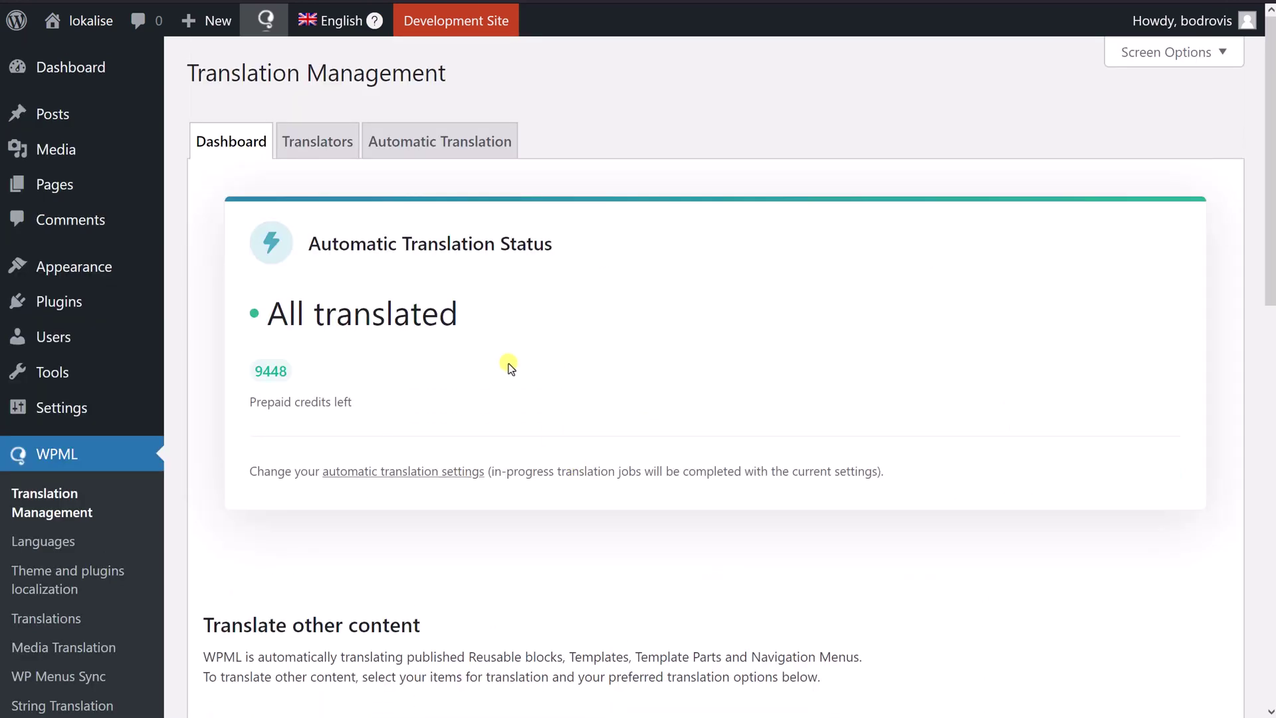
pyautogui.moveTo(315, 243); pyautogui.dragTo(546, 243)
pyautogui.click(560, 255)
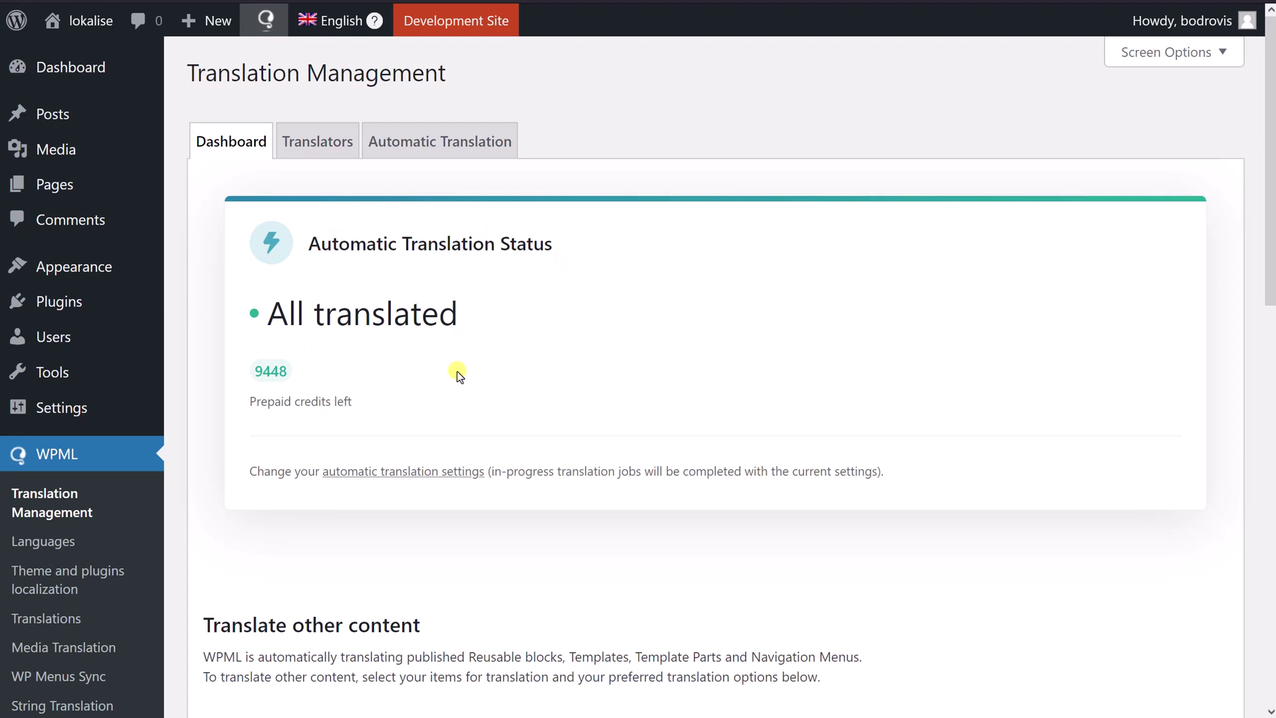
pyautogui.moveTo(269, 370)
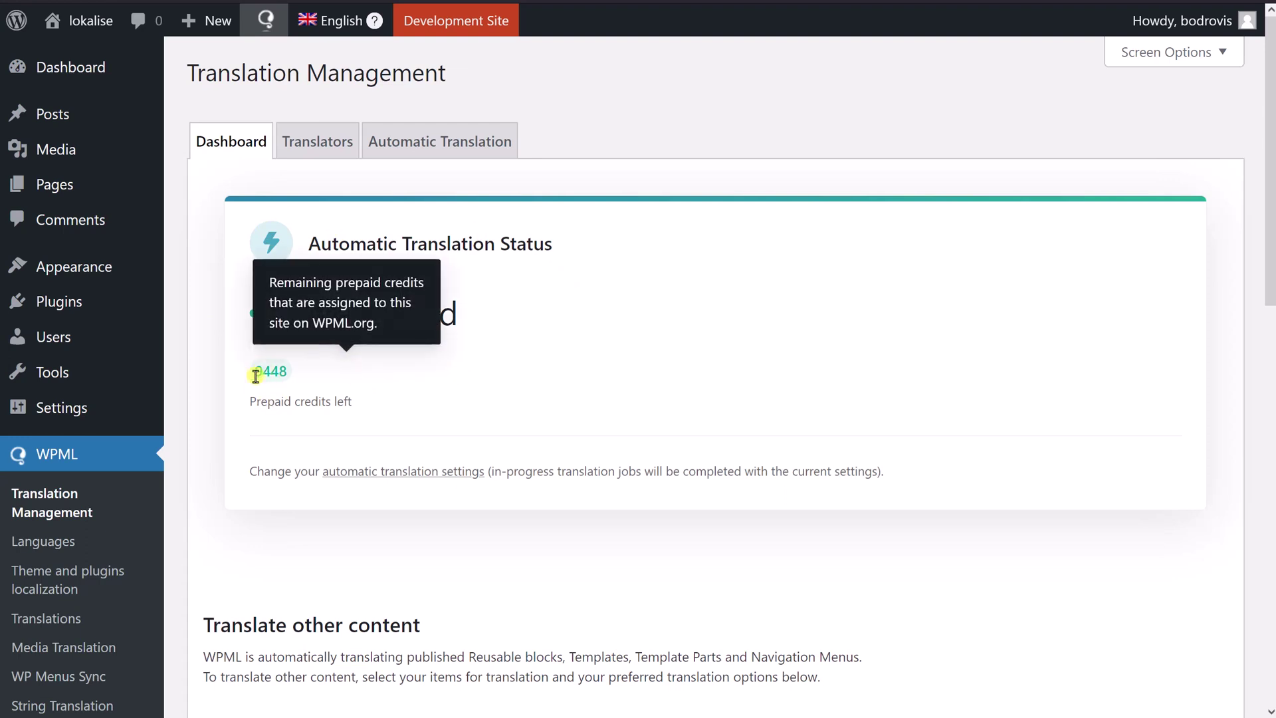
pyautogui.moveTo(260, 372); pyautogui.dragTo(293, 369)
pyautogui.click(272, 367)
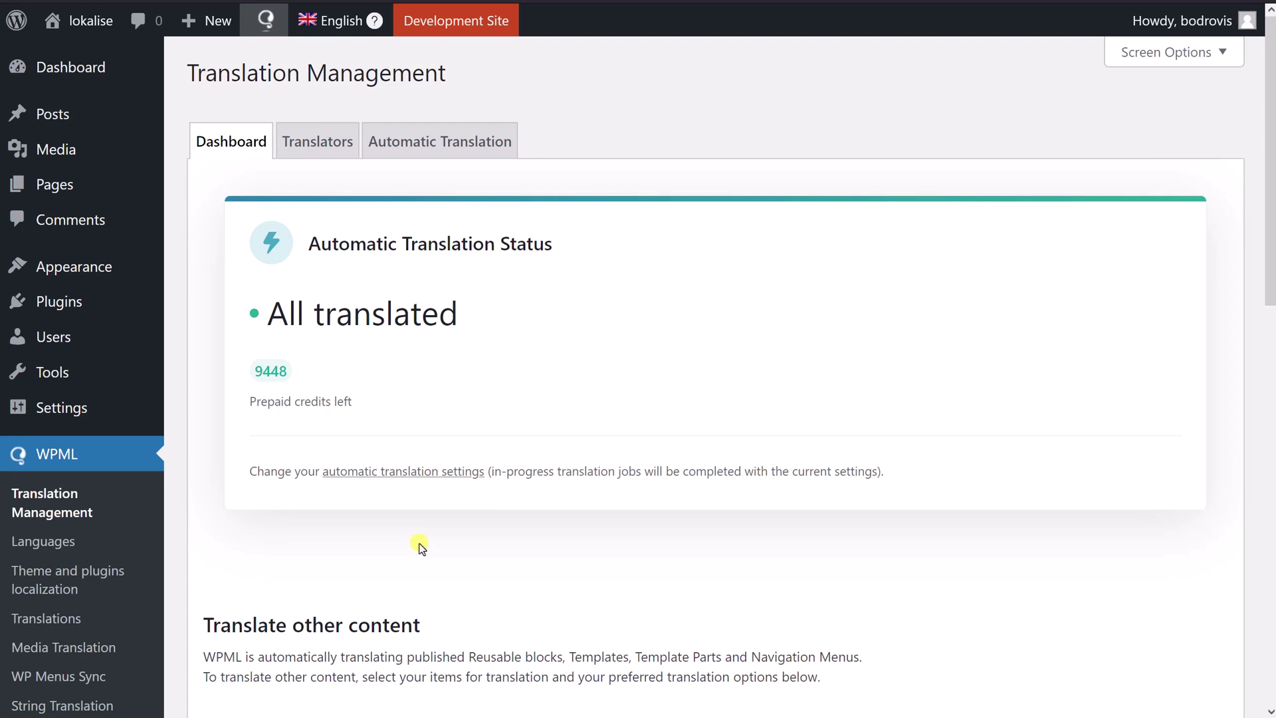
# In automatic translation settings, change the Translation Mode to Translate Some.
pyautogui.click(407, 471)
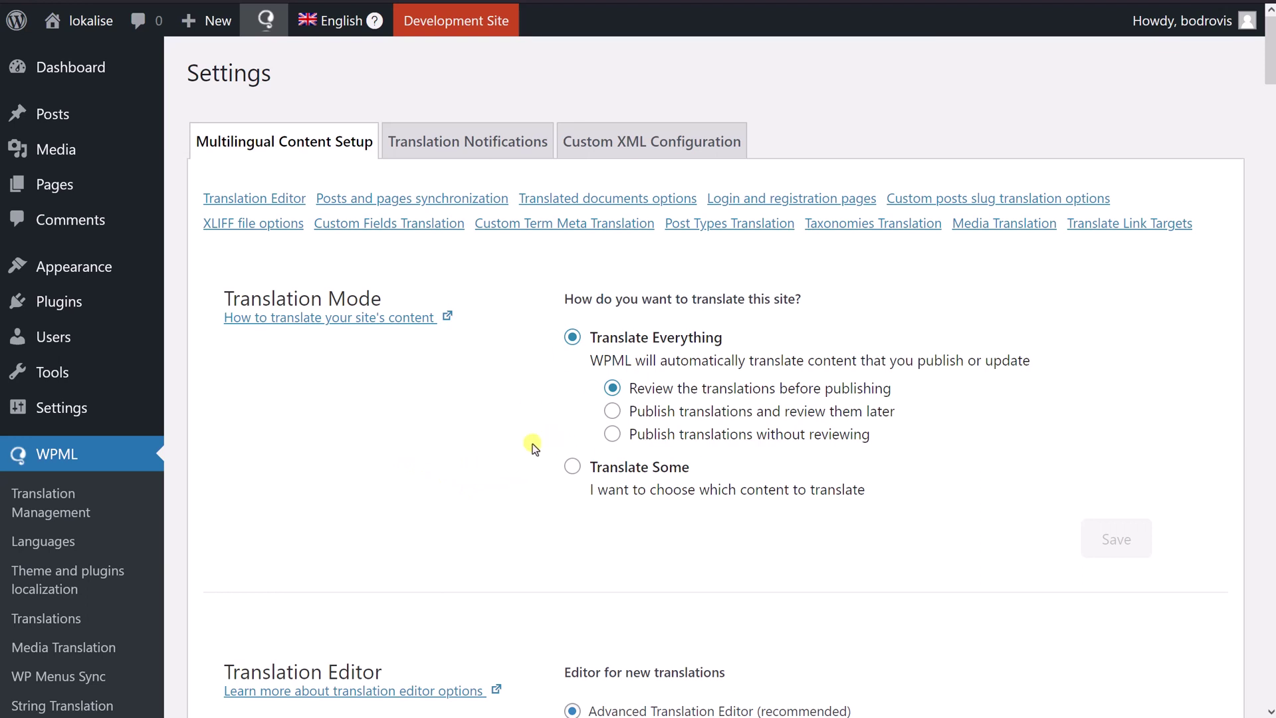
pyautogui.click(574, 467)
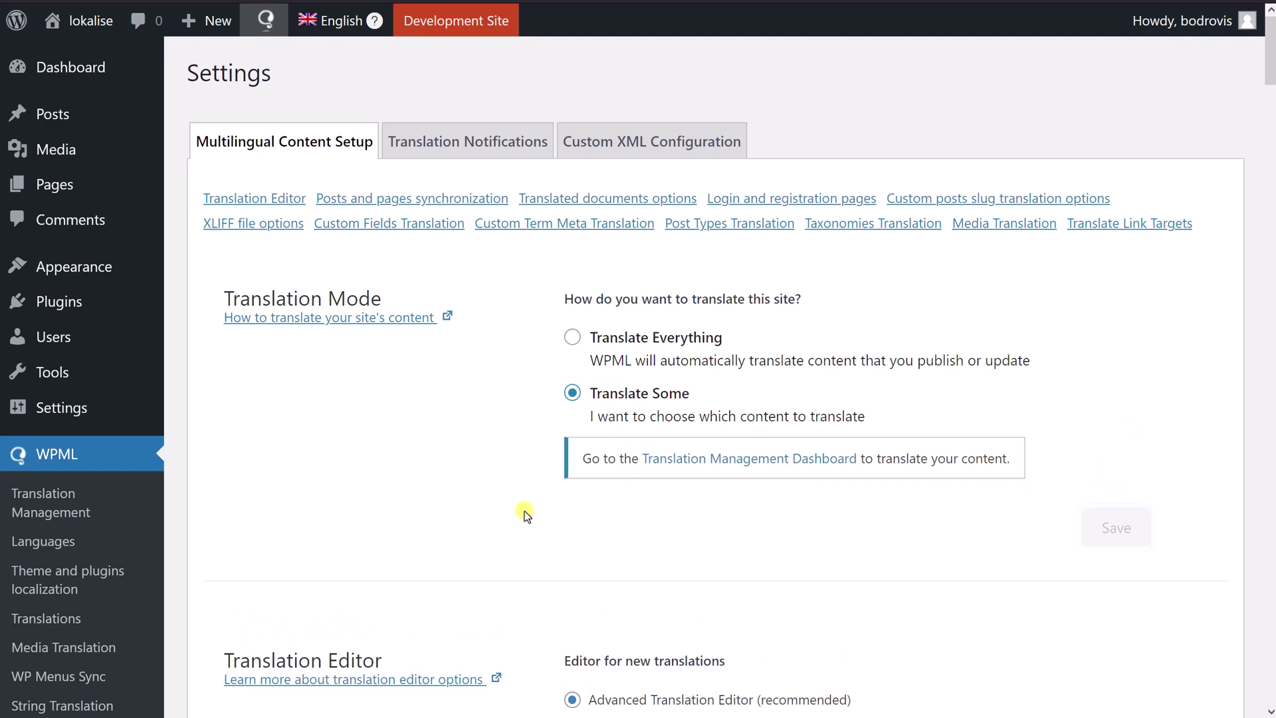
# Back on the Translation Management dashboard, select My first post for French and Latvian translation.
pyautogui.click(713, 460)
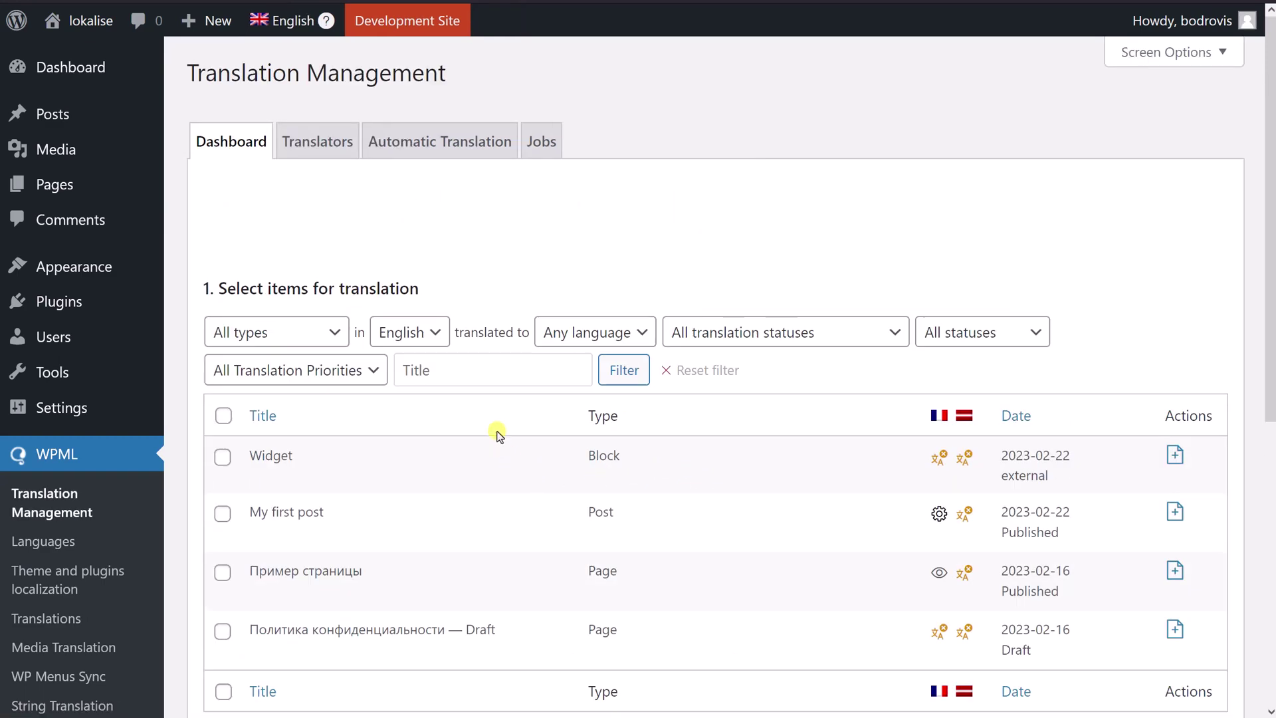
pyautogui.scroll(-7, 499, 435)
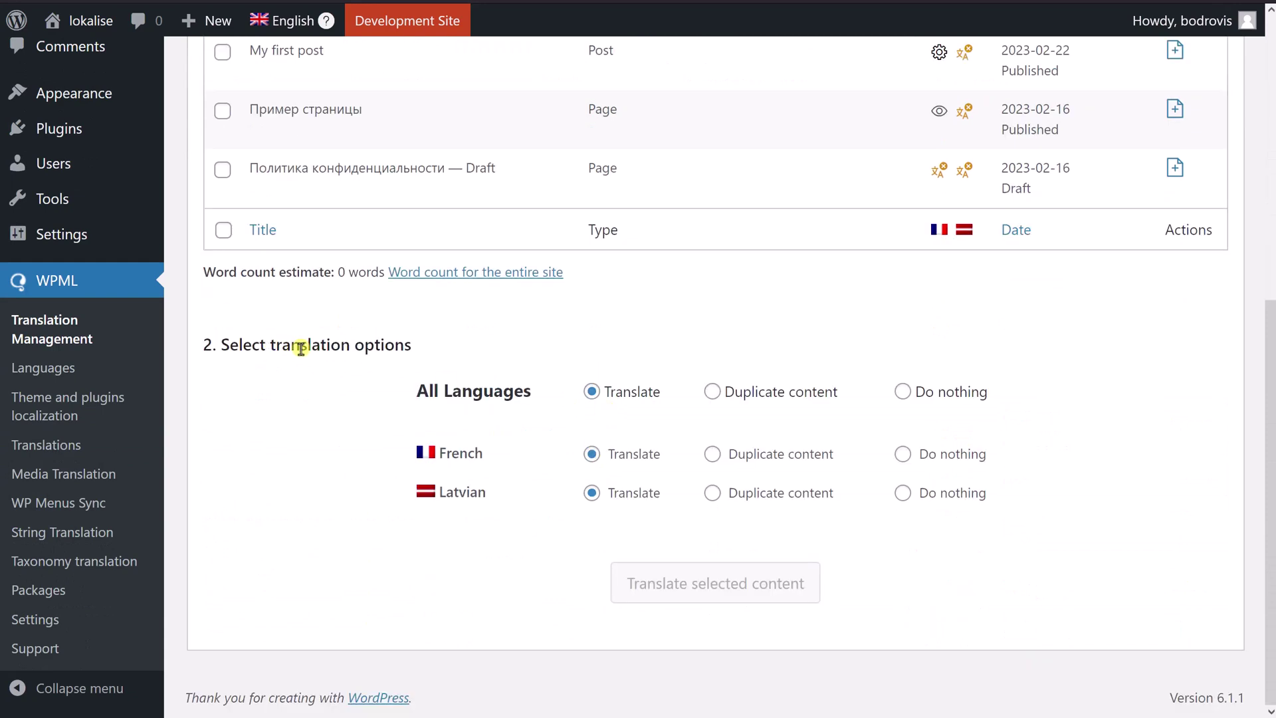
pyautogui.moveTo(203, 346); pyautogui.dragTo(421, 353)
pyautogui.click(421, 352)
pyautogui.scroll(3, 226, 278)
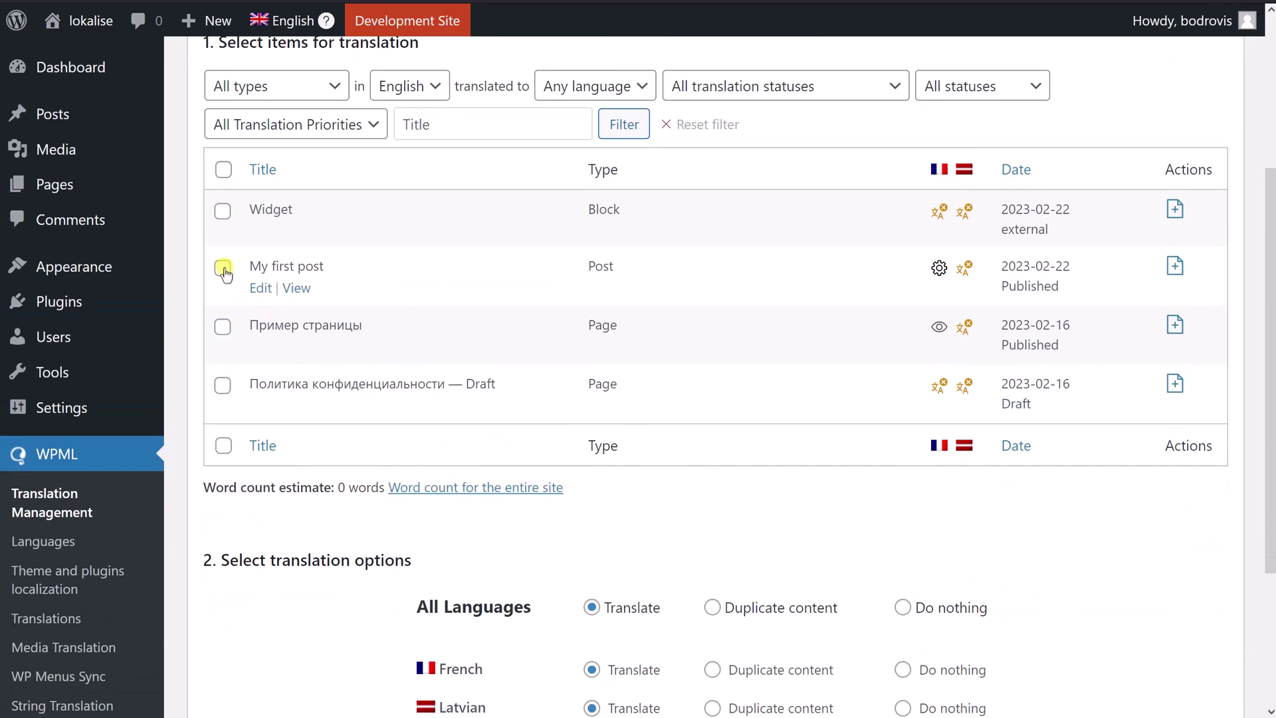
pyautogui.click(223, 268)
pyautogui.scroll(-5, 452, 441)
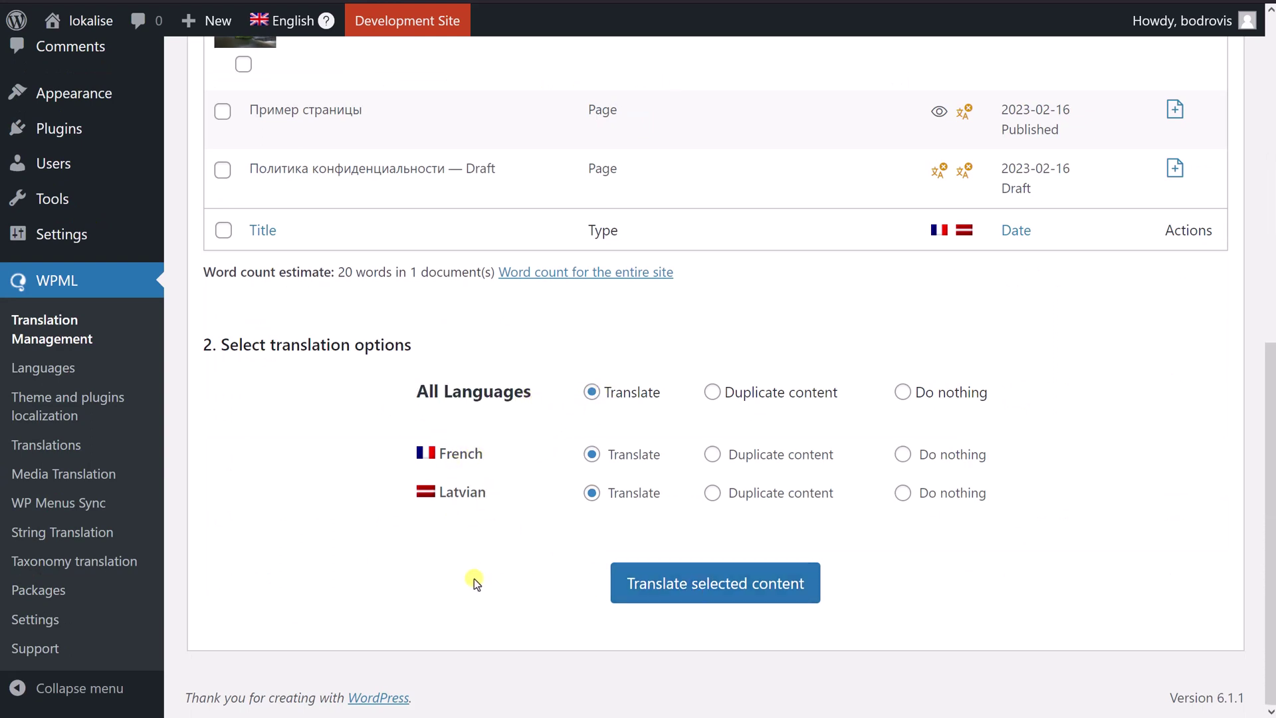
pyautogui.scroll(3, 473, 578)
pyautogui.scroll(2, 477, 564)
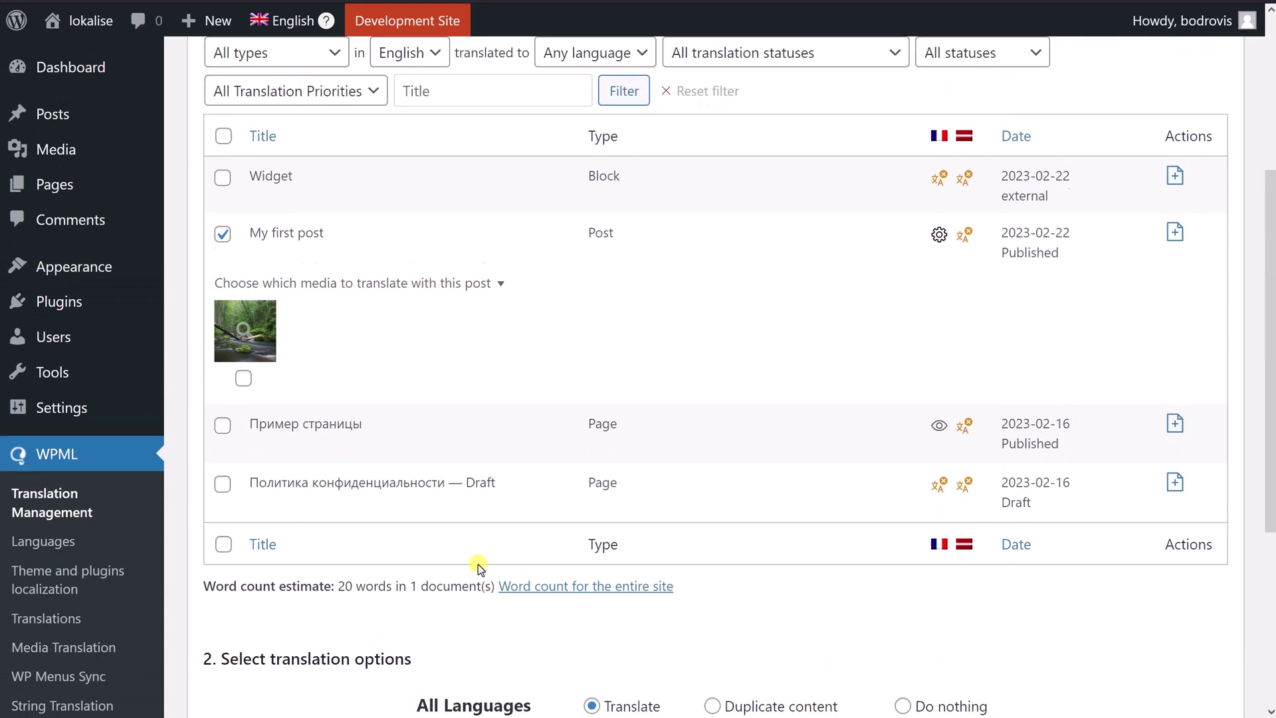
pyautogui.scroll(4, 477, 563)
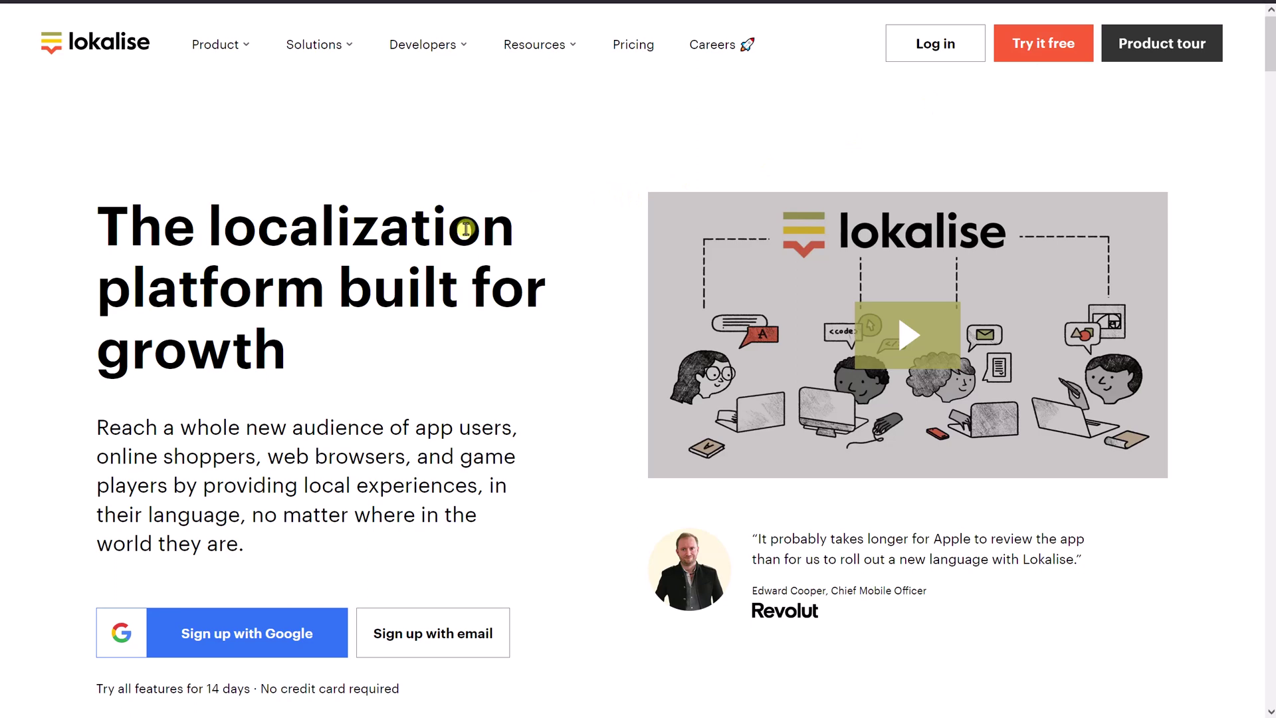
# Start a new Lokalise project named WordPress.
pyautogui.scroll(-1, 128, 589)
pyautogui.moveTo(128, 589)
pyautogui.mouseDown()
pyautogui.moveTo(222, 595)
pyautogui.moveTo(108, 598)
pyautogui.mouseUp()
pyautogui.click(239, 598)
pyautogui.click(158, 596)
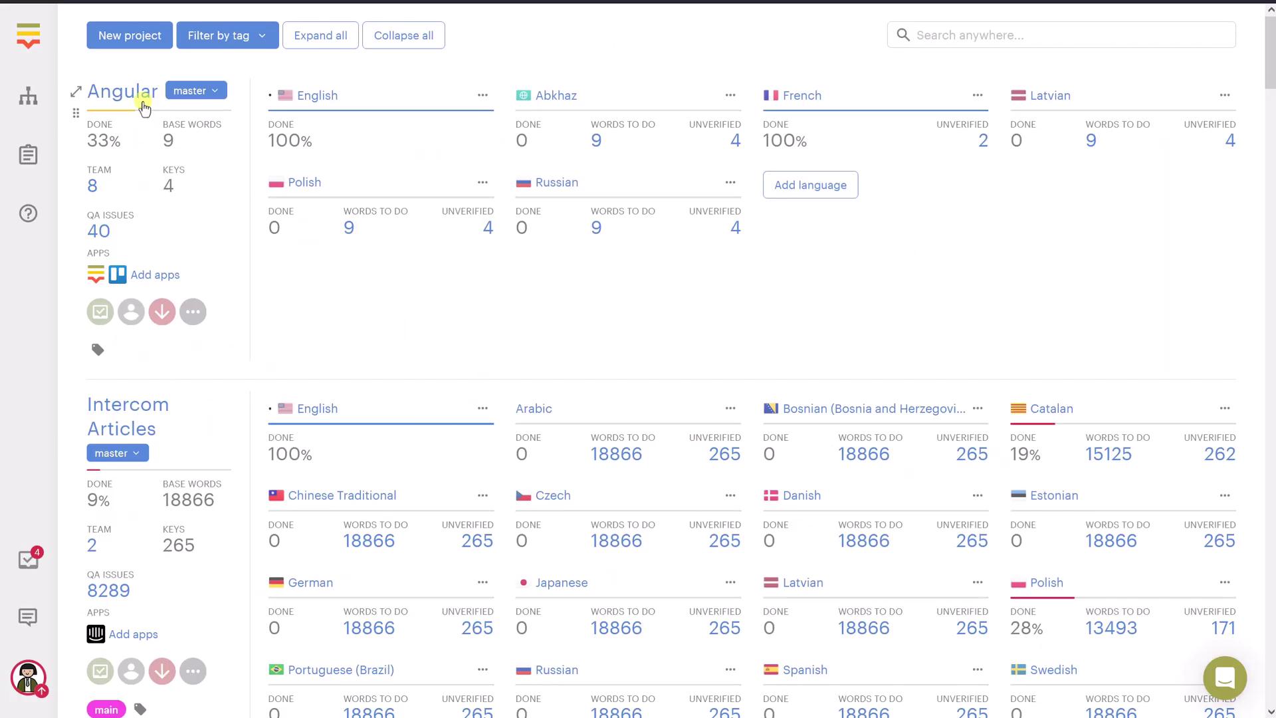
pyautogui.click(128, 35)
pyautogui.click(559, 218)
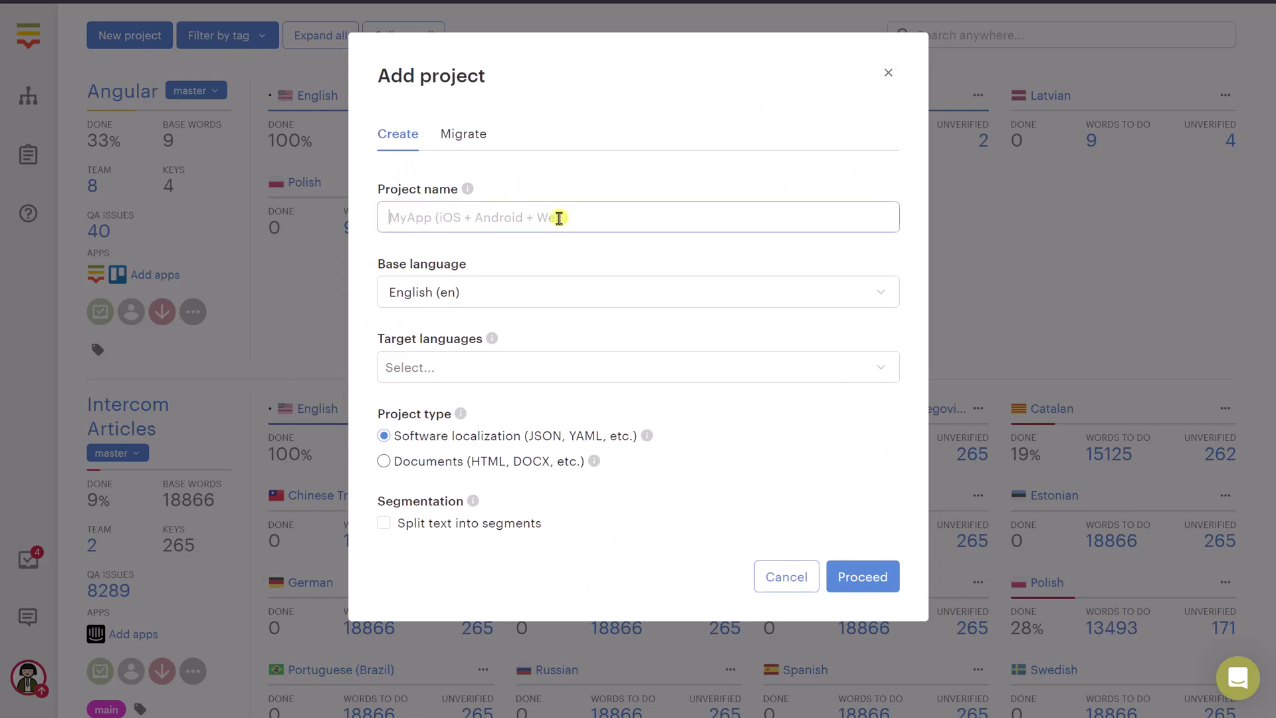
pyautogui.write('WordPress')
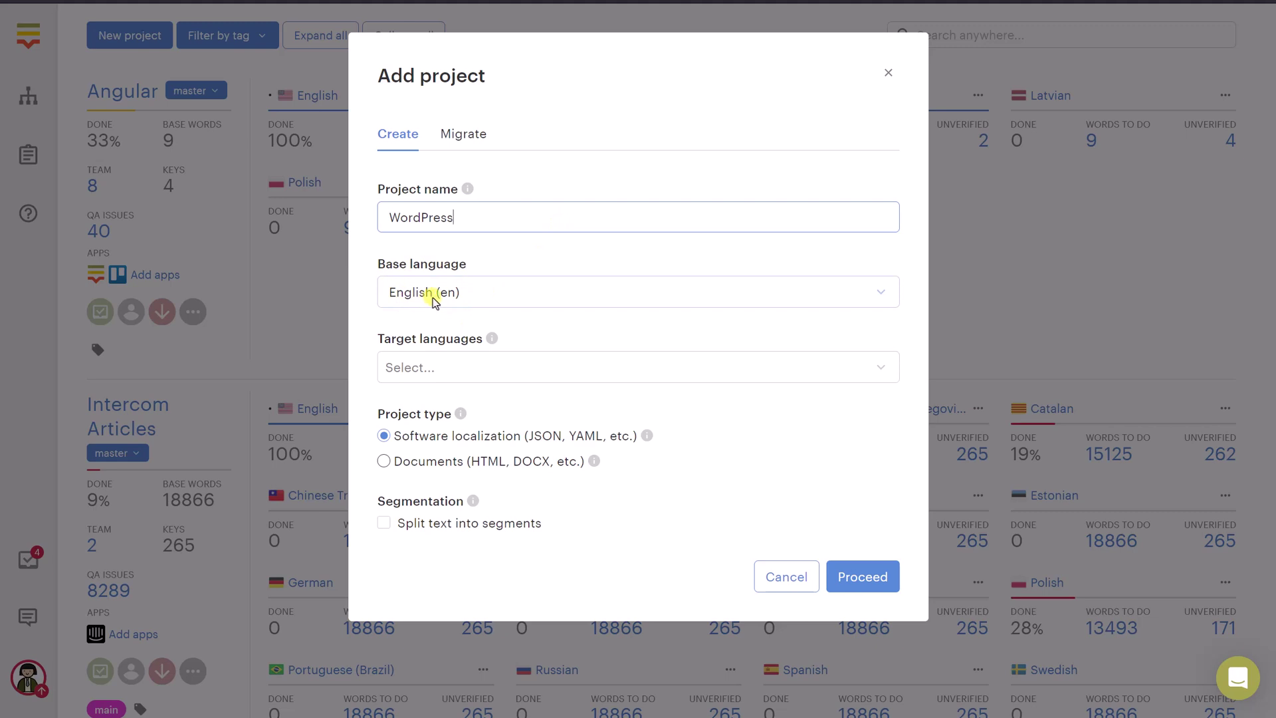
# Add French (fr) and Latvian (lv) as target languages and create the project.
pyautogui.click(454, 371)
pyautogui.write('fre')
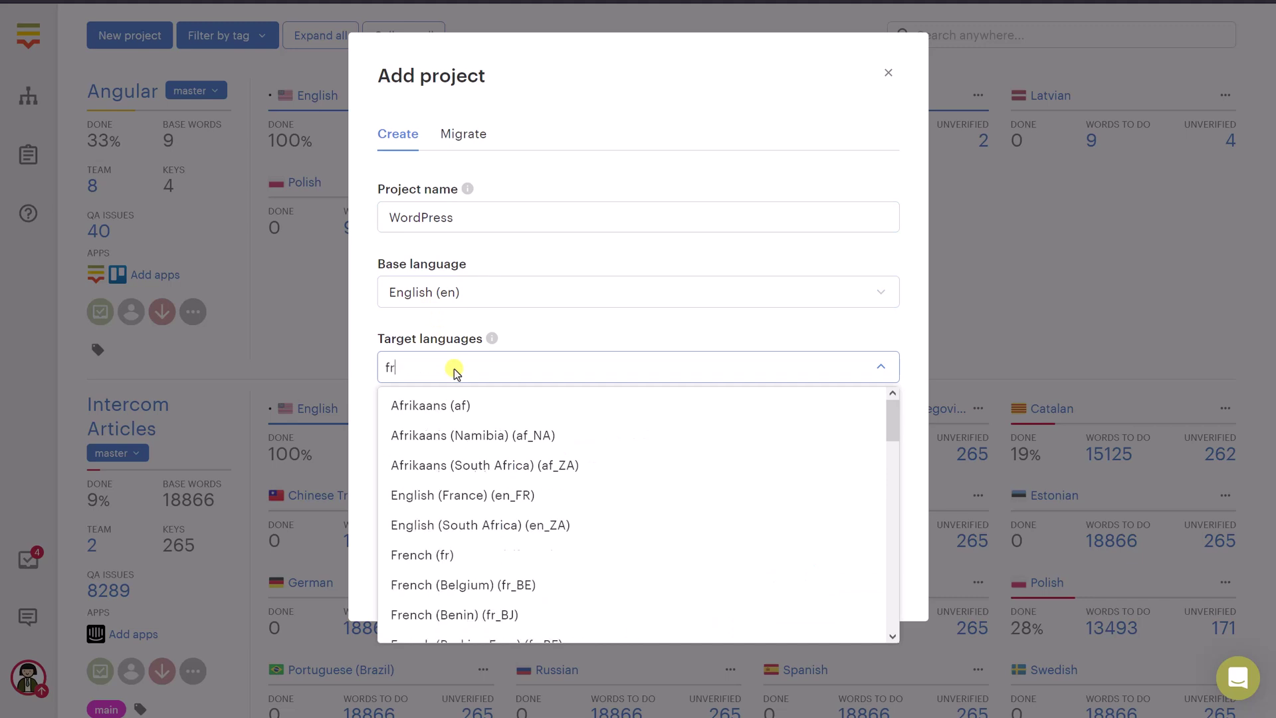
pyautogui.click(446, 401)
pyautogui.write('latvi')
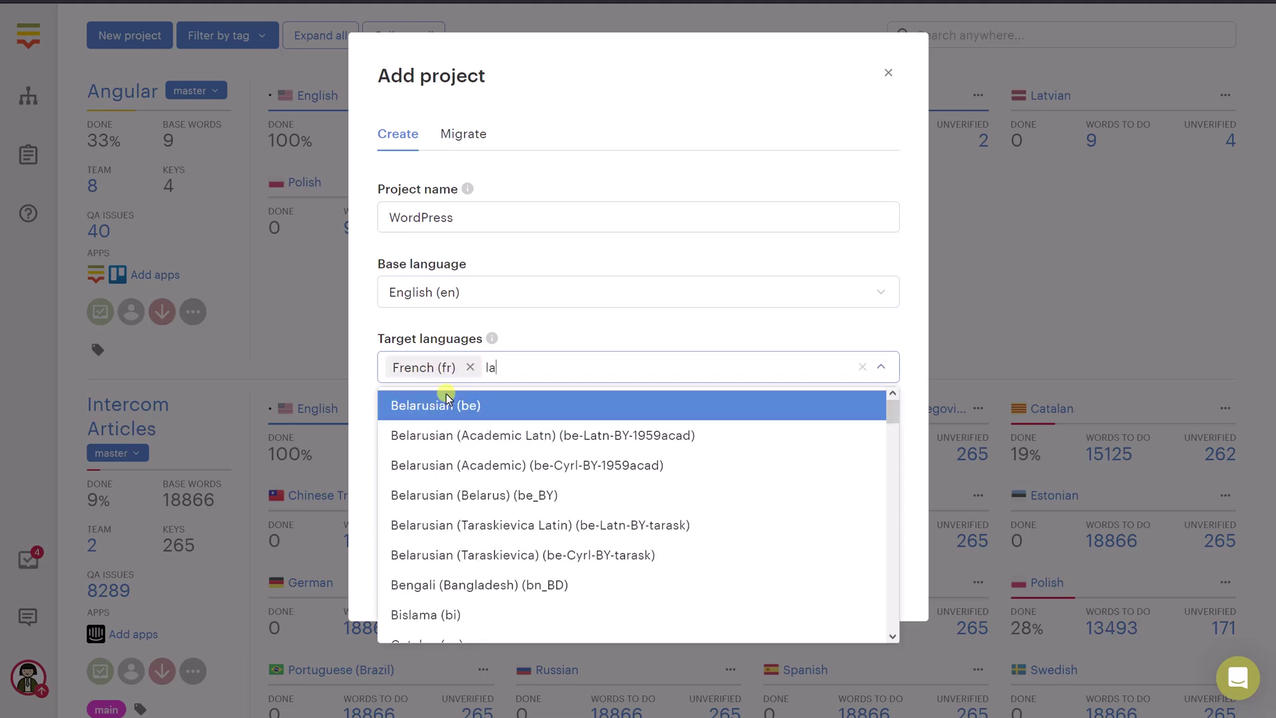
pyautogui.click(472, 406)
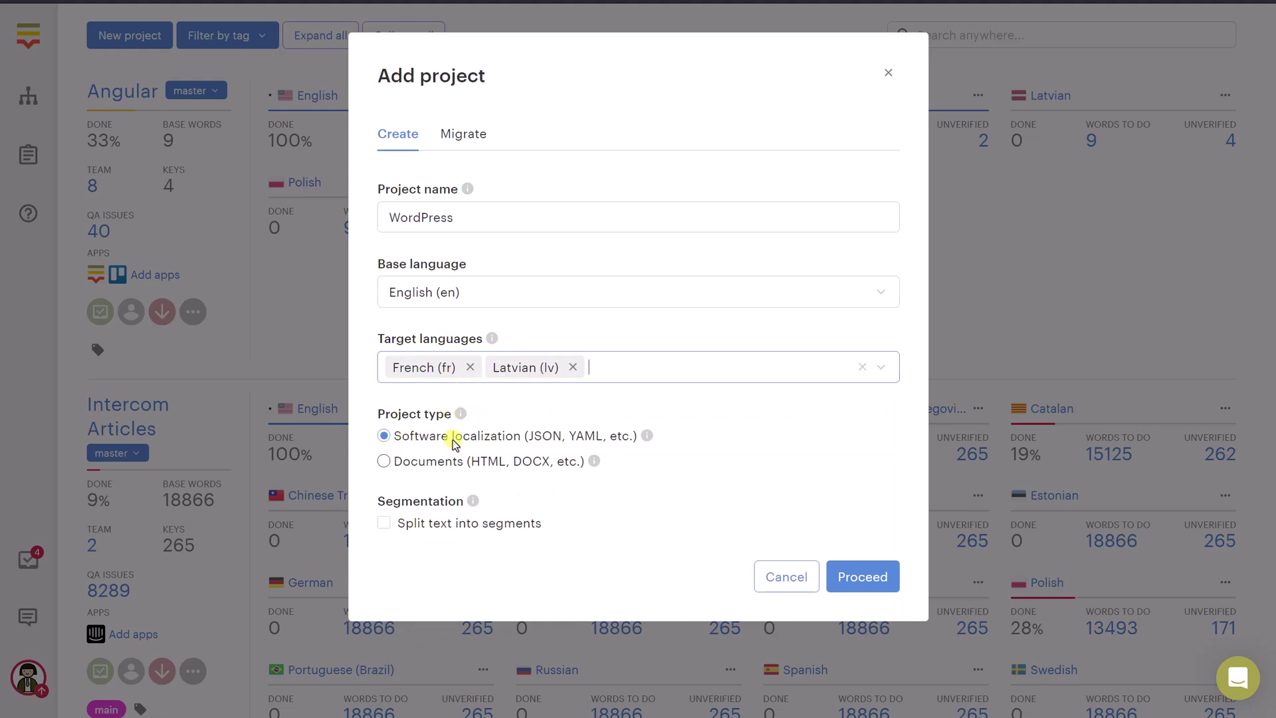
pyautogui.click(852, 569)
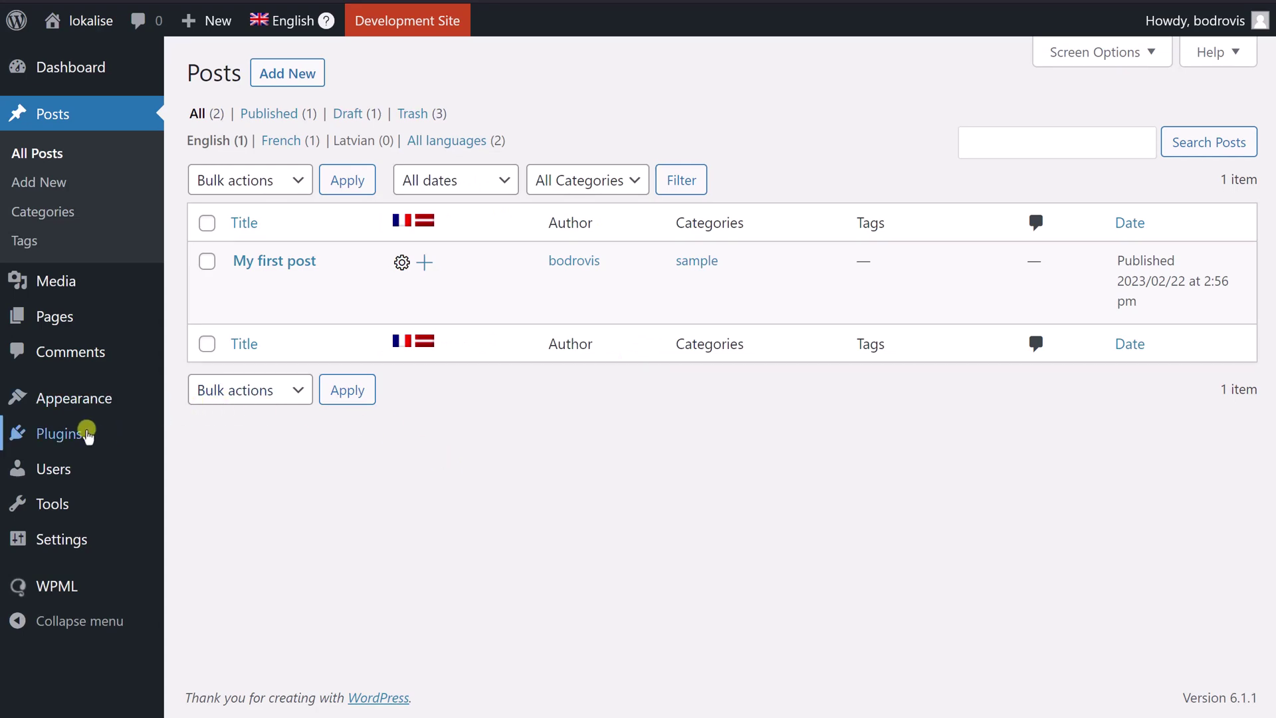
# Search for 'lokalise', then install and activate the Lokalise Companion Plugin.
pyautogui.moveTo(147, 425)
pyautogui.click(231, 464)
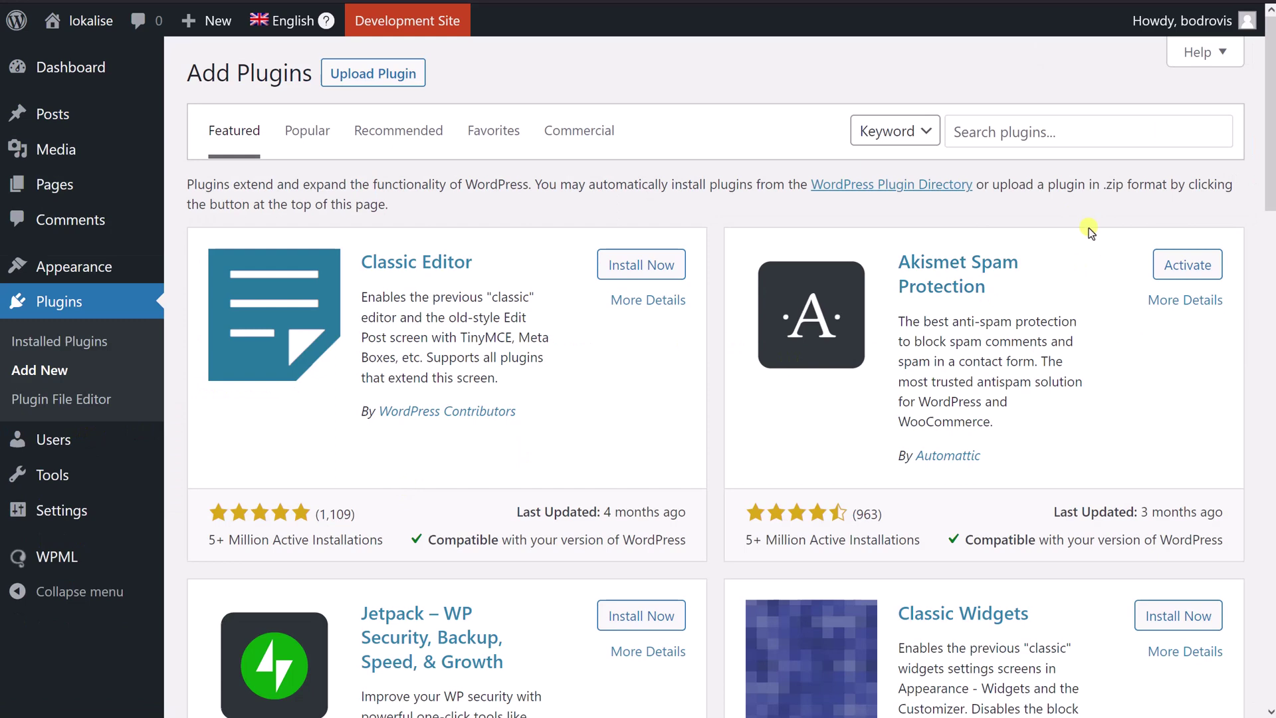
pyautogui.click(1045, 140)
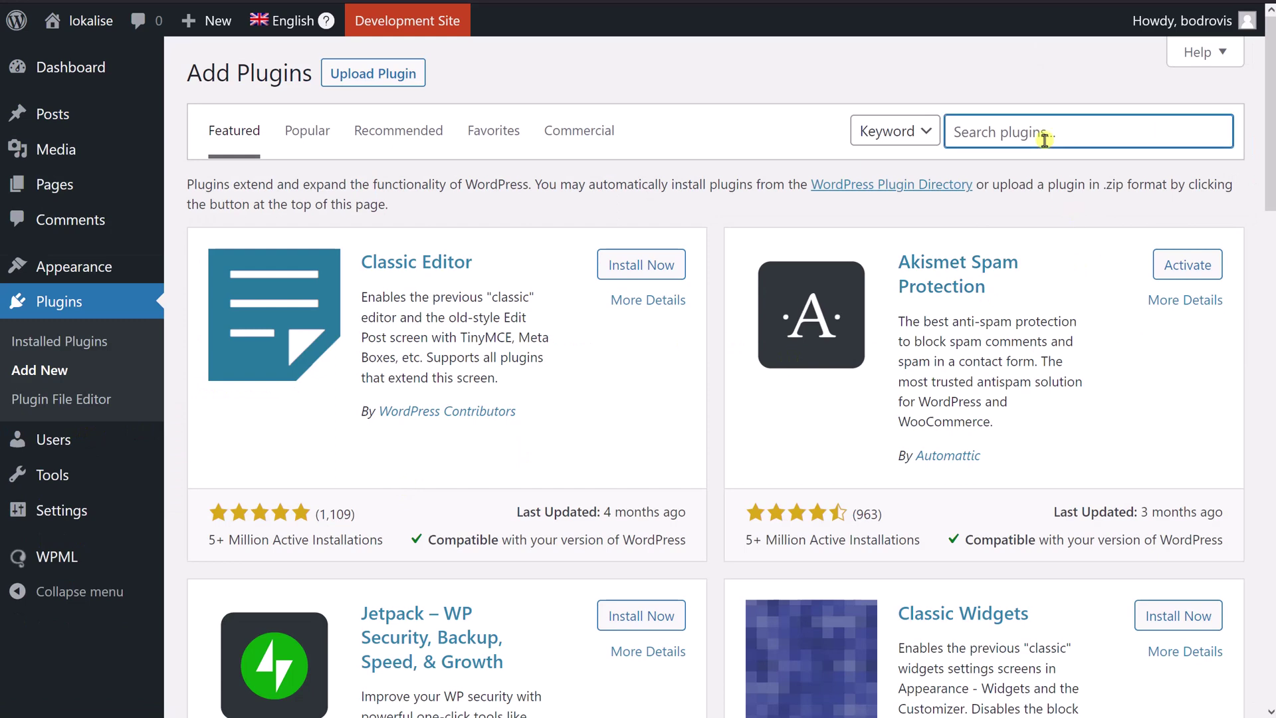
pyautogui.write('lokalise')
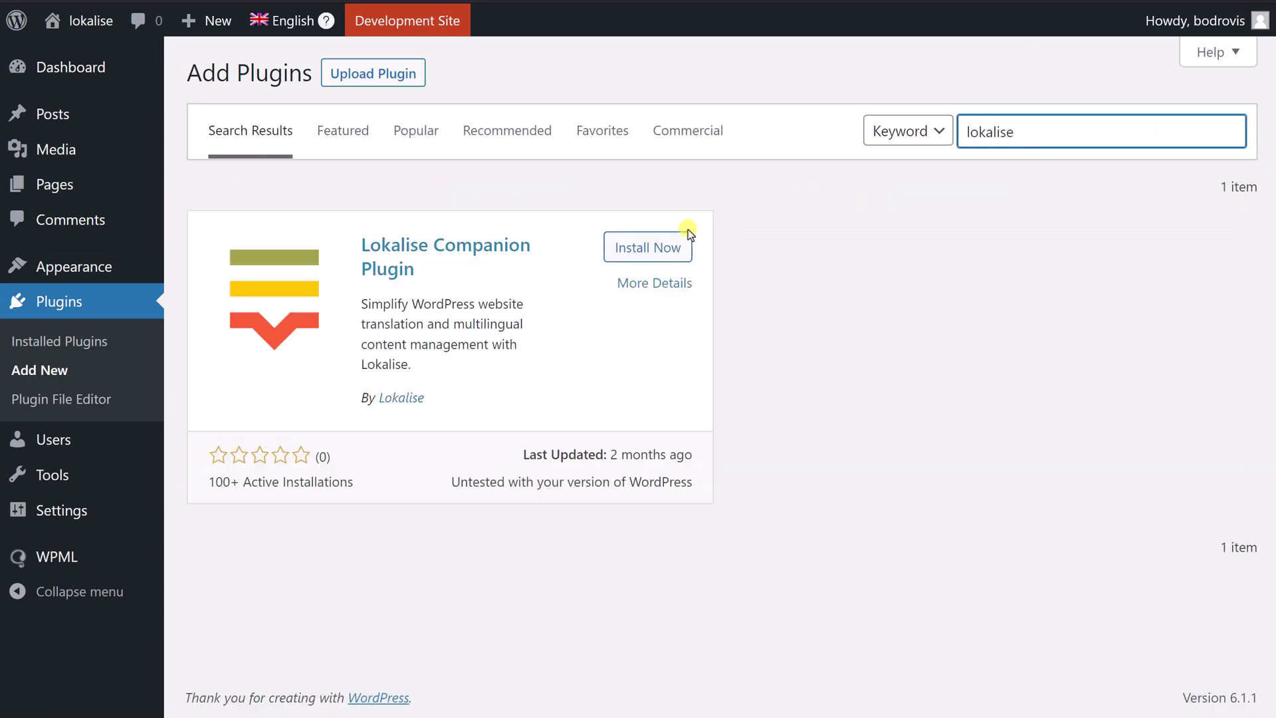
pyautogui.click(687, 234)
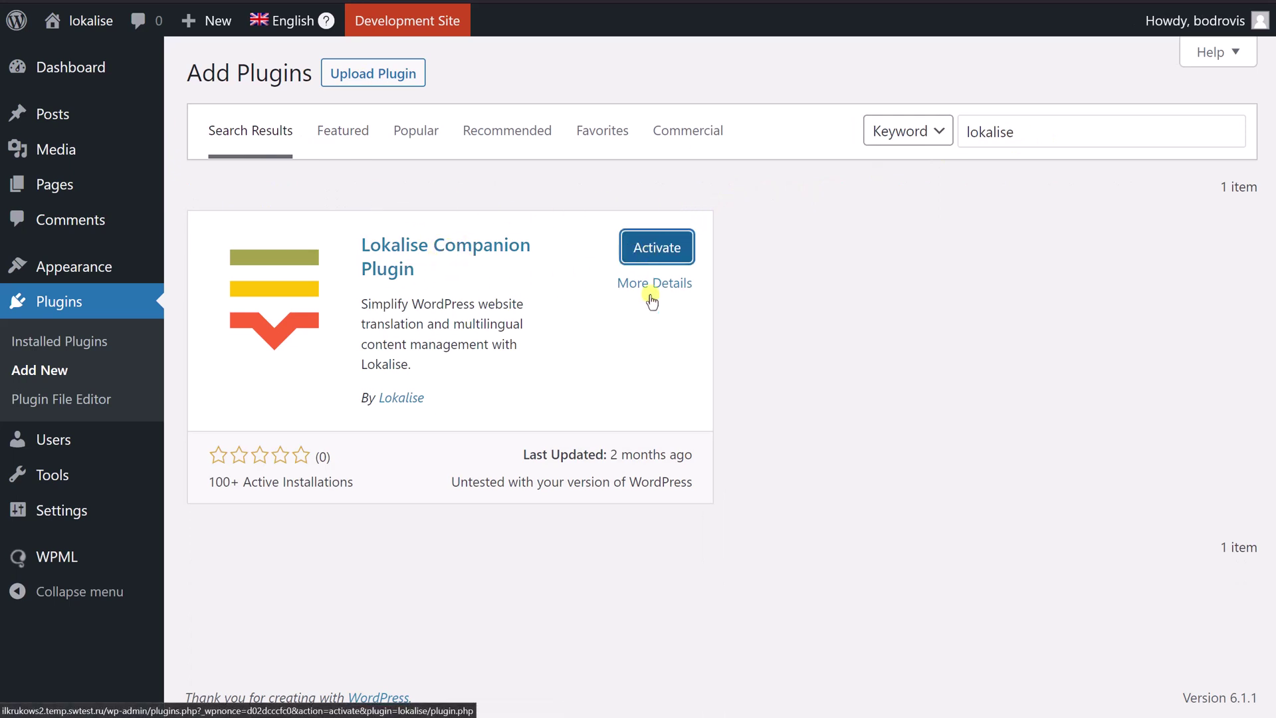
pyautogui.press('Return')
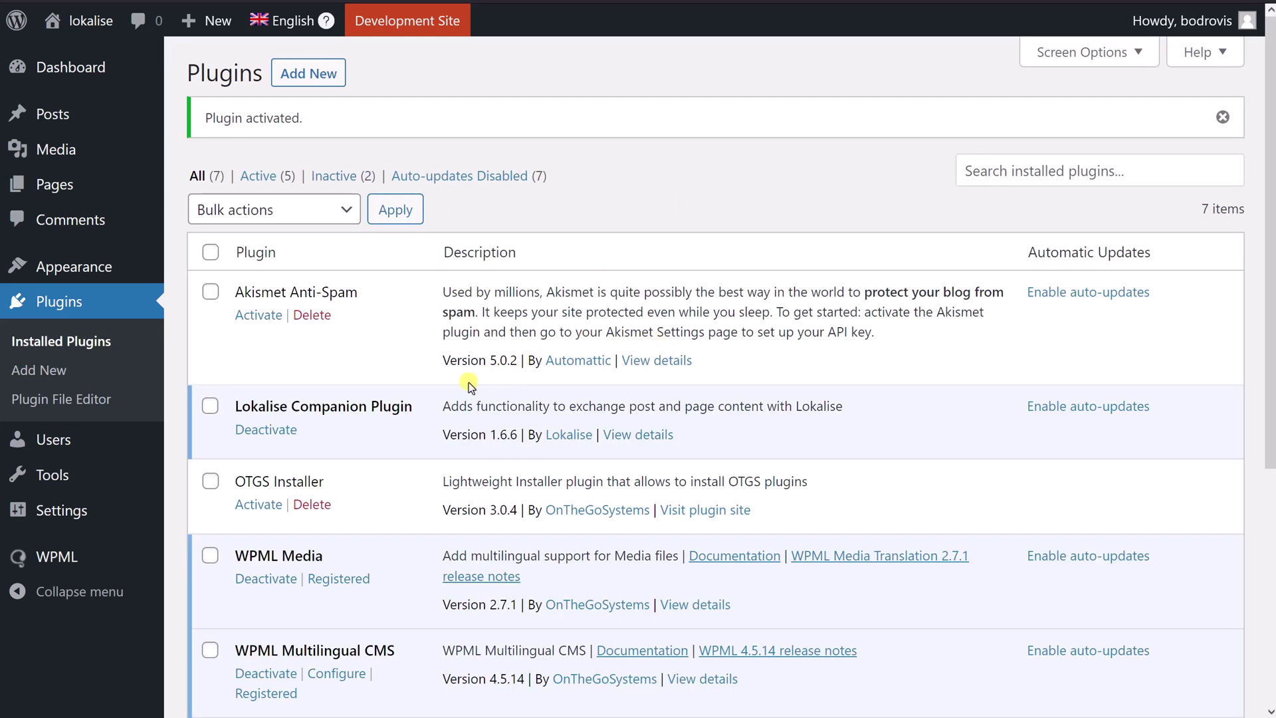
# Open Settings > Lokalise and select the authorization secret.
pyautogui.moveTo(93, 508)
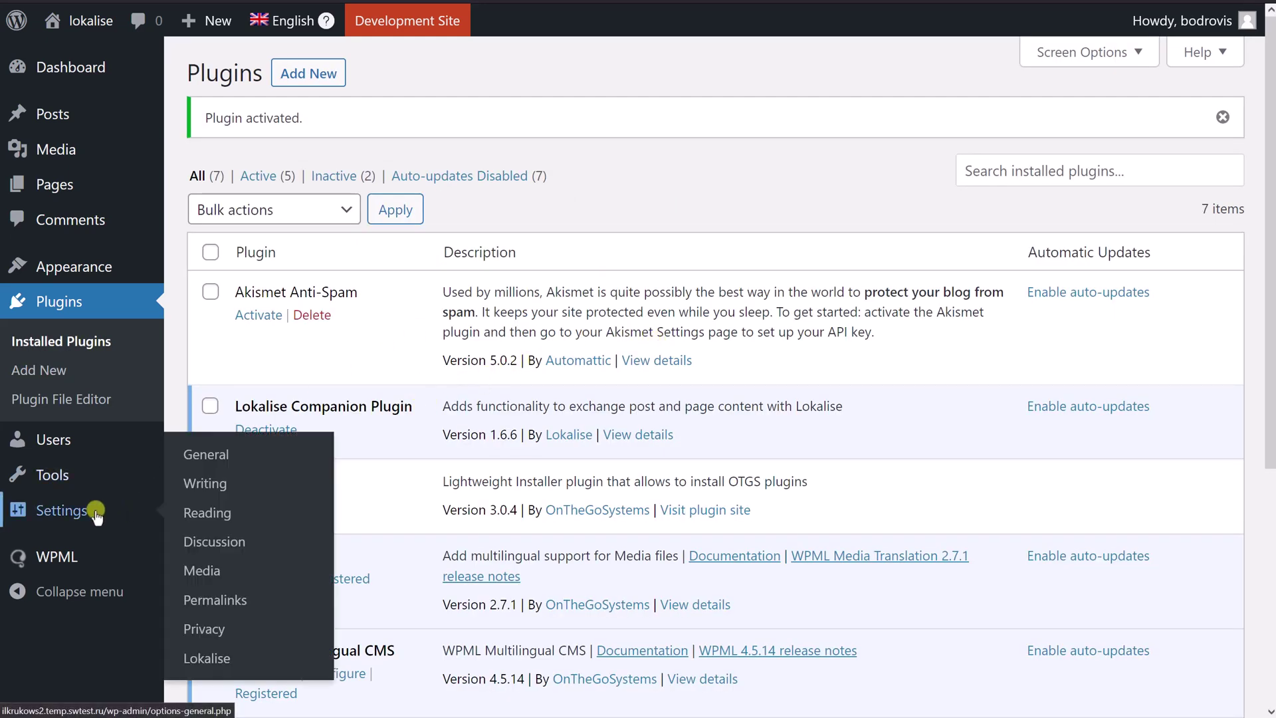
pyautogui.click(204, 656)
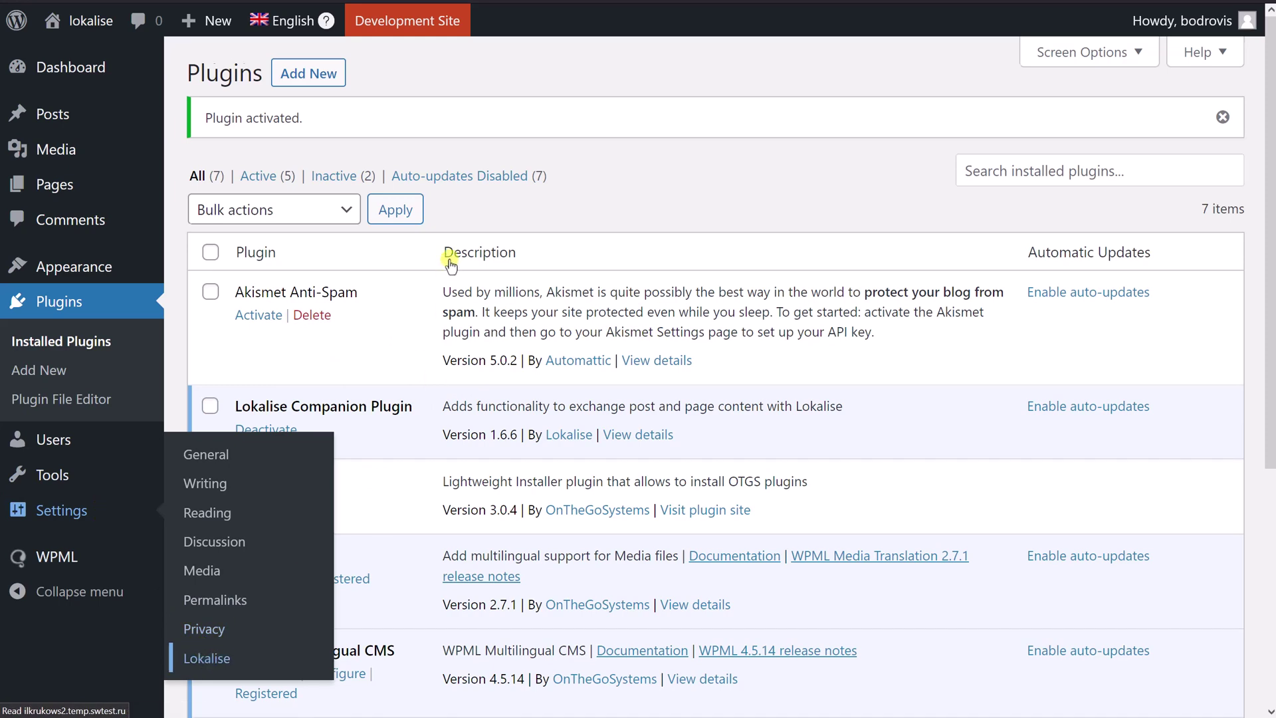
pyautogui.doubleClick(470, 132)
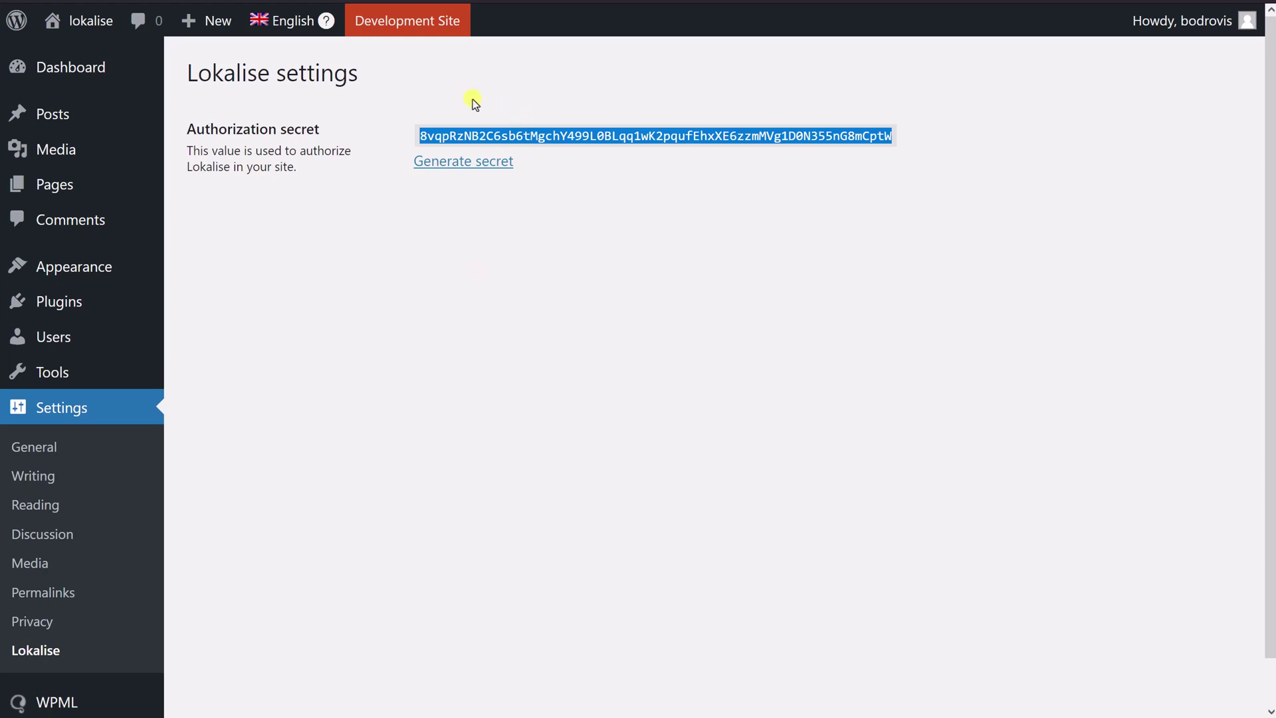
# Find the WordPress app in the Lokalise project's apps and install it.
pyautogui.hotkey('ctrl', 'Tab')
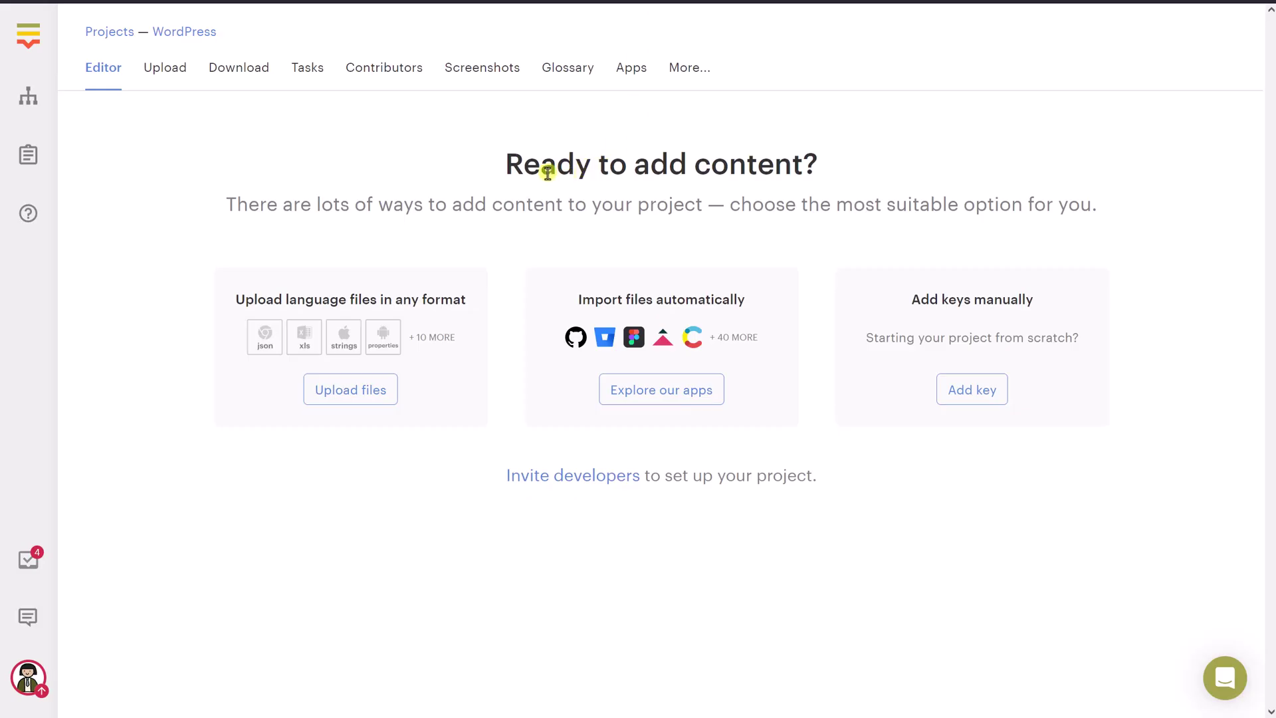
pyautogui.click(630, 71)
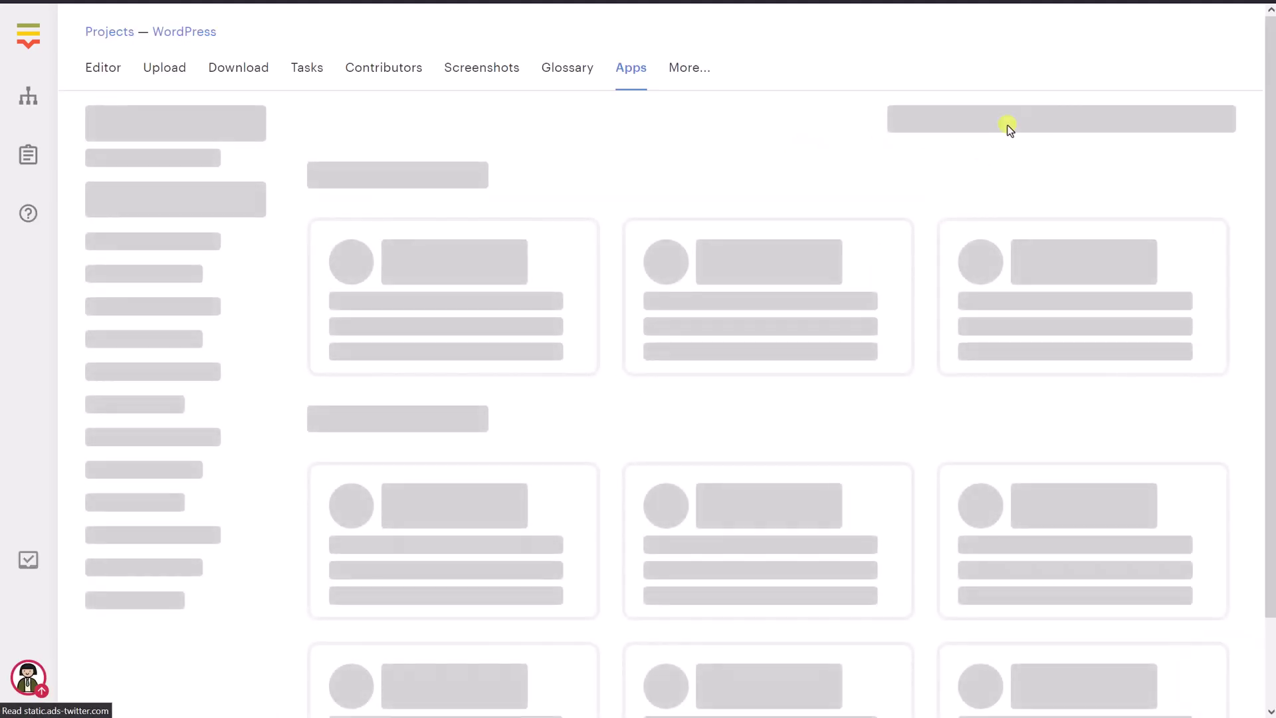
pyautogui.click(1001, 119)
pyautogui.write('word')
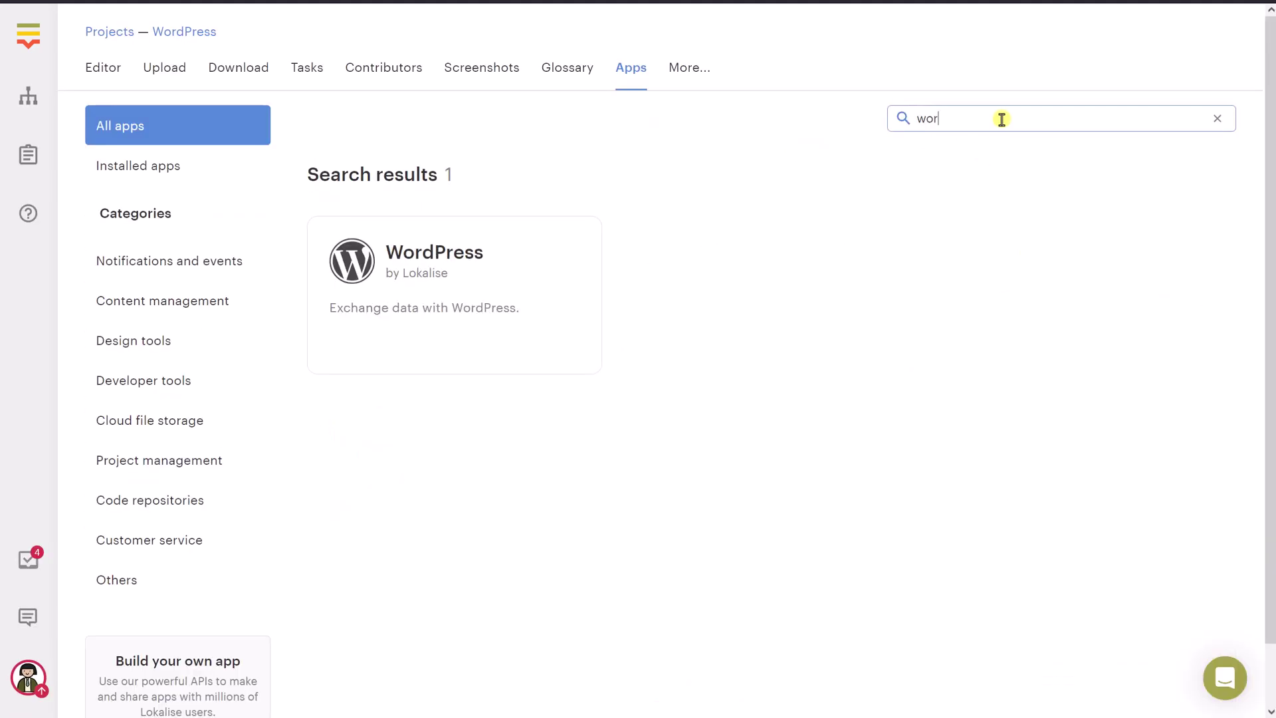
pyautogui.click(544, 336)
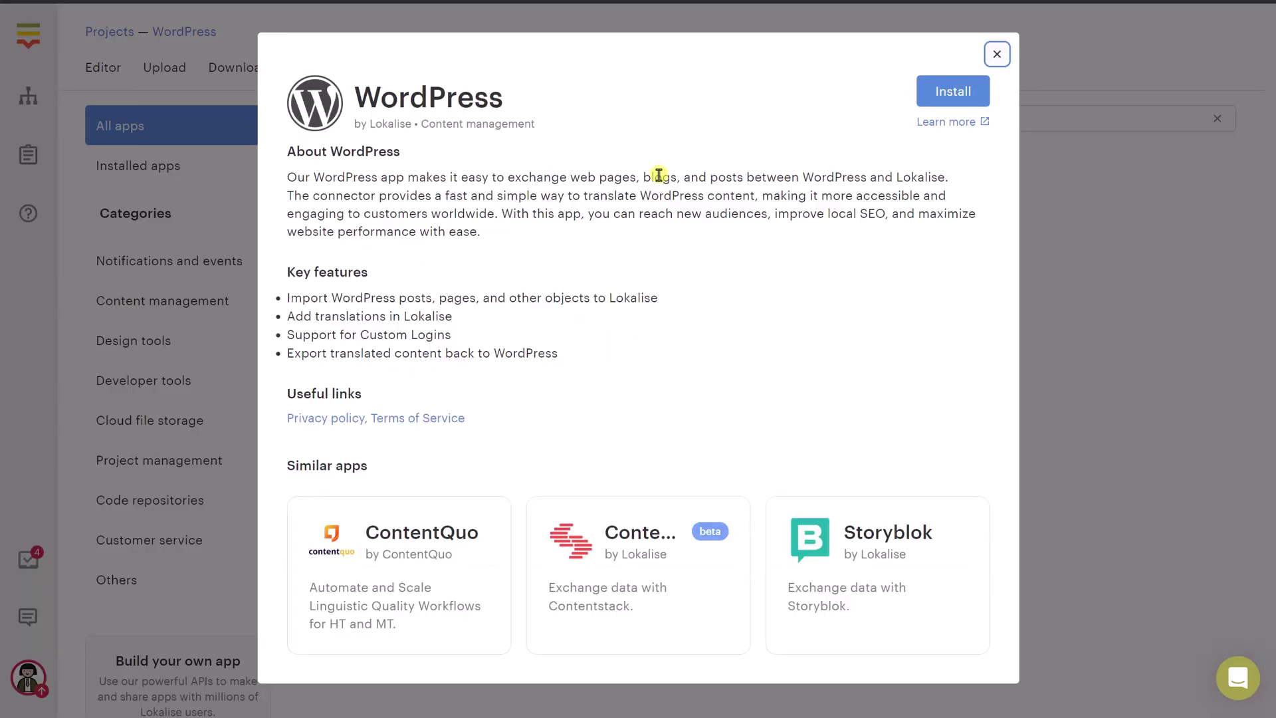
pyautogui.click(920, 93)
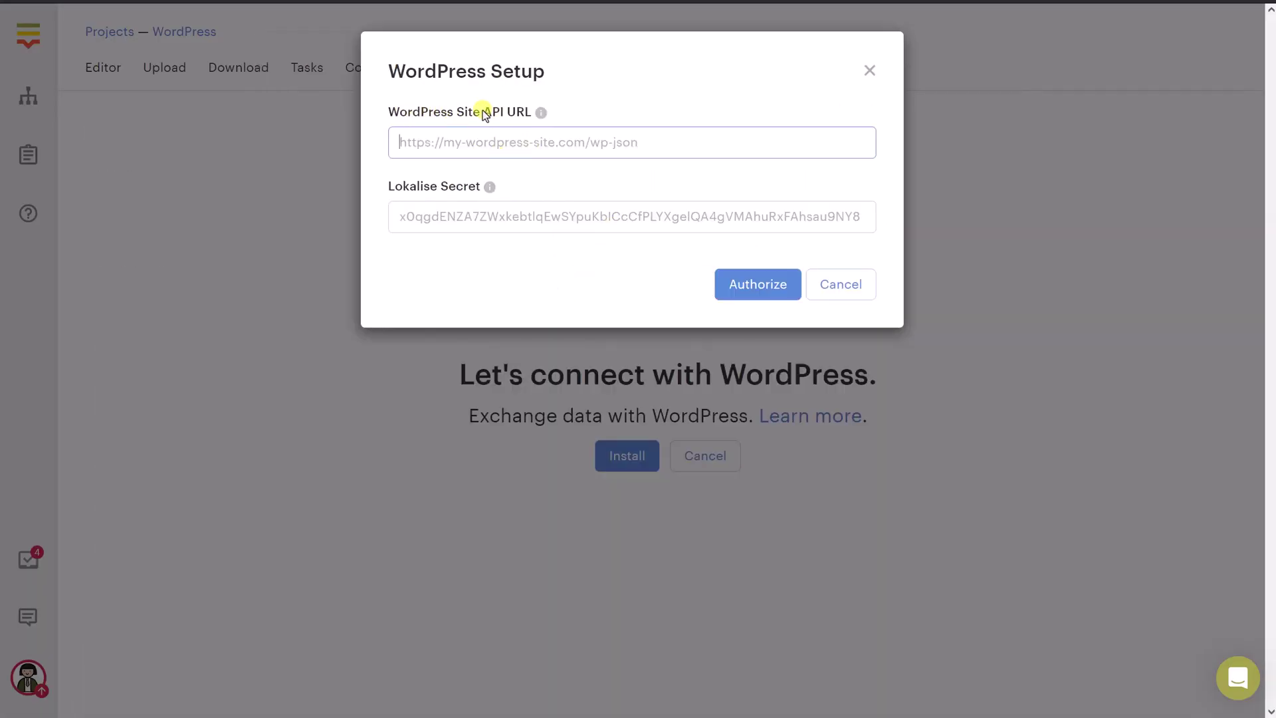
# Enter the site's API URL, the pasted address followed by /wp-json.
pyautogui.moveTo(481, 111); pyautogui.dragTo(533, 115)
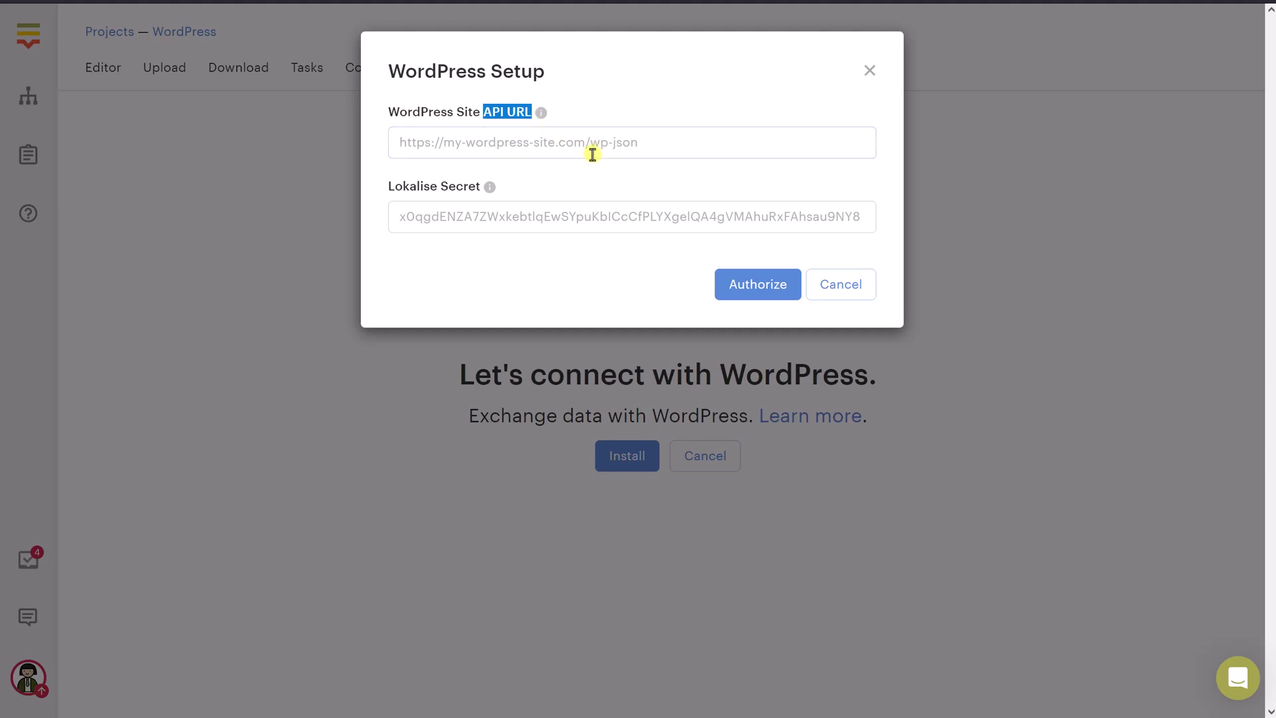
pyautogui.click(589, 154)
pyautogui.hotkey('ctrl', 'v')
pyautogui.write('/wp-json')
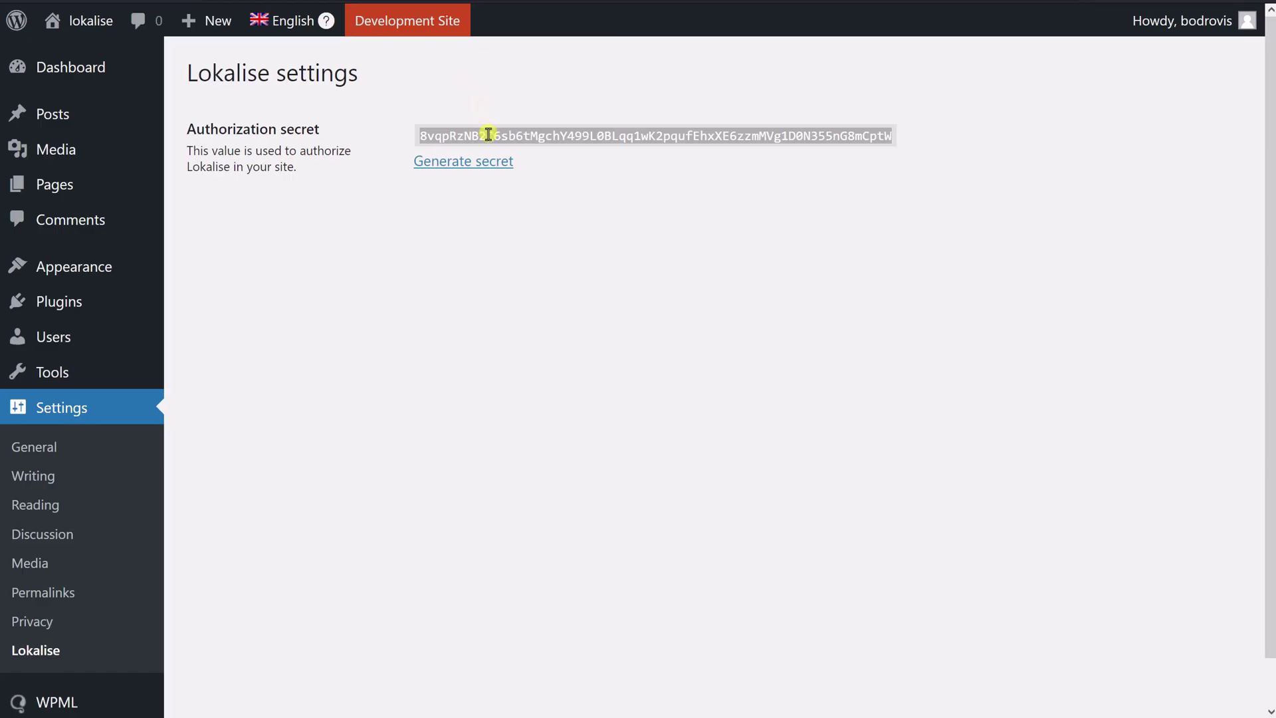
# Paste the plugin's authorization secret into the Lokalise Secret field and authorize.
pyautogui.doubleClick(487, 135)
pyautogui.rightClick(489, 136)
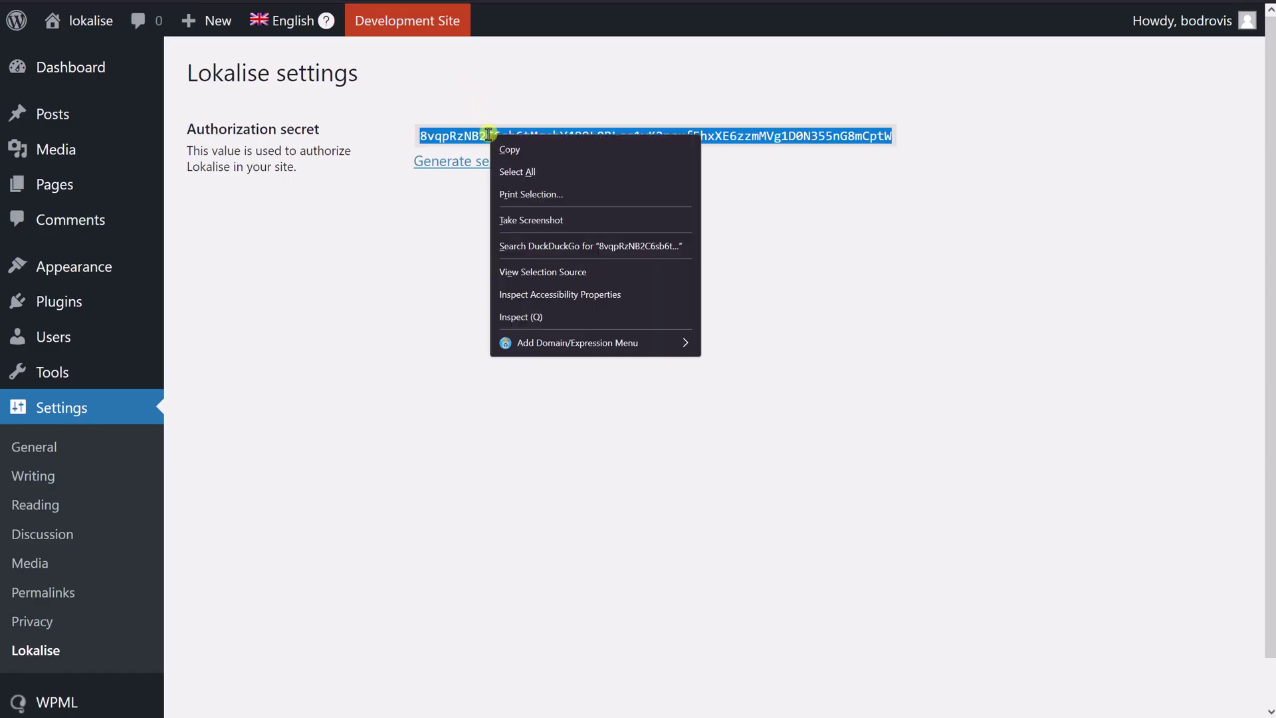
pyautogui.click(510, 150)
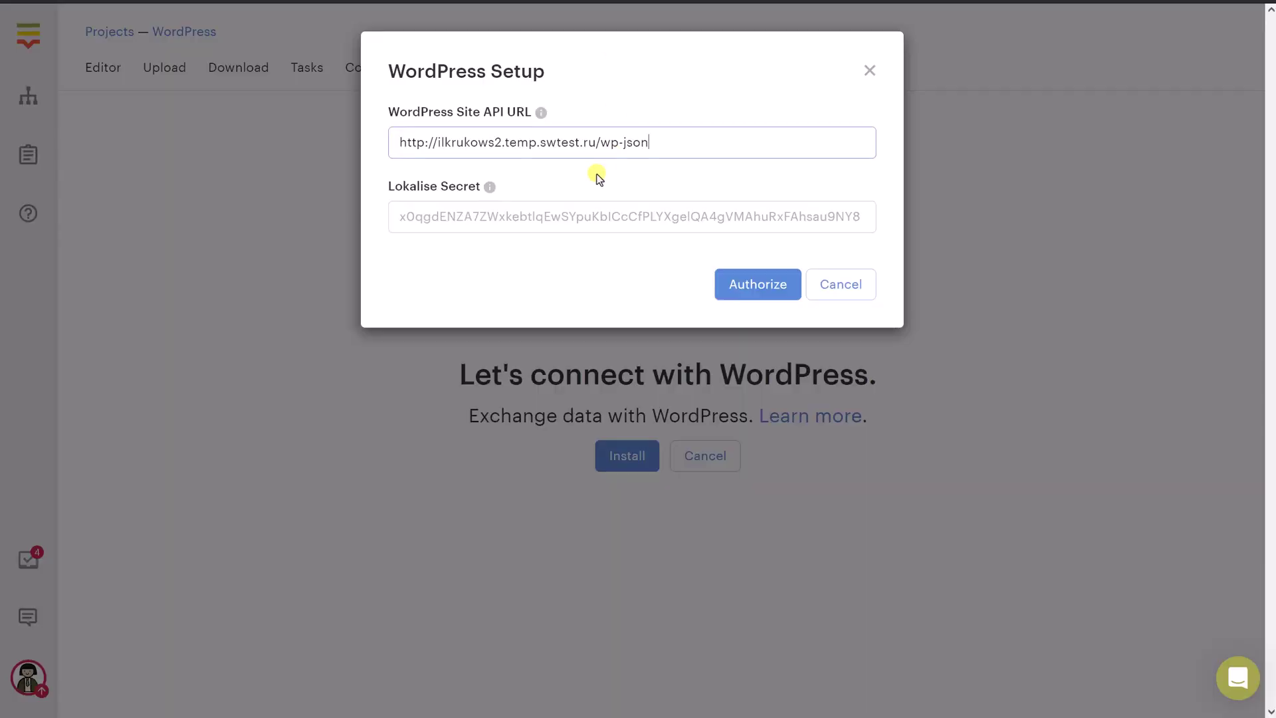
pyautogui.rightClick(584, 220)
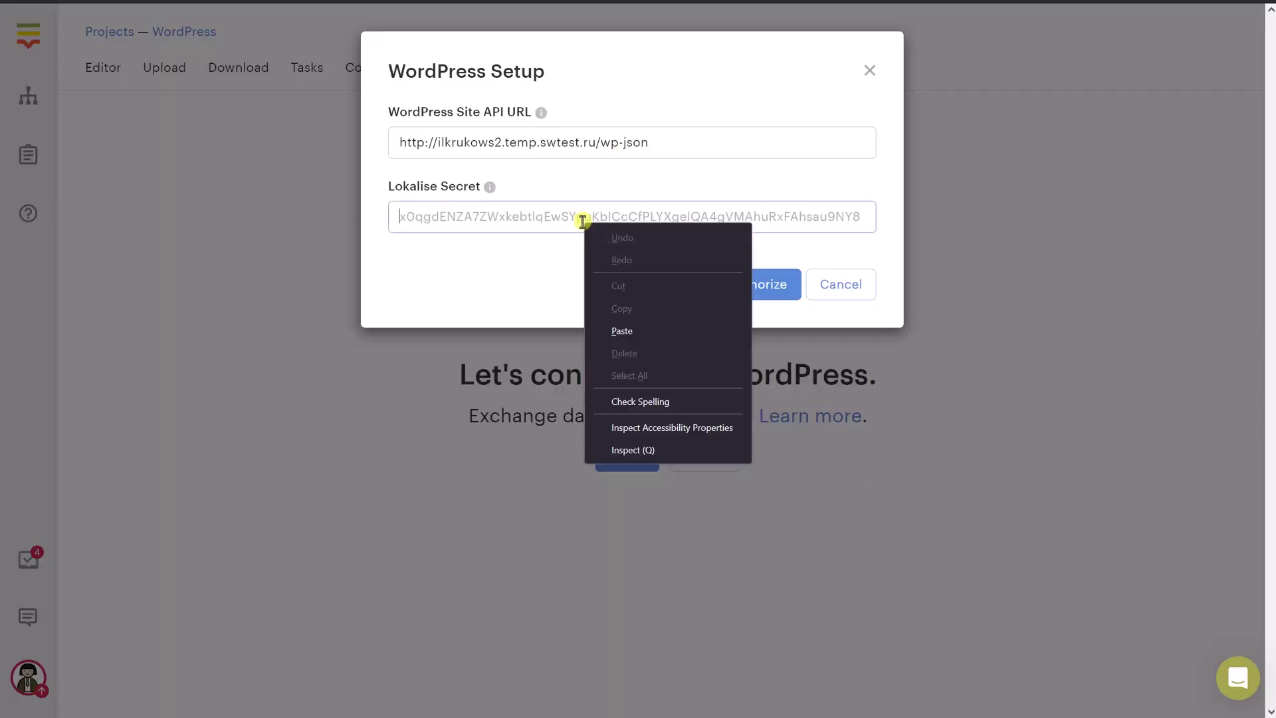
pyautogui.click(646, 330)
pyautogui.click(760, 286)
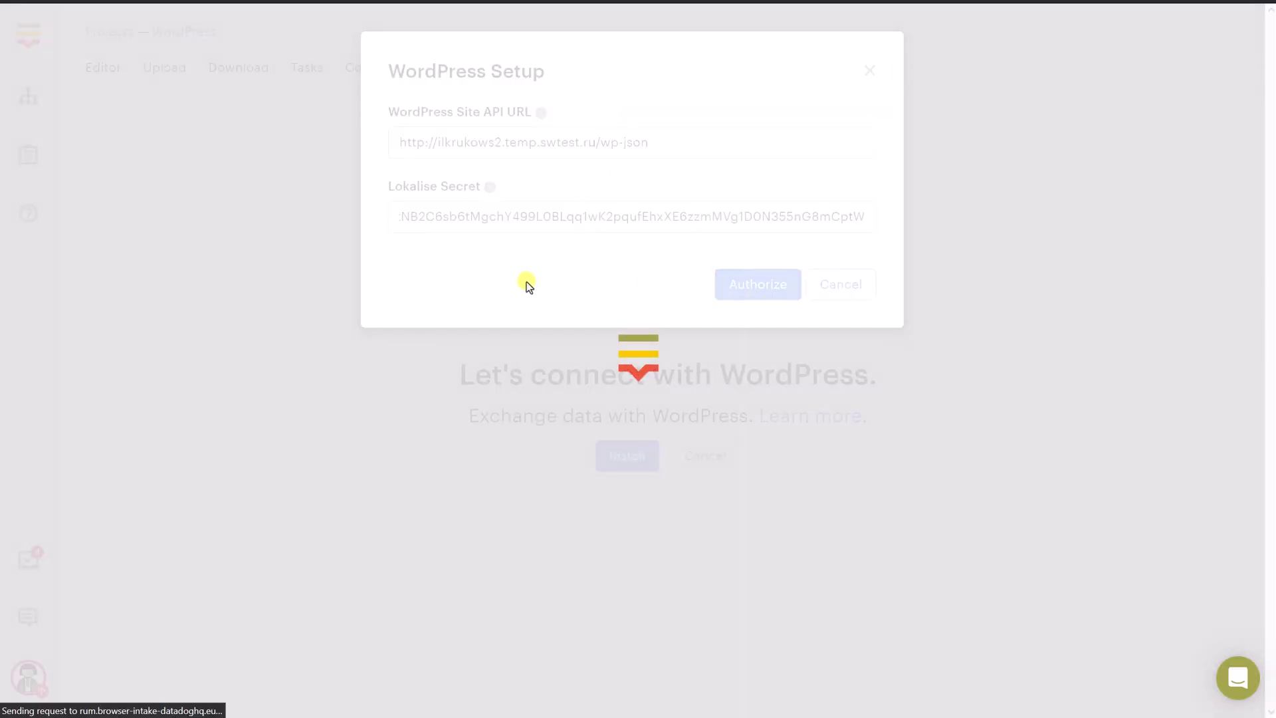
# Accept Lokalise's request for access to the site's posts and pages.
pyautogui.scroll(-2, 638, 406)
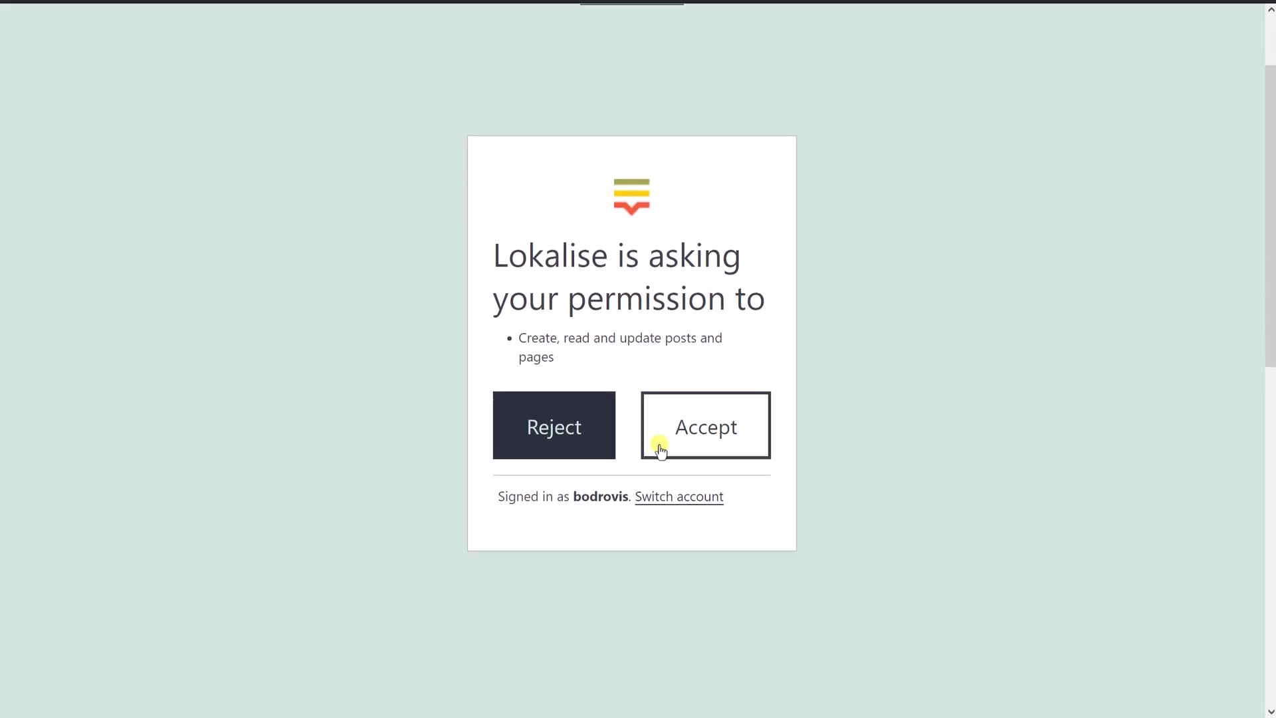
pyautogui.click(700, 429)
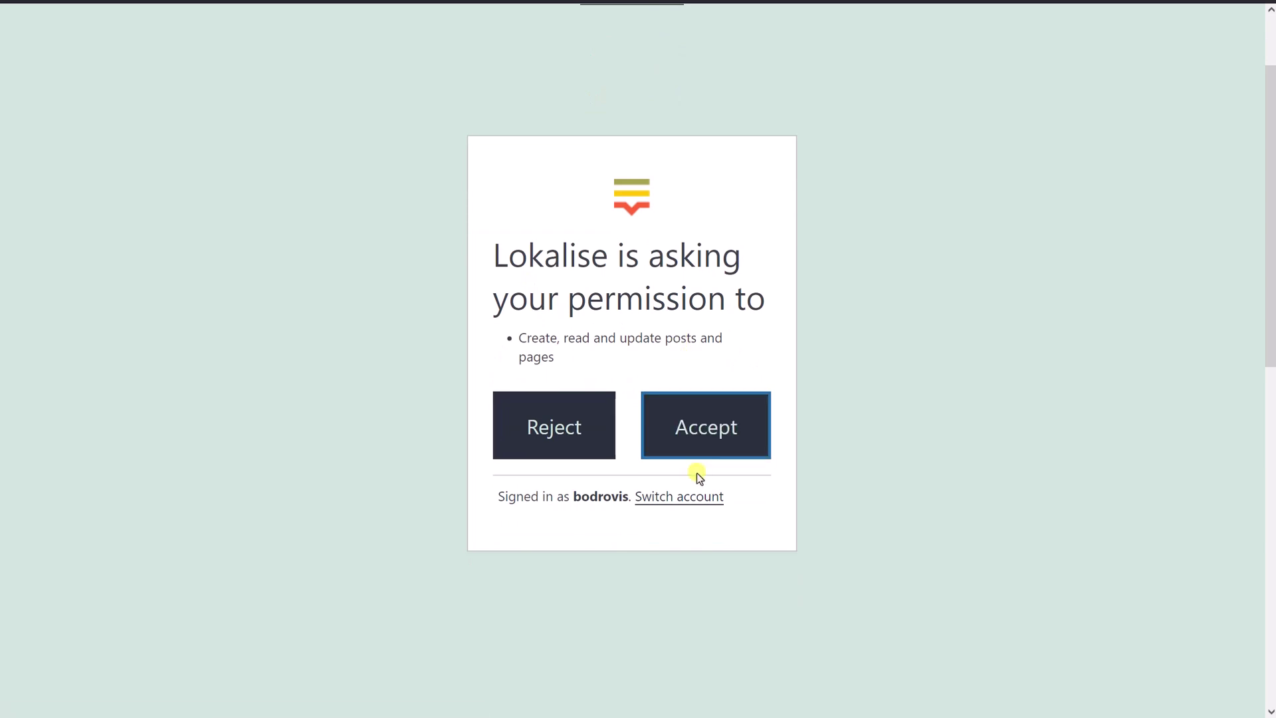
pyautogui.click(706, 419)
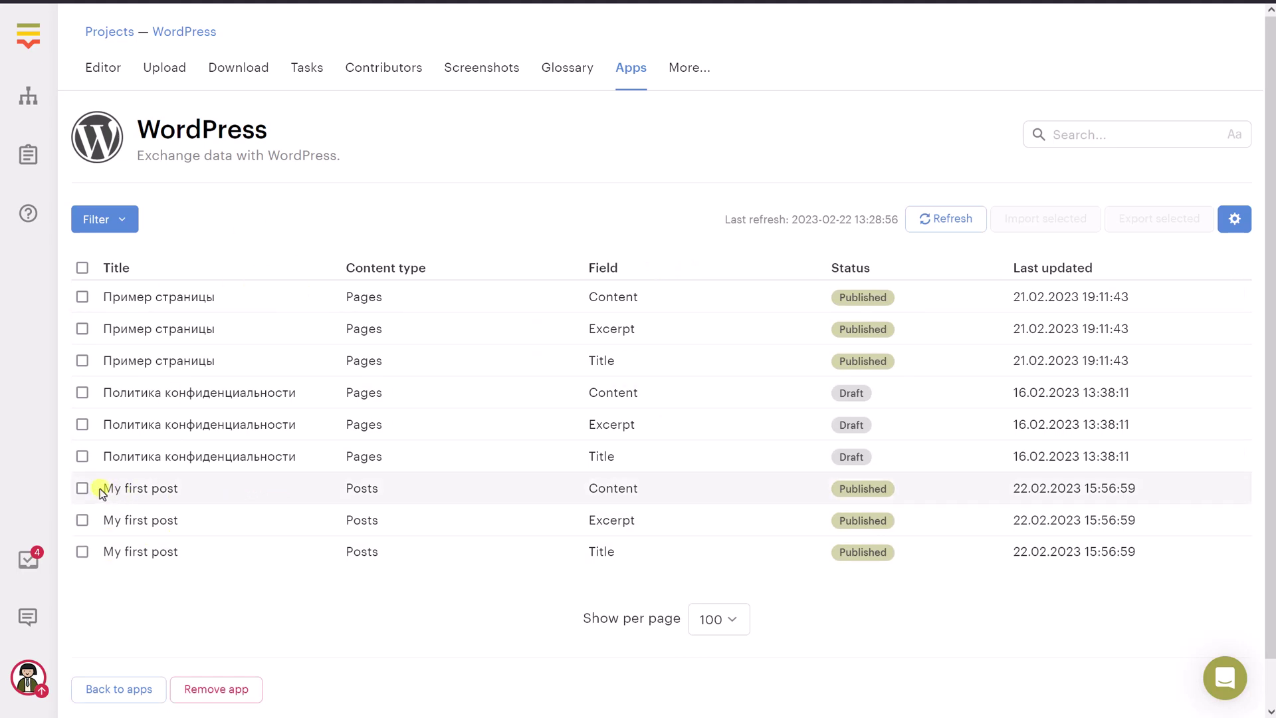
# Tick the Content row of My first post in the imported content list.
pyautogui.moveTo(102, 489); pyautogui.dragTo(181, 489)
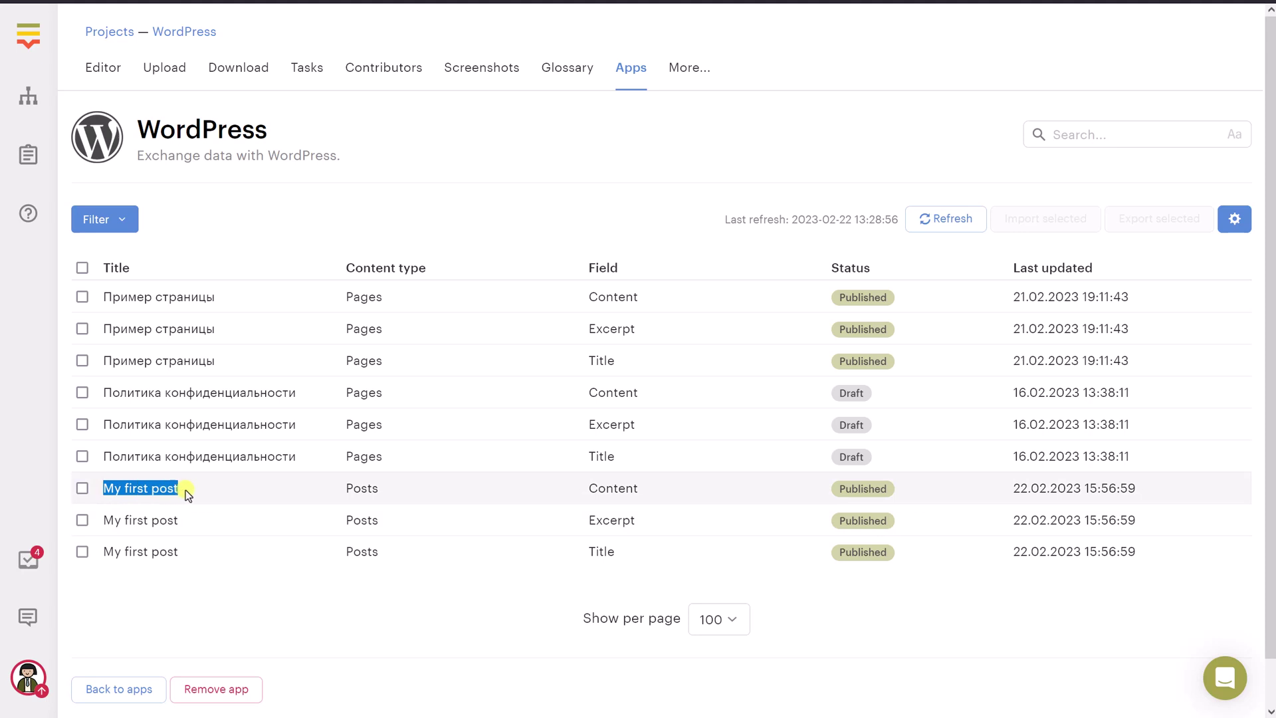
pyautogui.click(253, 493)
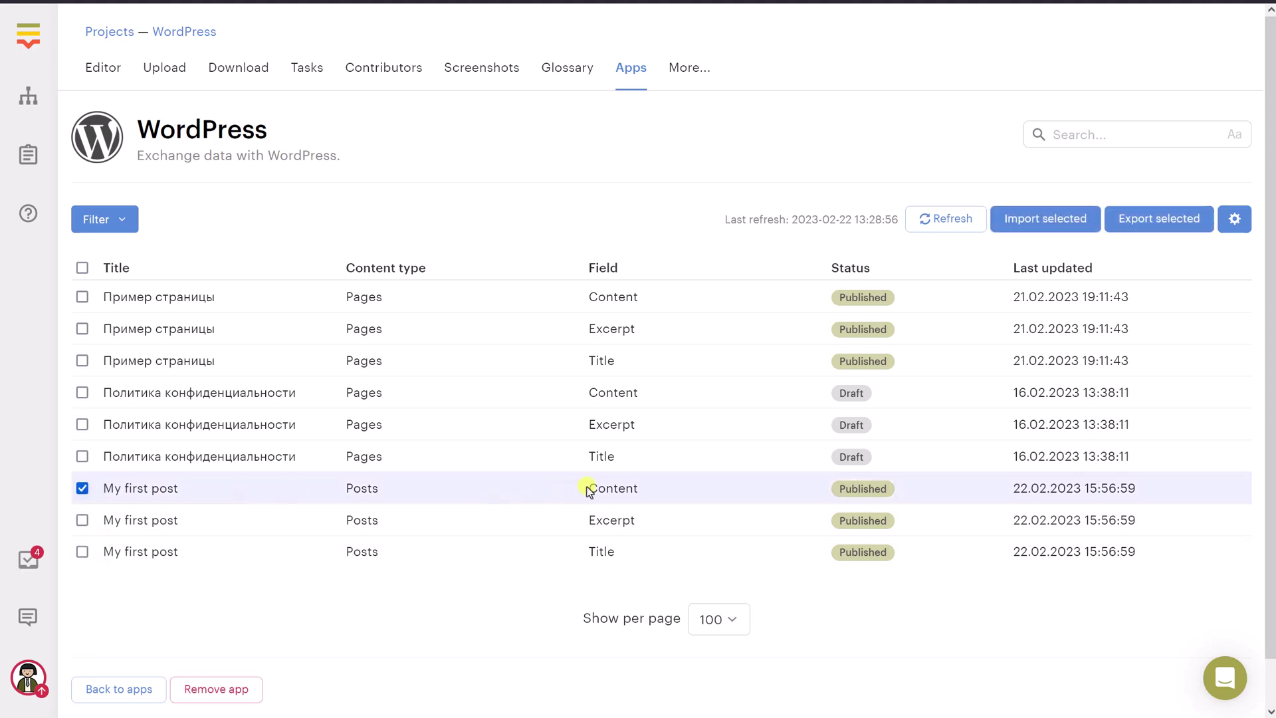
pyautogui.moveTo(589, 490); pyautogui.dragTo(638, 490)
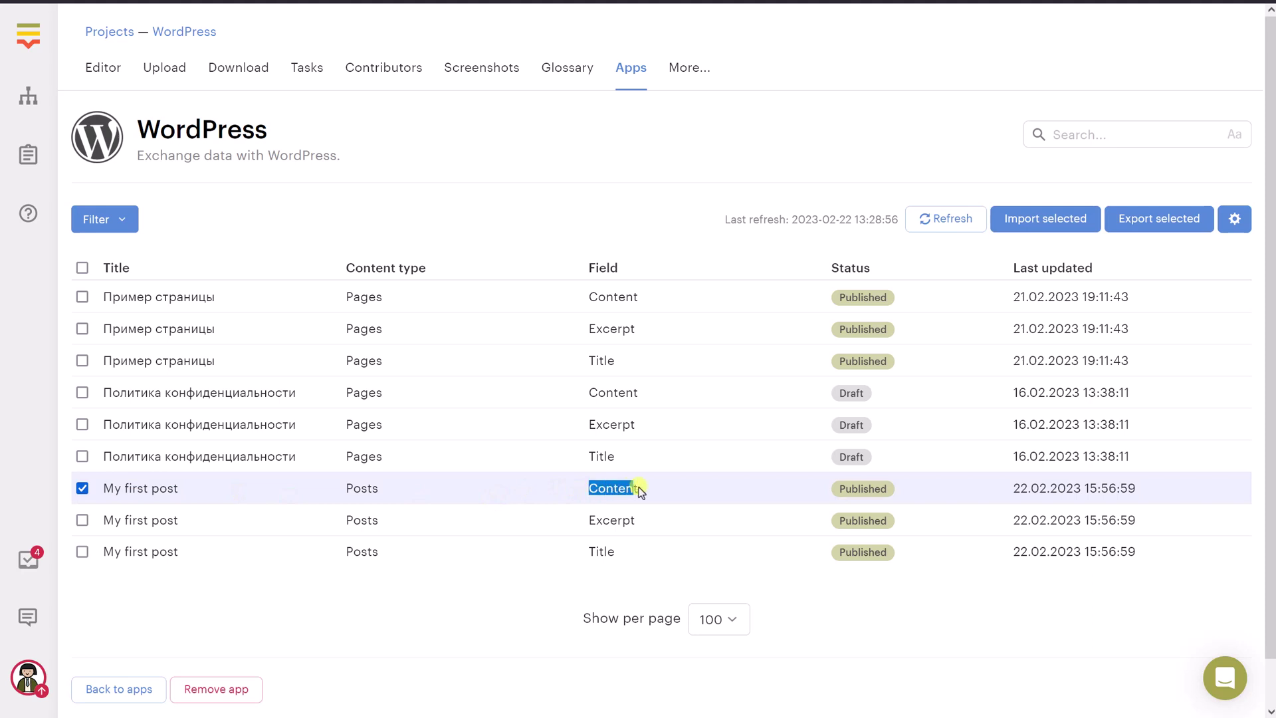
pyautogui.doubleClick(635, 520)
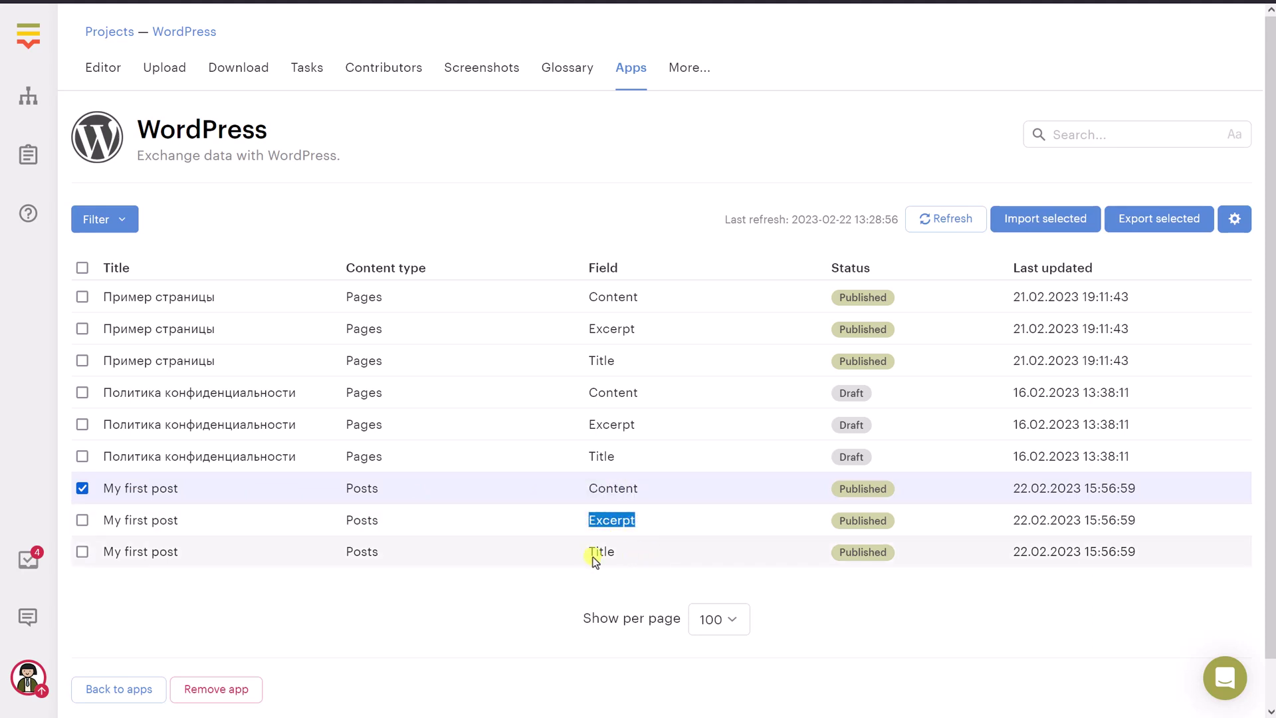
pyautogui.moveTo(591, 554); pyautogui.dragTo(608, 557)
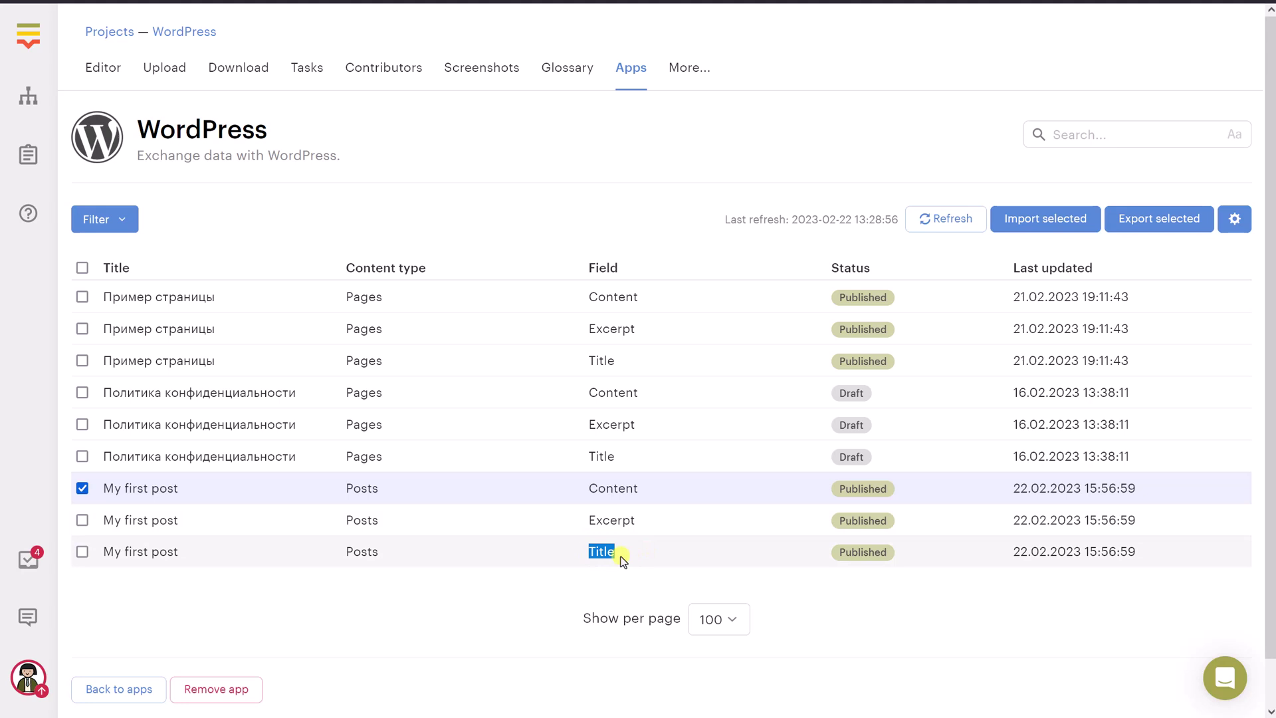
pyautogui.click(580, 589)
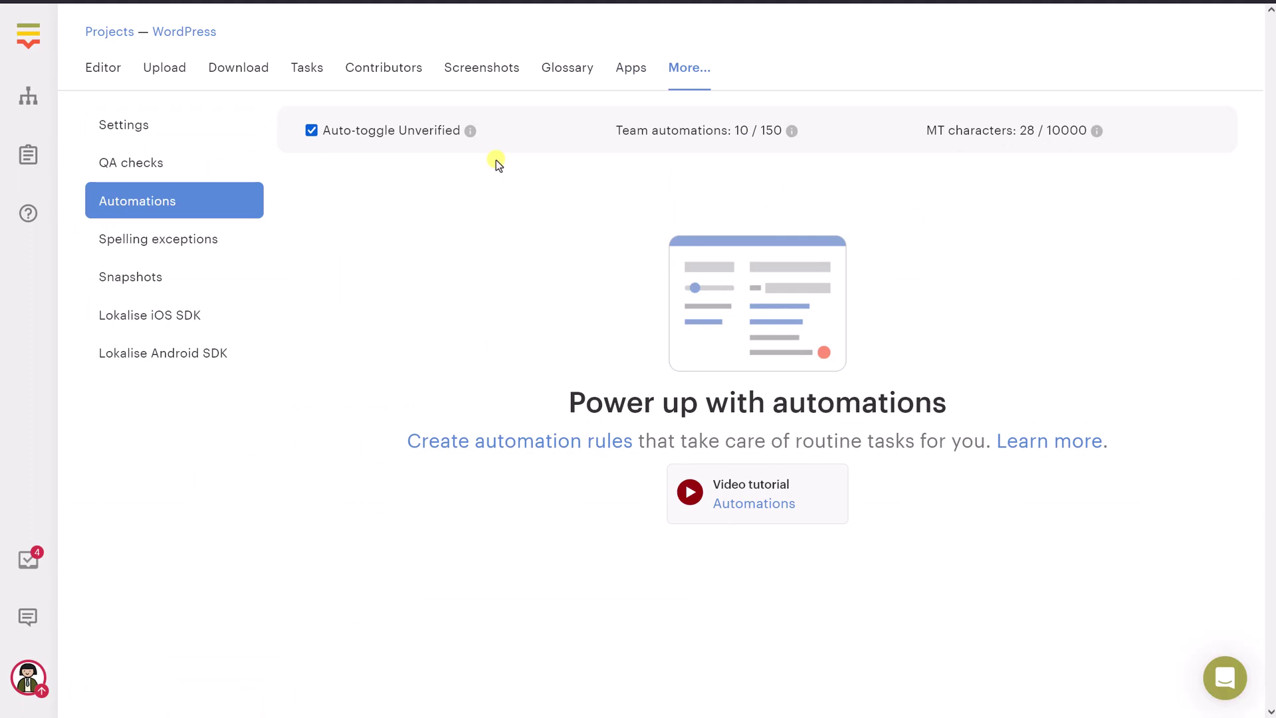
# Create an automation rule monitoring English with French and Latvian as automated languages.
pyautogui.click(478, 443)
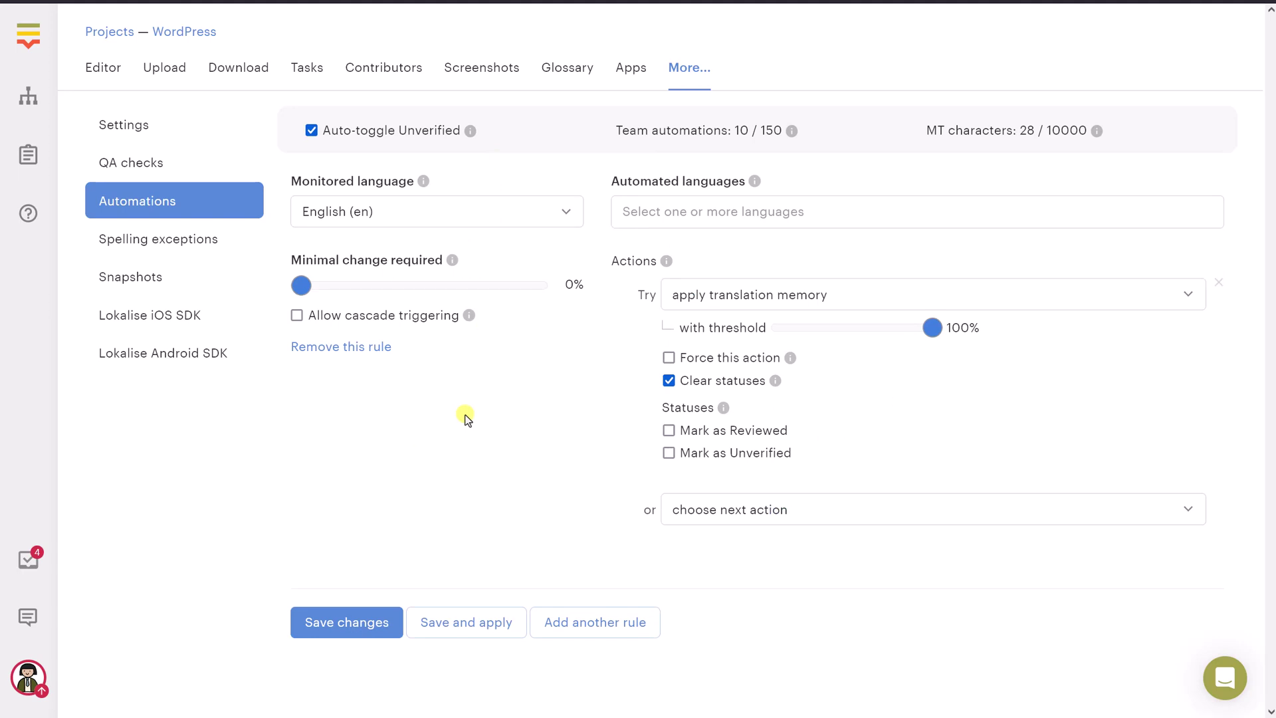
pyautogui.click(348, 211)
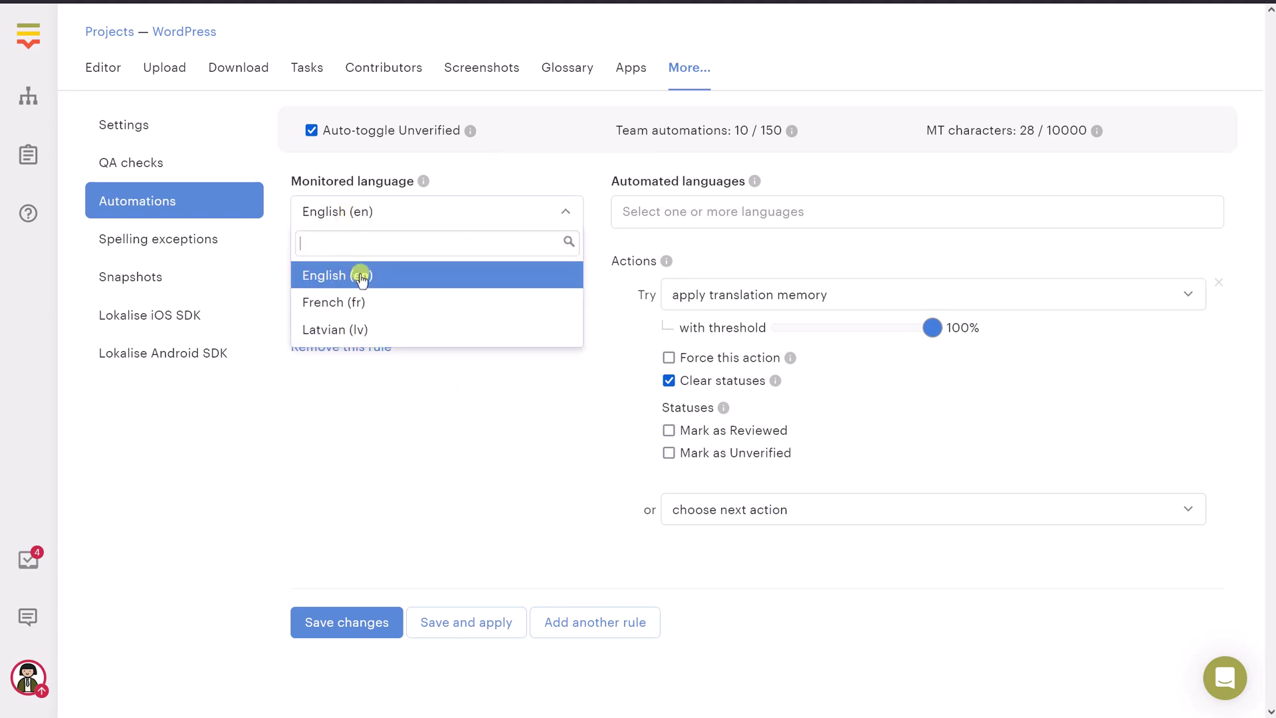
pyautogui.click(369, 277)
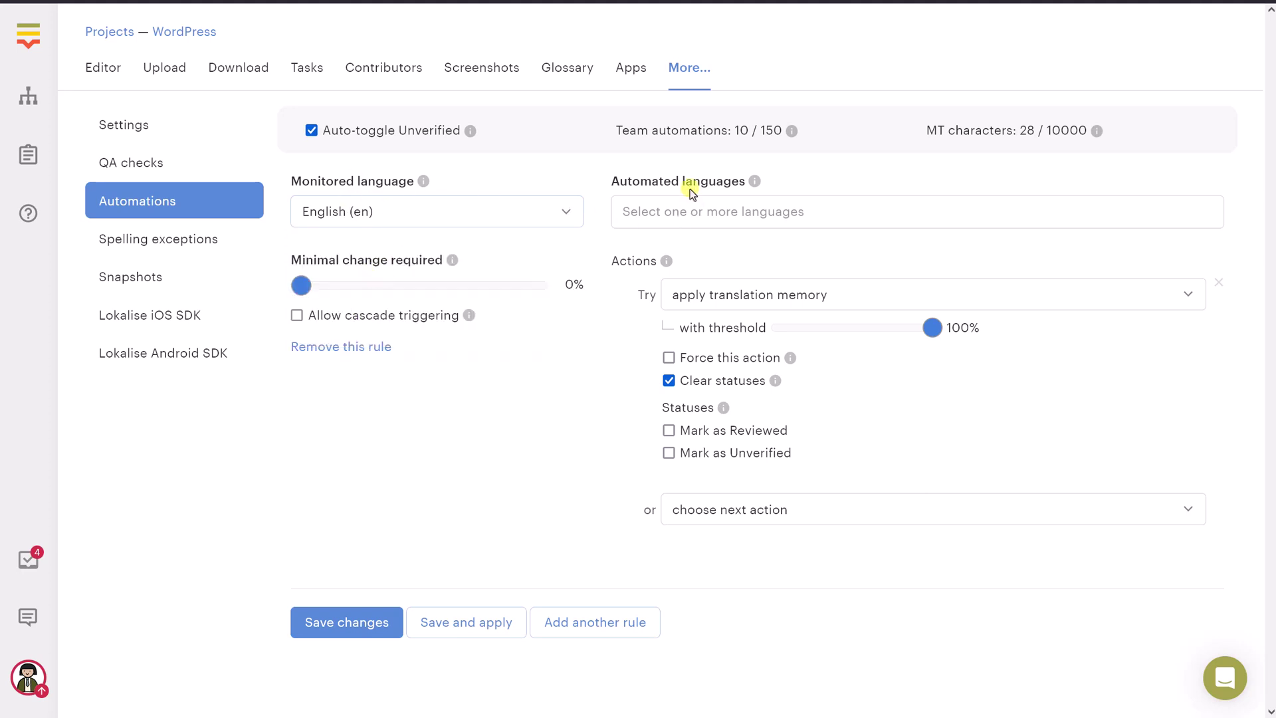
pyautogui.moveTo(618, 182); pyautogui.dragTo(714, 180)
pyautogui.click(718, 211)
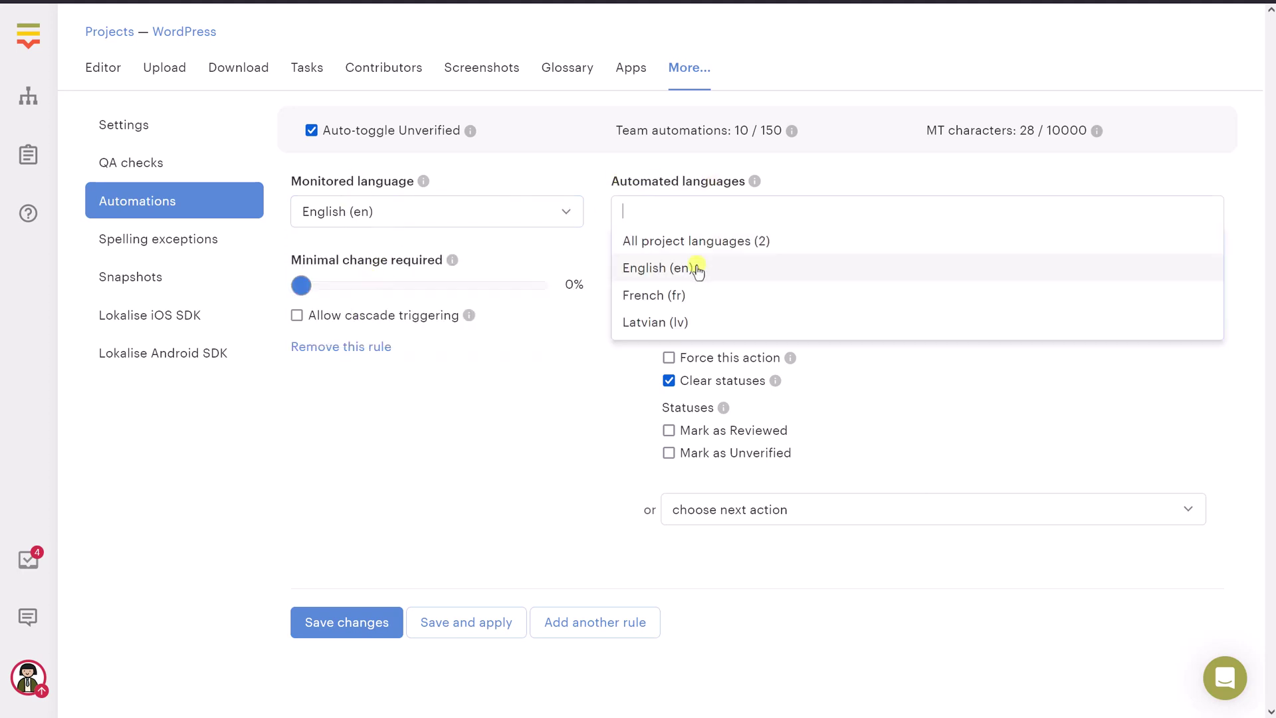
pyautogui.click(690, 296)
pyautogui.click(719, 214)
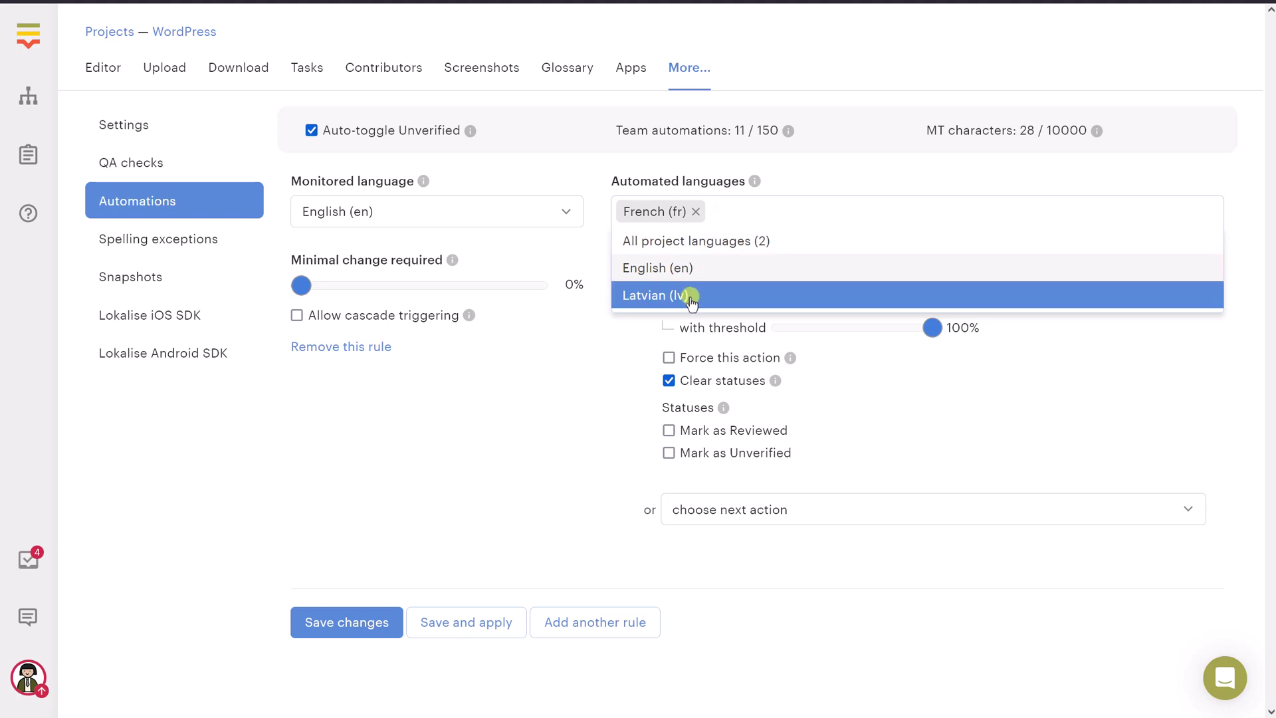
pyautogui.click(686, 293)
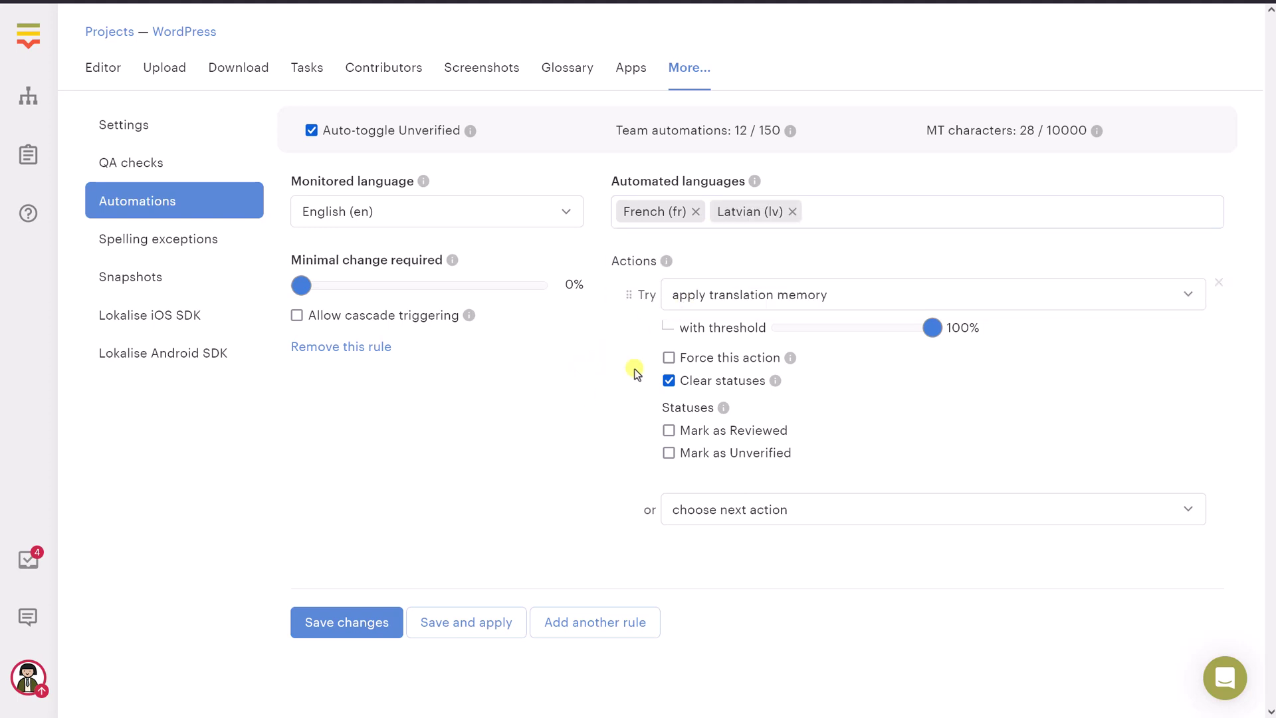
# Set the rule's action to machine translation by Google and save.
pyautogui.click(734, 294)
pyautogui.click(741, 379)
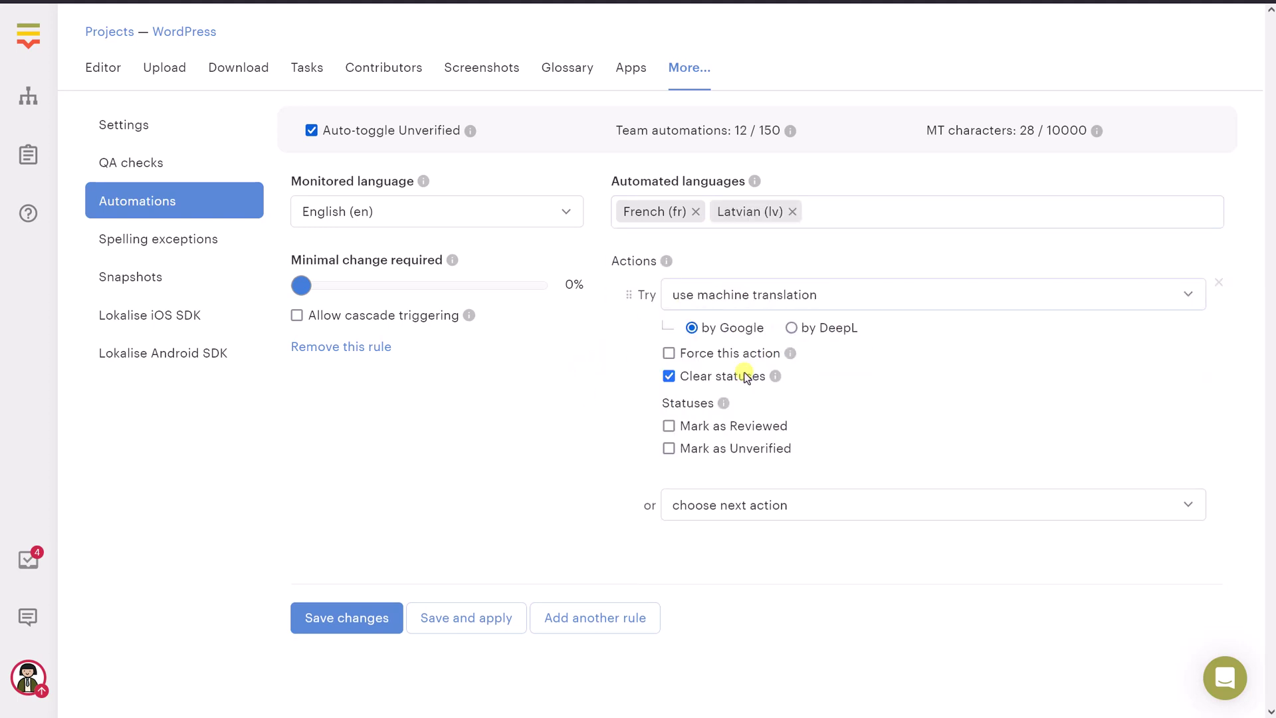
pyautogui.doubleClick(708, 329)
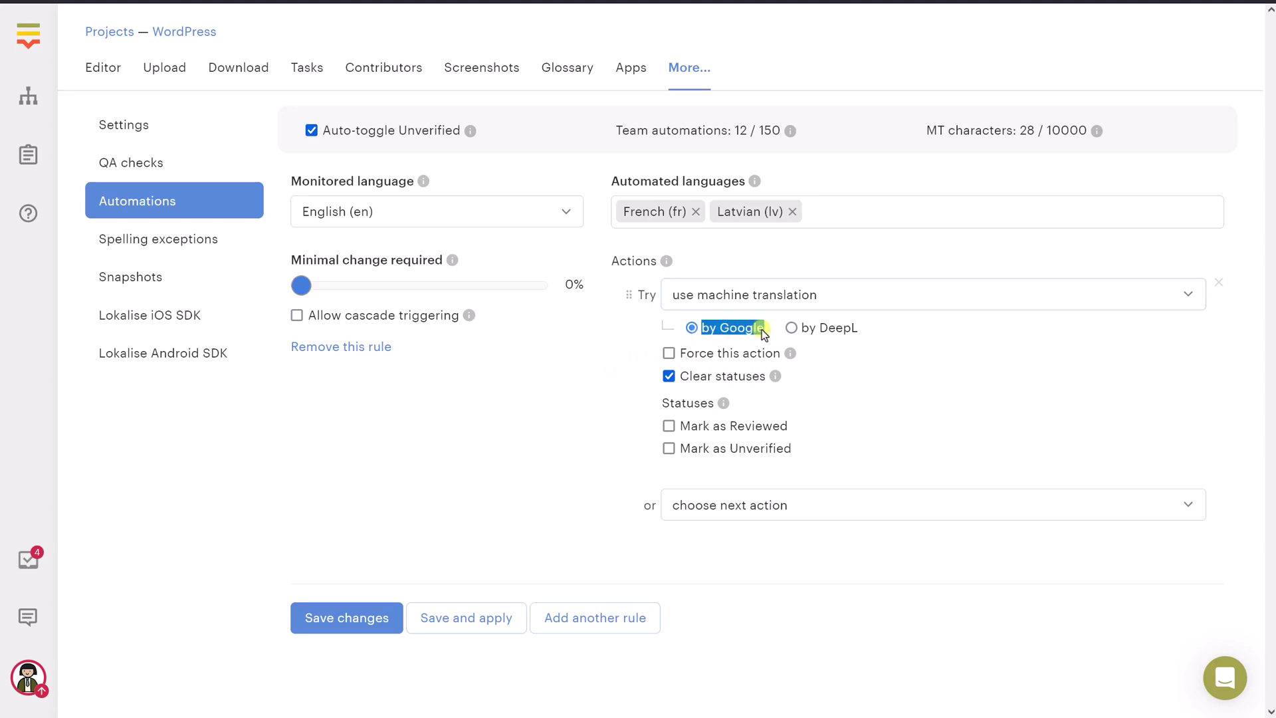
pyautogui.moveTo(761, 331); pyautogui.dragTo(731, 335)
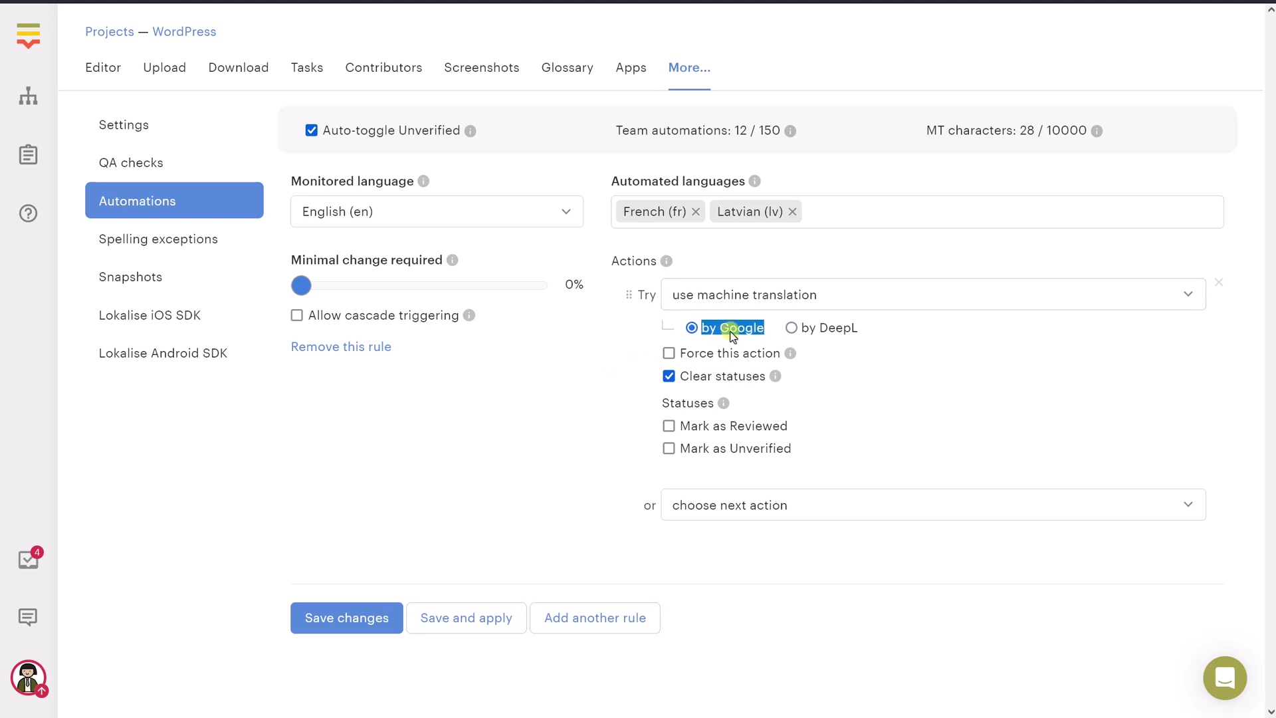
pyautogui.click(580, 412)
pyautogui.click(372, 618)
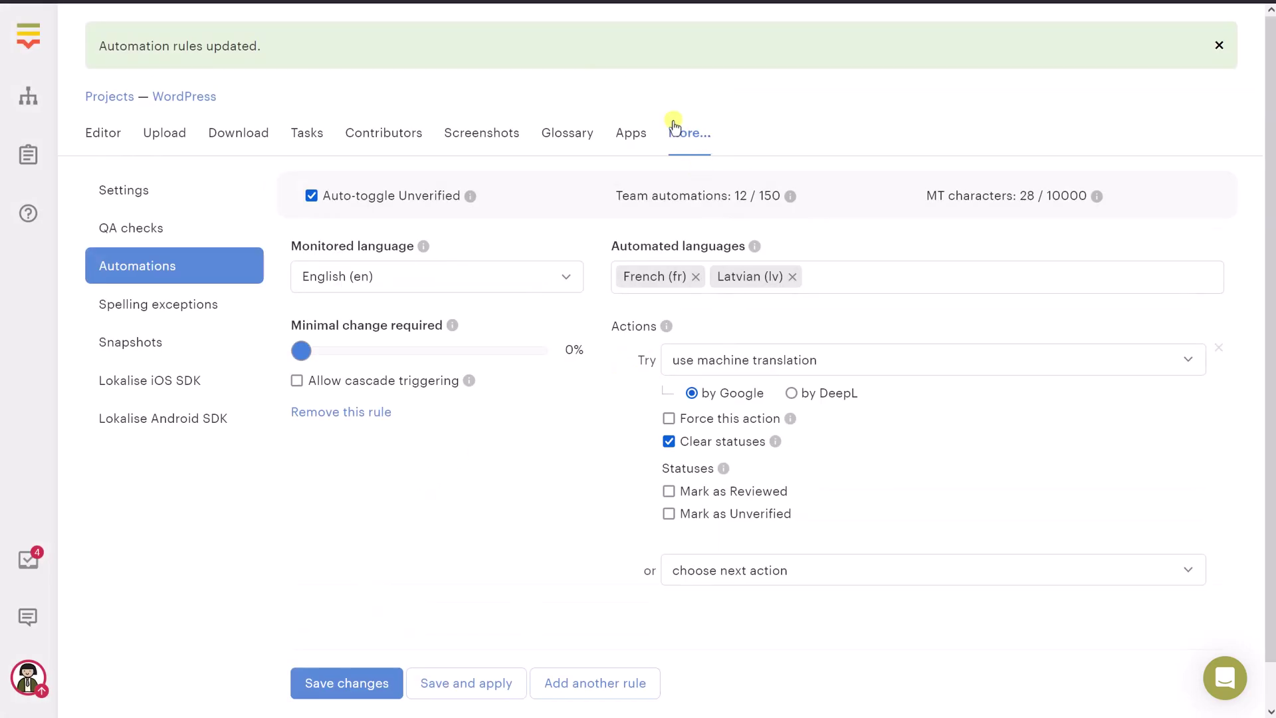
# Open the installed WordPress app from the project's apps and manage its connection.
pyautogui.click(628, 131)
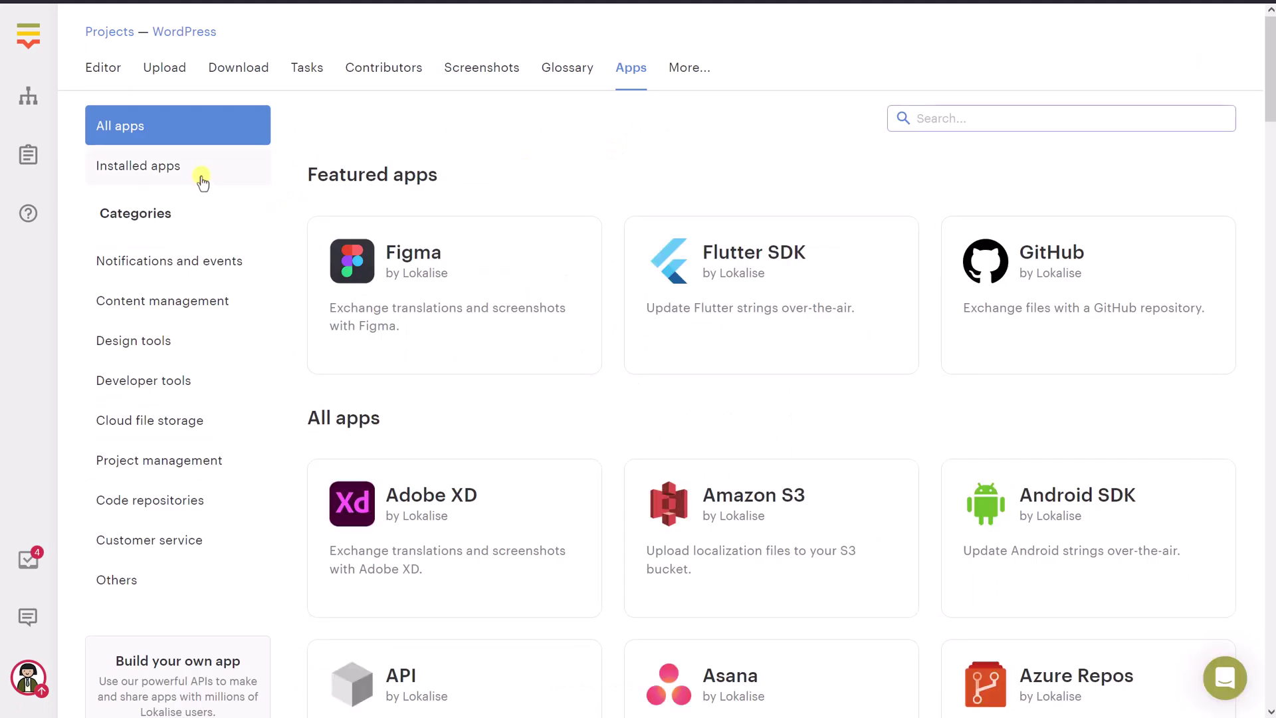
pyautogui.click(200, 177)
pyautogui.click(349, 263)
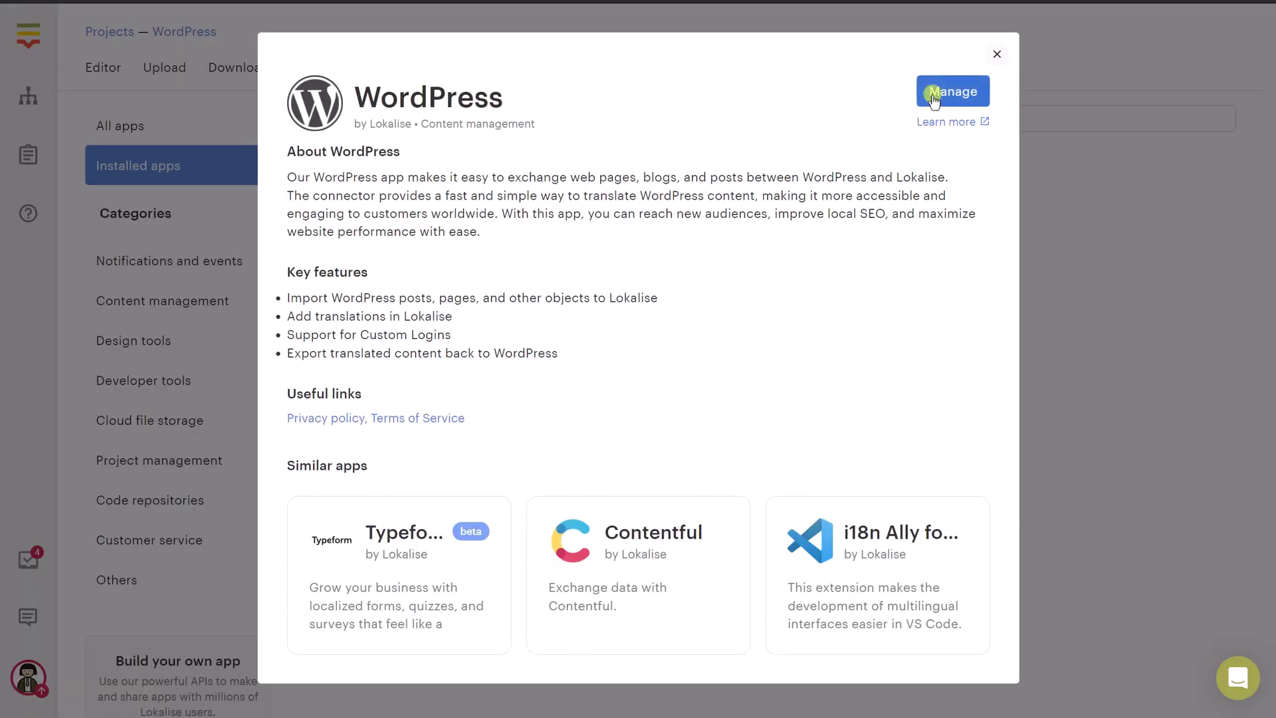
pyautogui.click(949, 95)
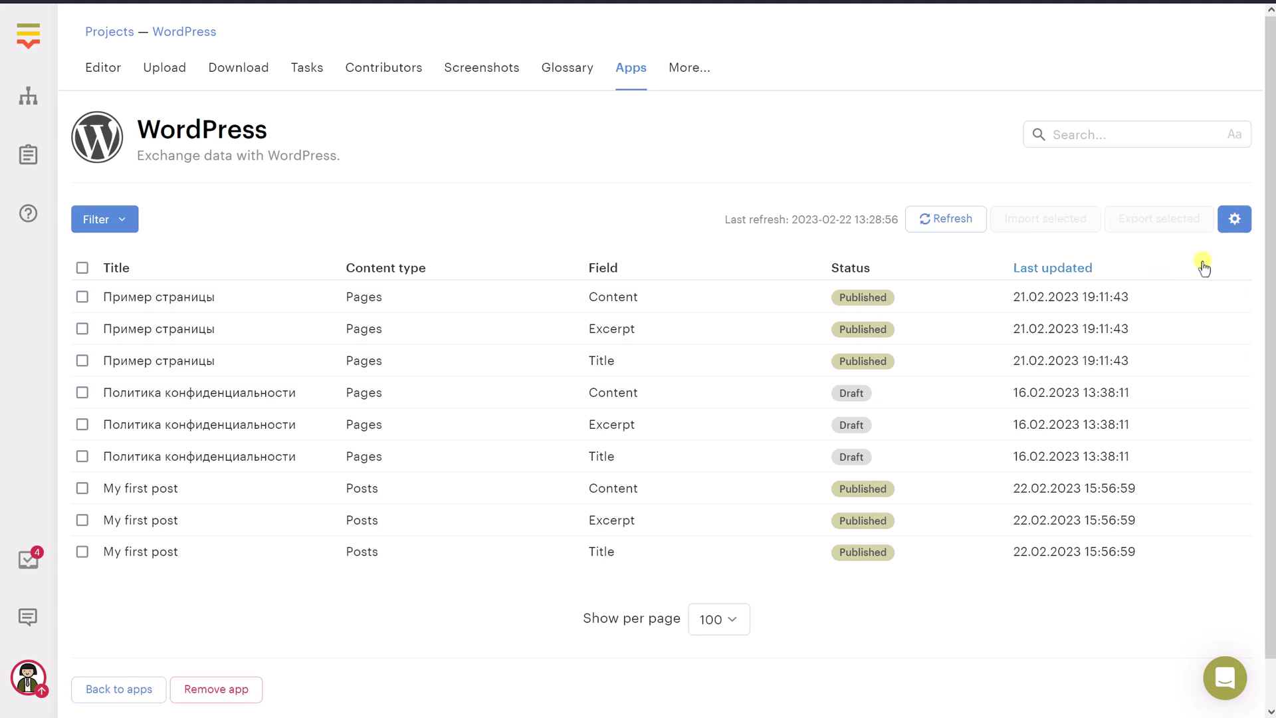
# Look over the WordPress app's automated Scheduled import settings and Frequency.
pyautogui.click(1231, 226)
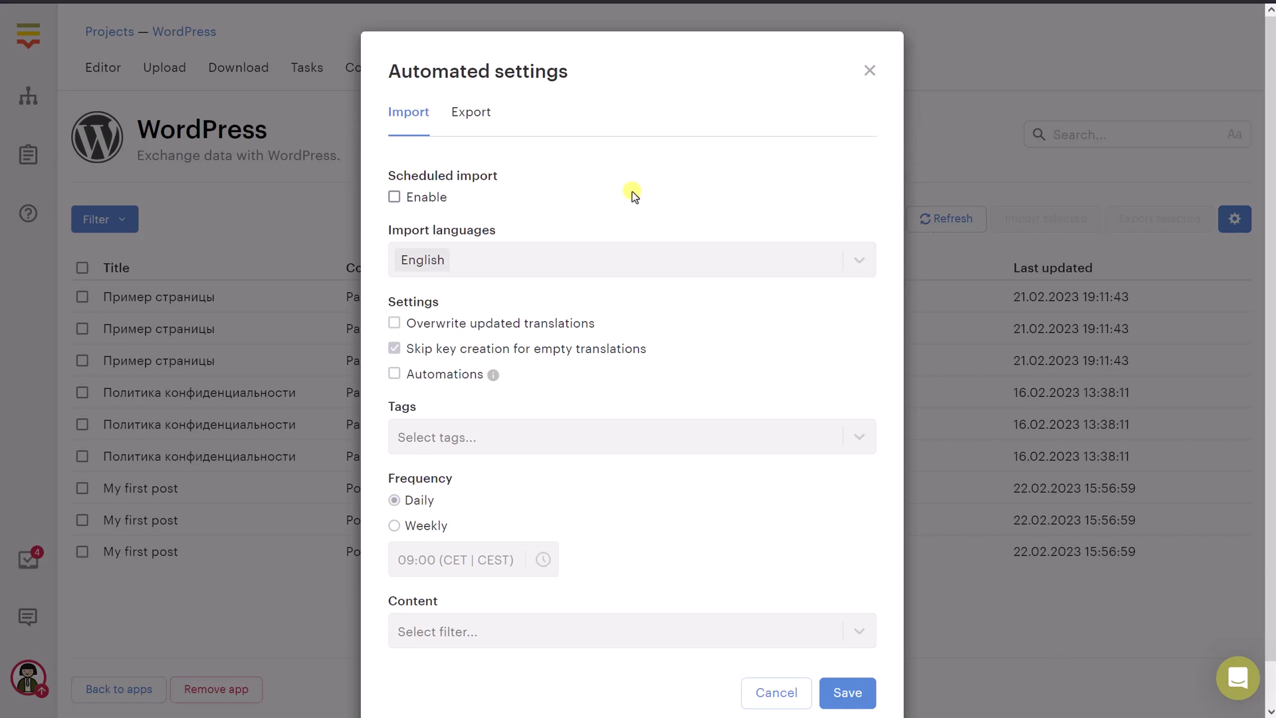
pyautogui.moveTo(514, 174); pyautogui.dragTo(362, 171)
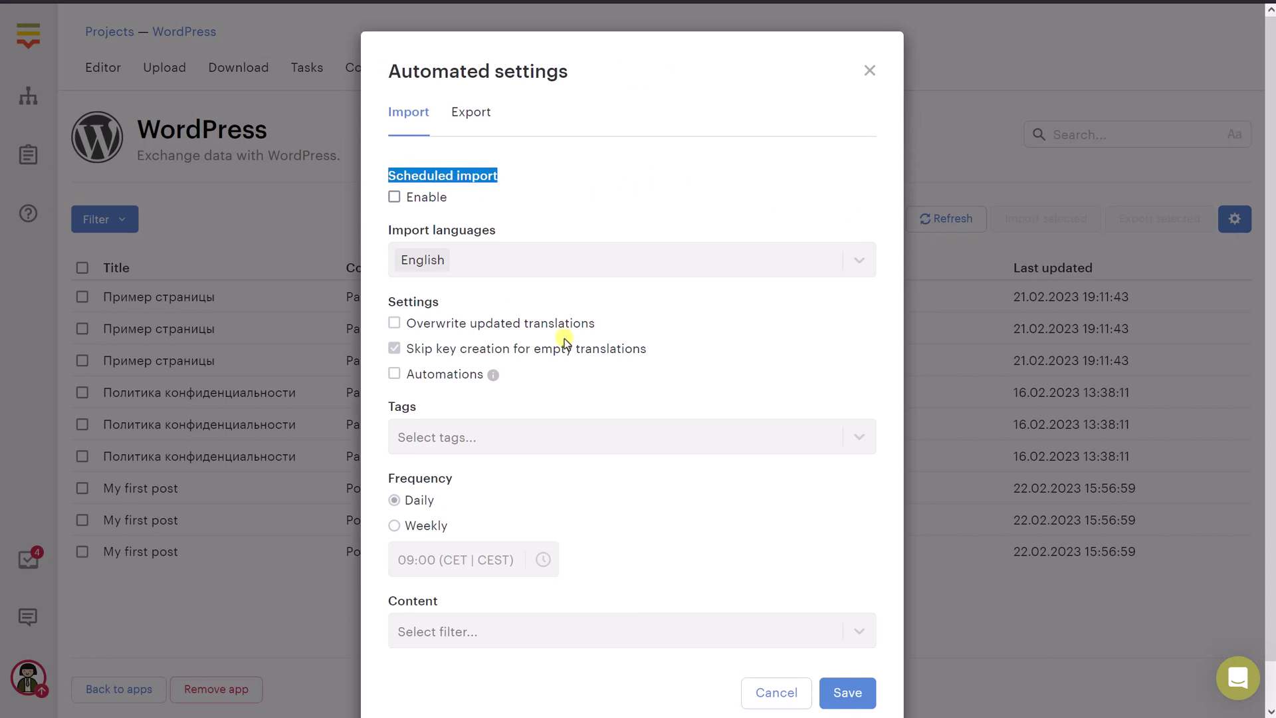
pyautogui.moveTo(388, 479); pyautogui.dragTo(463, 481)
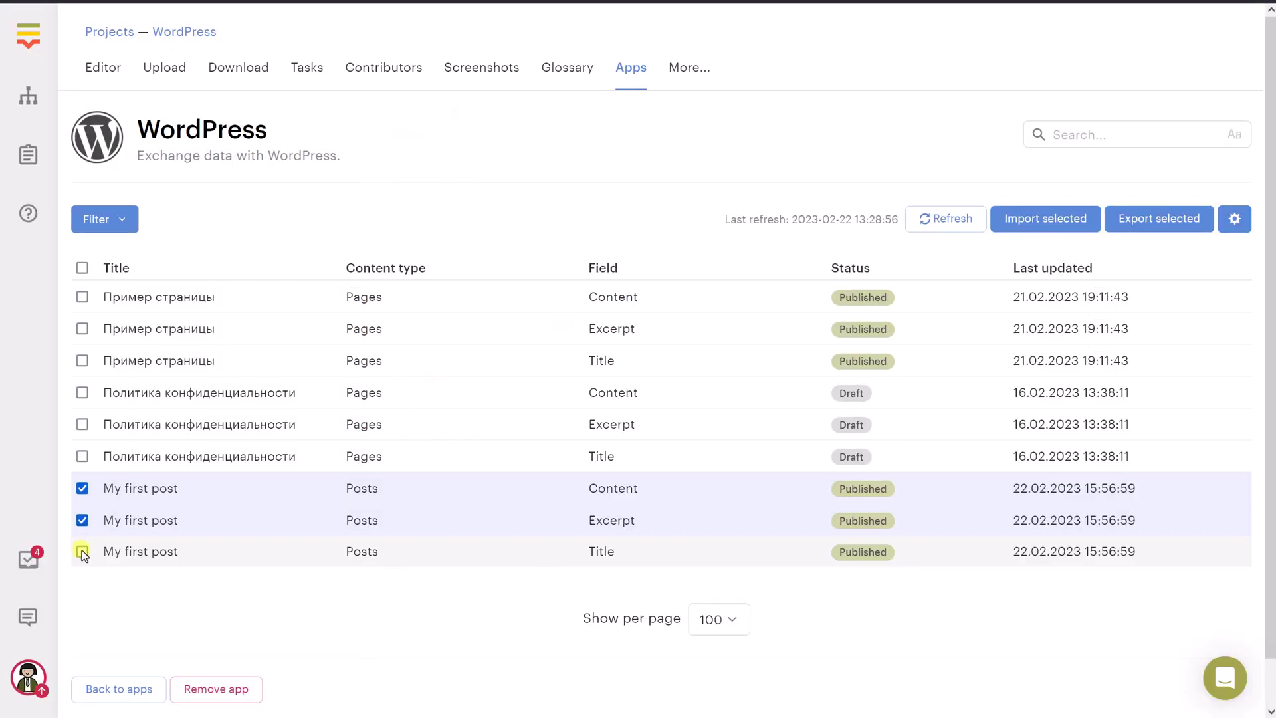
# Import the My first post Title, Content and Excerpt rows into Lokalise with English as the import language.
pyautogui.click(81, 552)
pyautogui.click(1027, 229)
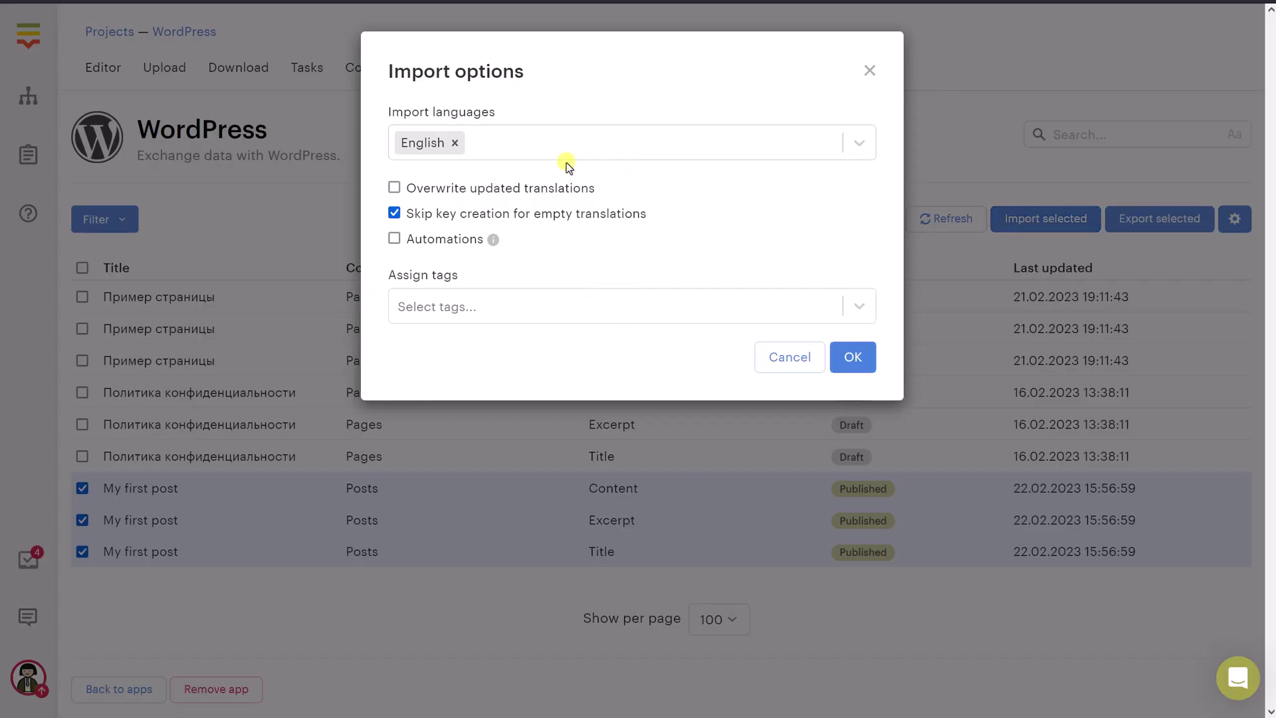
pyautogui.moveTo(390, 114); pyautogui.dragTo(497, 113)
pyautogui.click(497, 113)
pyautogui.click(854, 359)
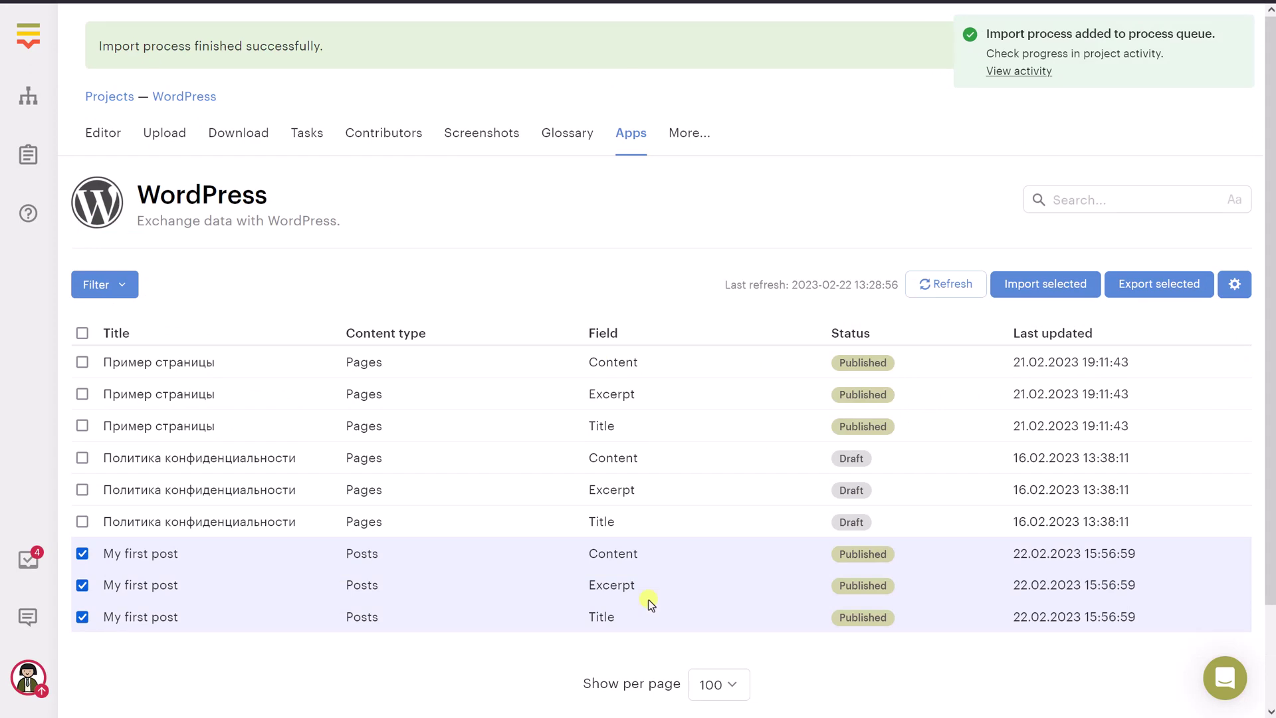
pyautogui.moveTo(93, 46); pyautogui.dragTo(322, 47)
pyautogui.click(350, 56)
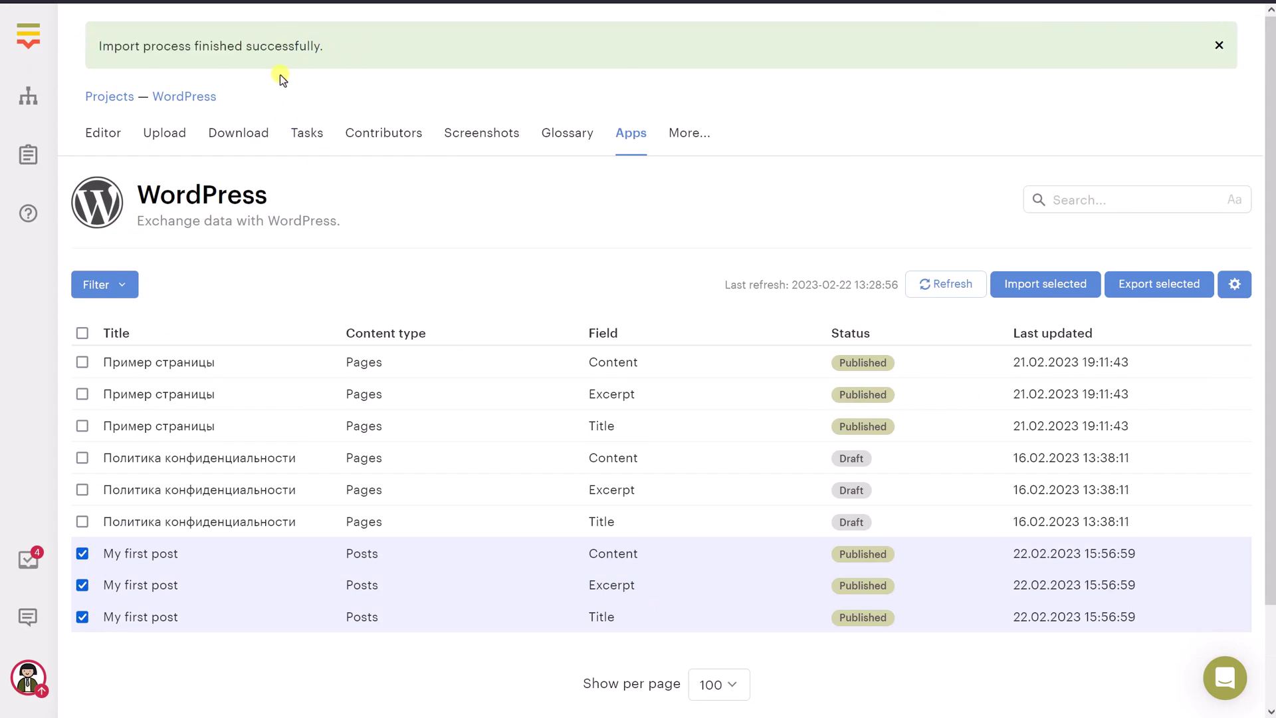
# In the translation editor, review the English source text and the French and Latvian machine translations.
pyautogui.click(103, 140)
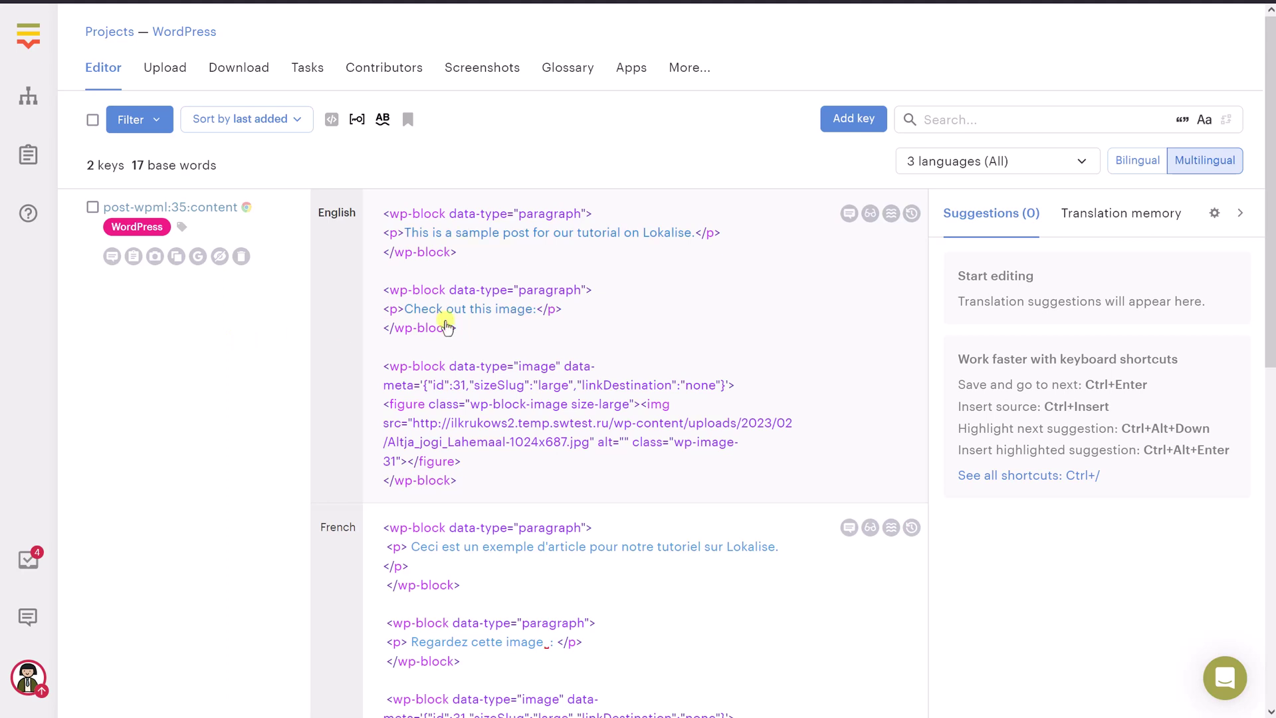
pyautogui.click(445, 325)
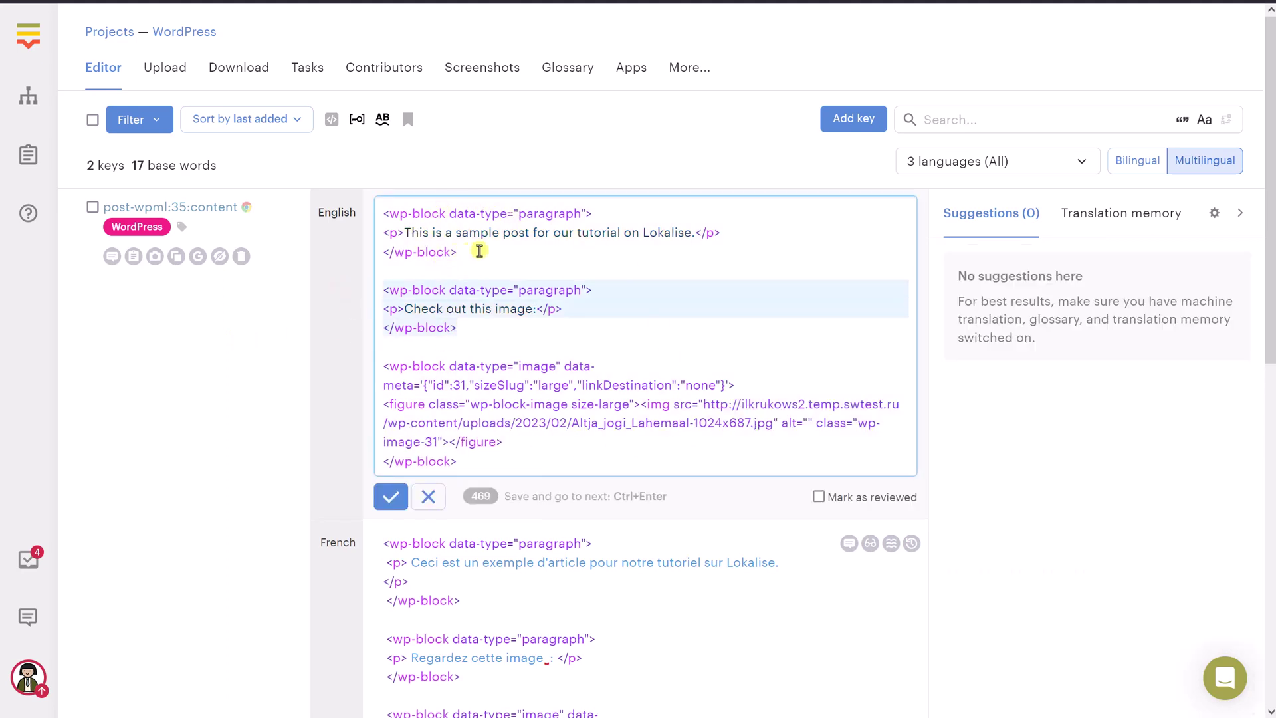
pyautogui.click(463, 251)
pyautogui.click(390, 496)
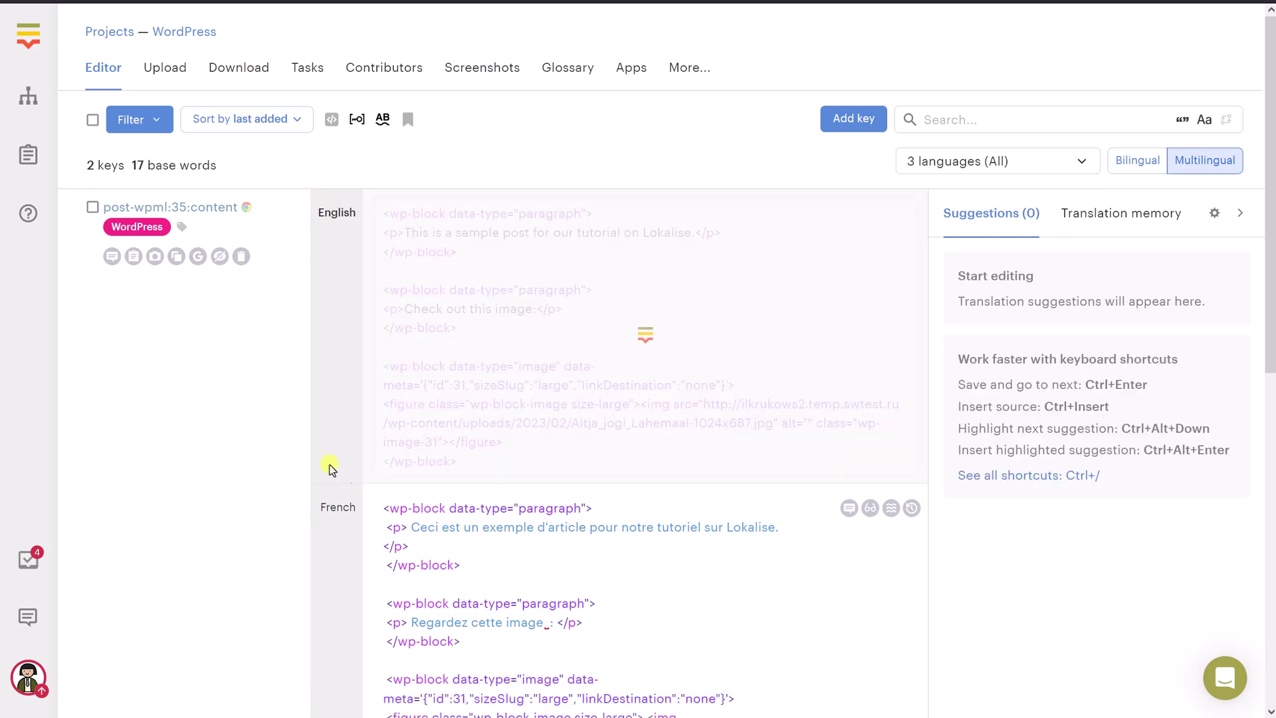
pyautogui.scroll(-3, 319, 451)
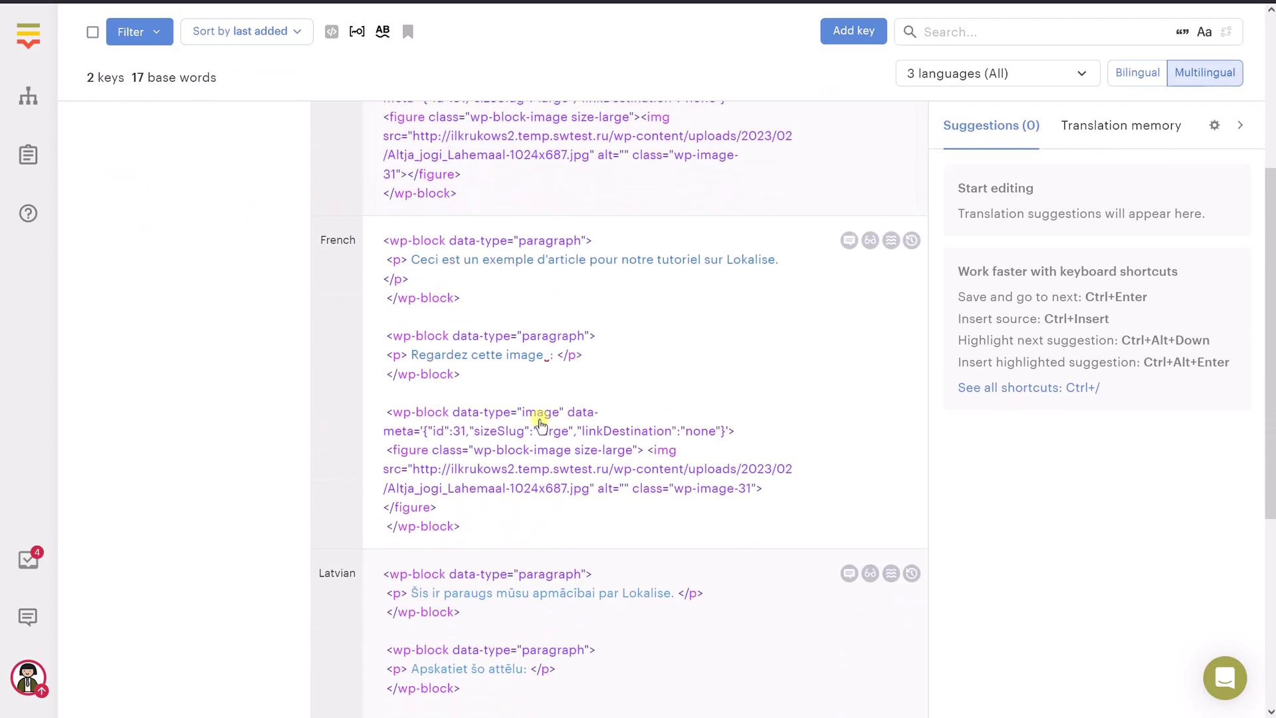
pyautogui.scroll(-3, 246, 368)
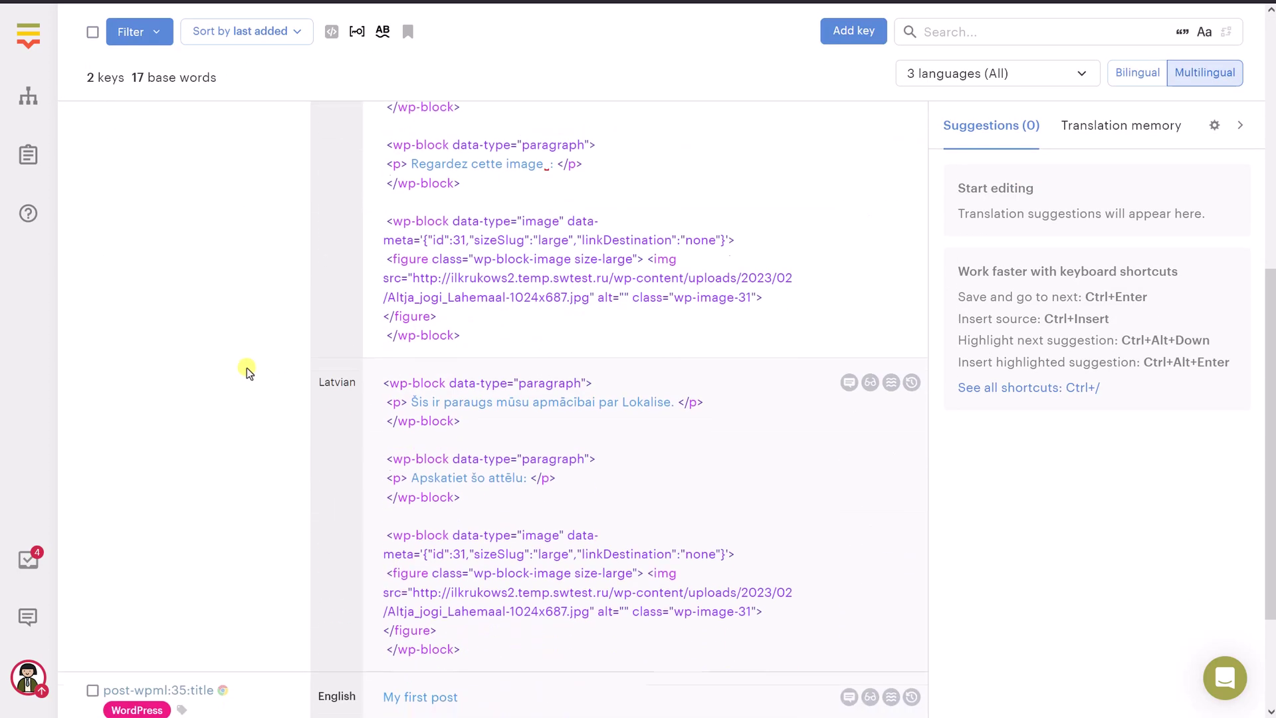
pyautogui.scroll(-2, 248, 364)
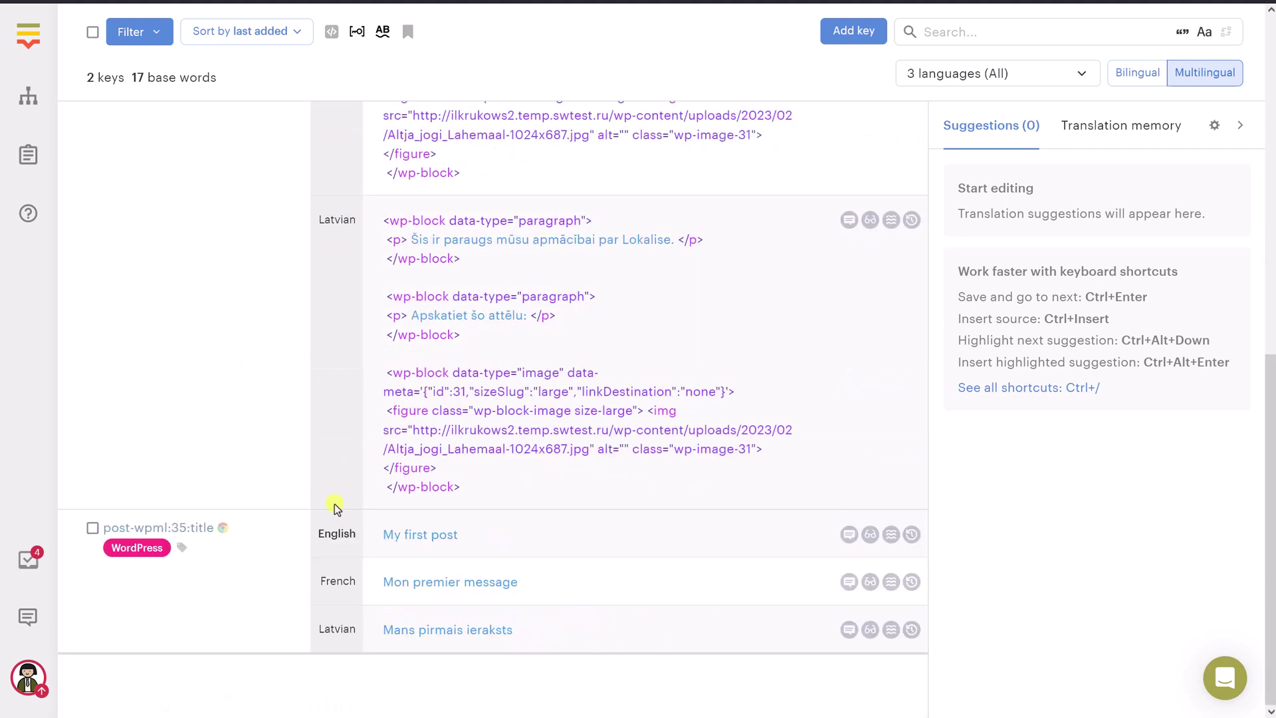
# Edit the Latvian post title and save it as 'Mans pirmais ieraksts'.
pyautogui.click(417, 632)
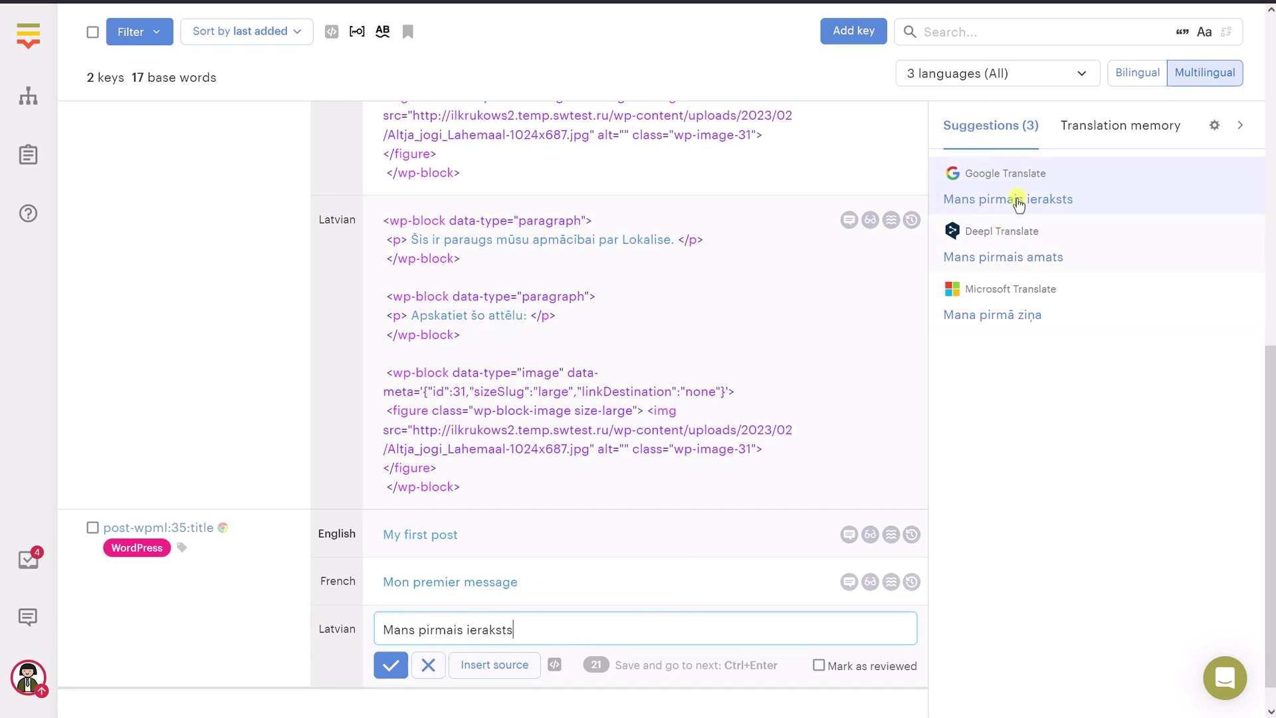
pyautogui.click(549, 627)
pyautogui.write('sdfsdf')
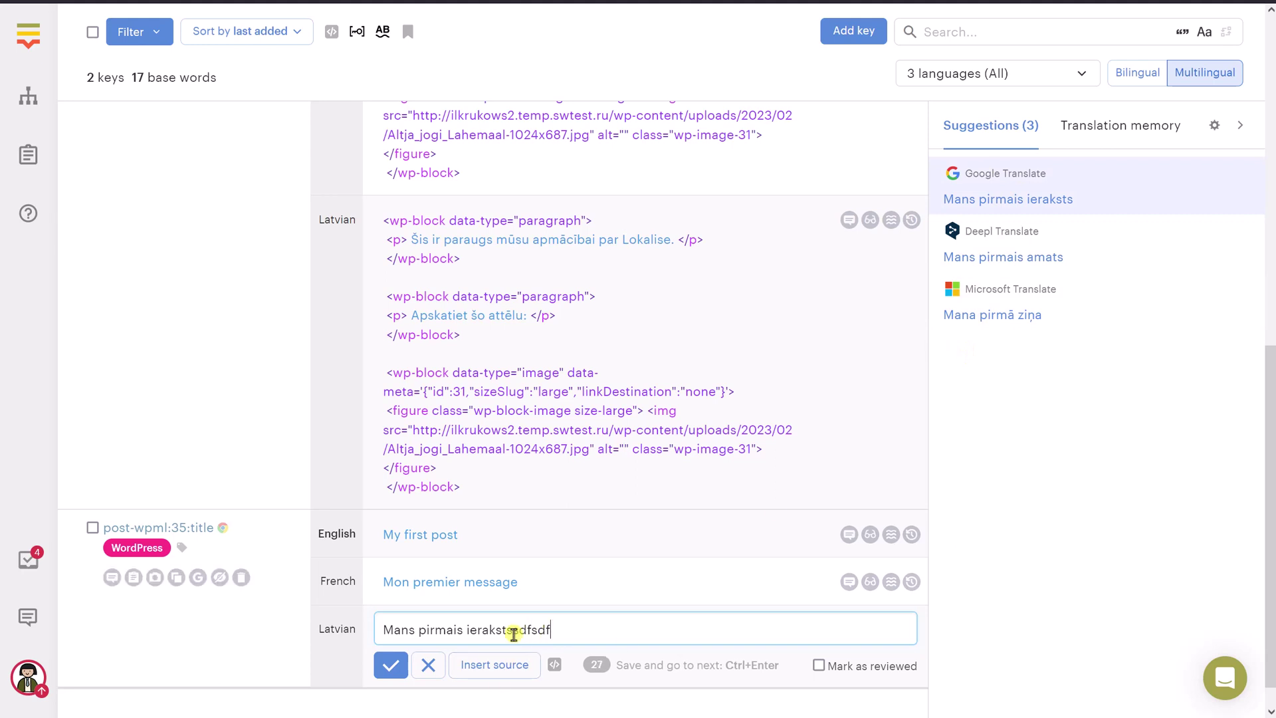
pyautogui.press('BackSpace')
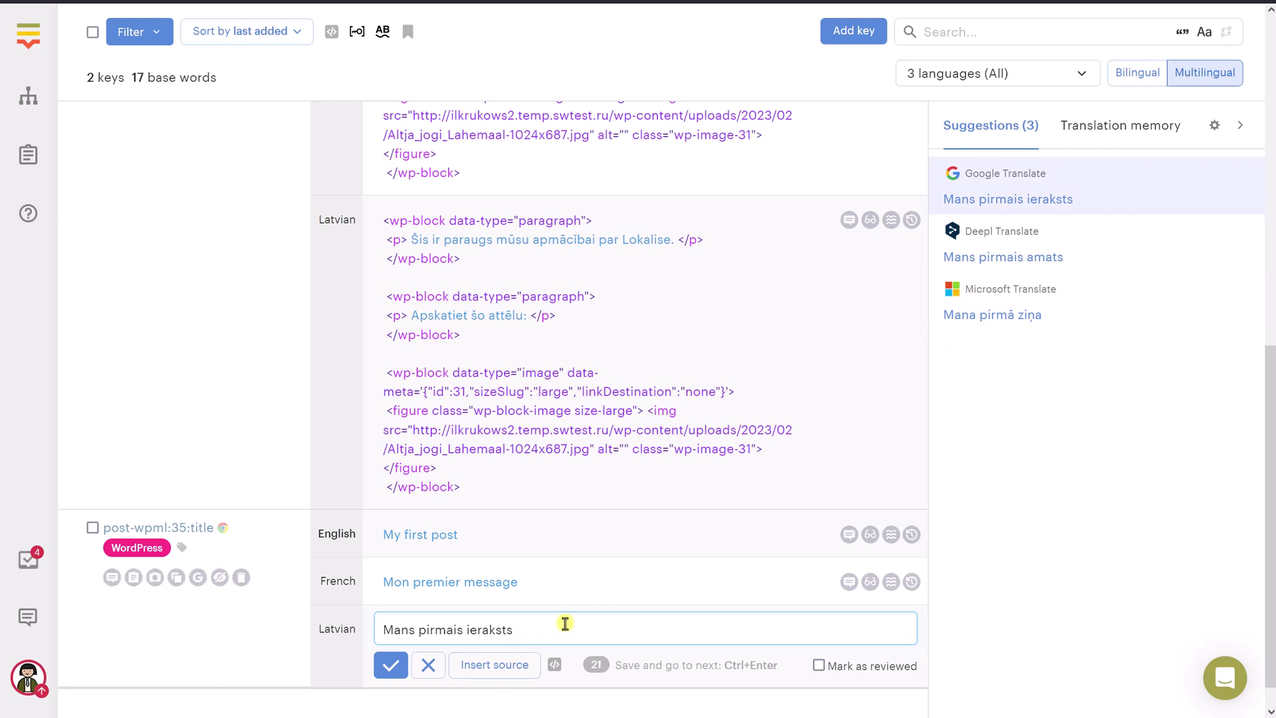
pyautogui.click(387, 668)
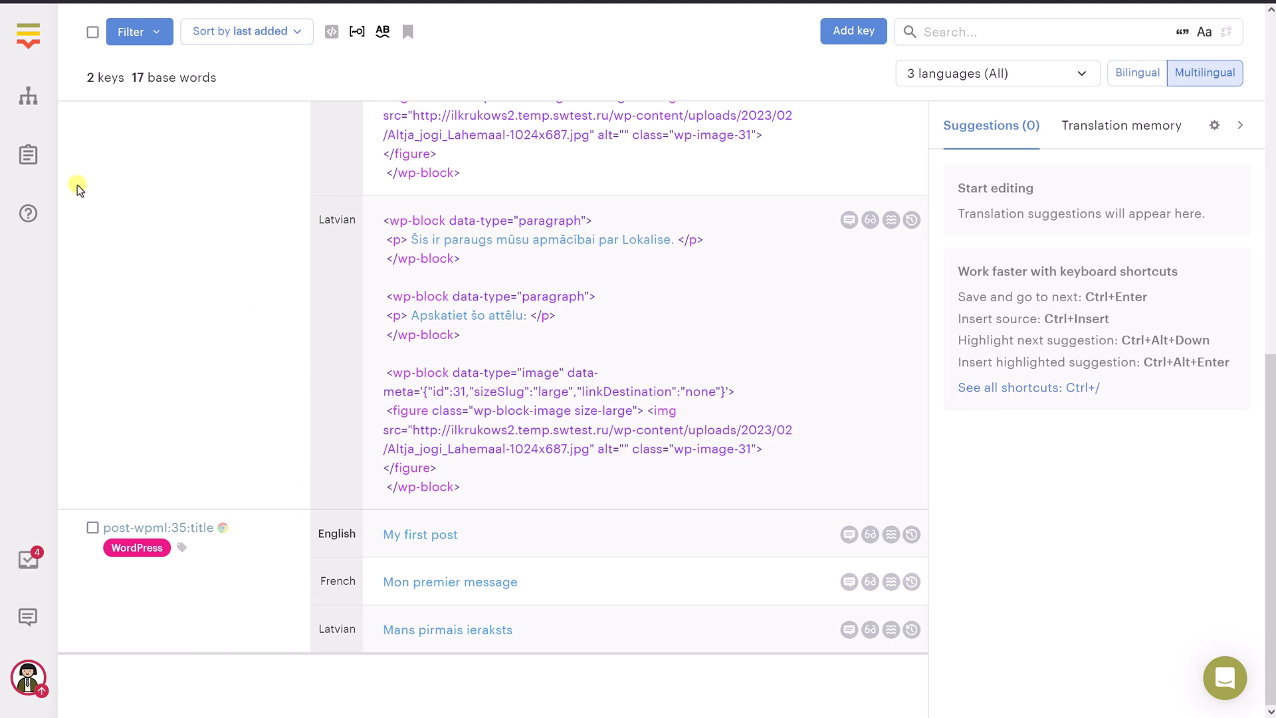
pyautogui.click(37, 164)
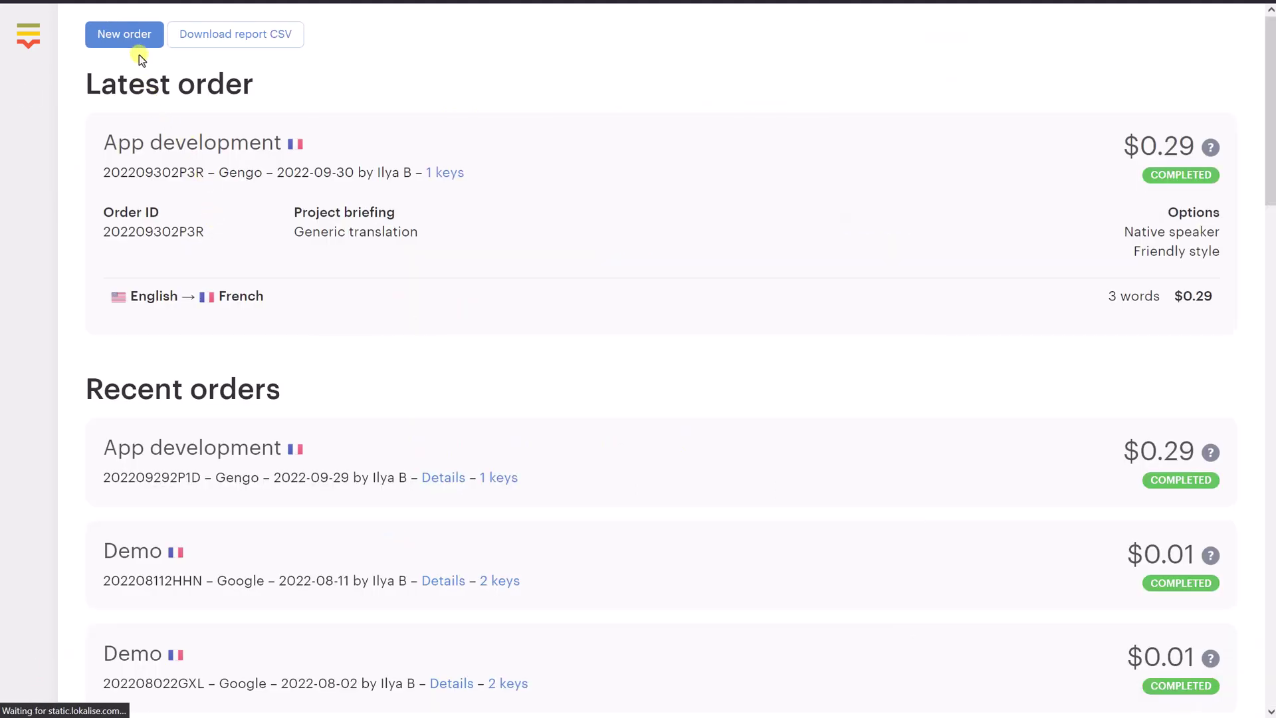
pyautogui.click(133, 41)
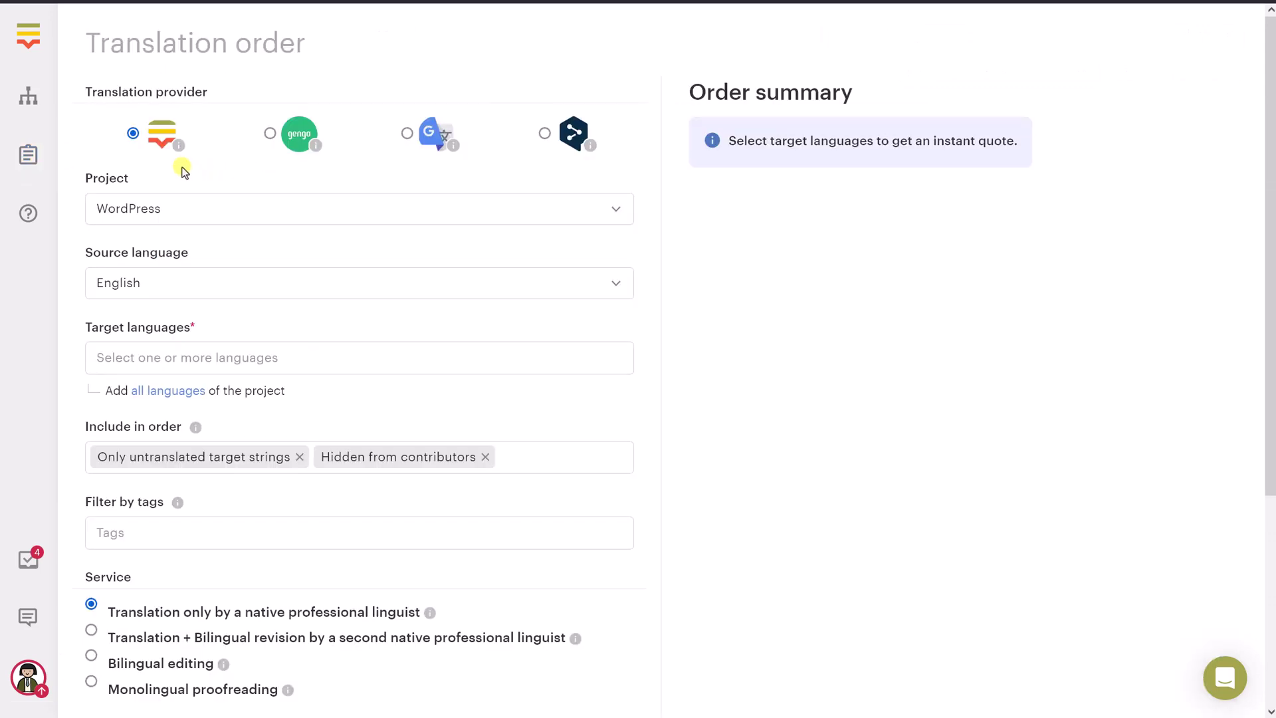
pyautogui.moveTo(289, 137)
pyautogui.click(162, 390)
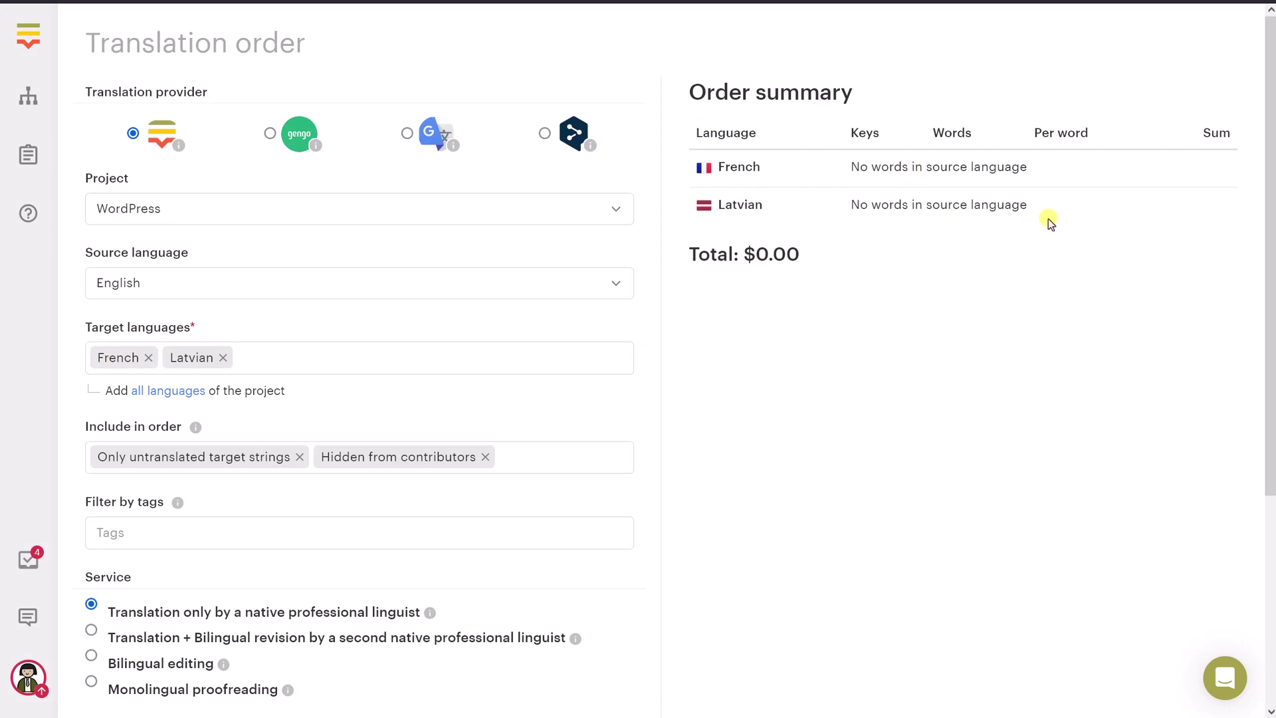
pyautogui.moveTo(1045, 216); pyautogui.dragTo(832, 179)
pyautogui.click(851, 177)
pyautogui.scroll(-3, 608, 343)
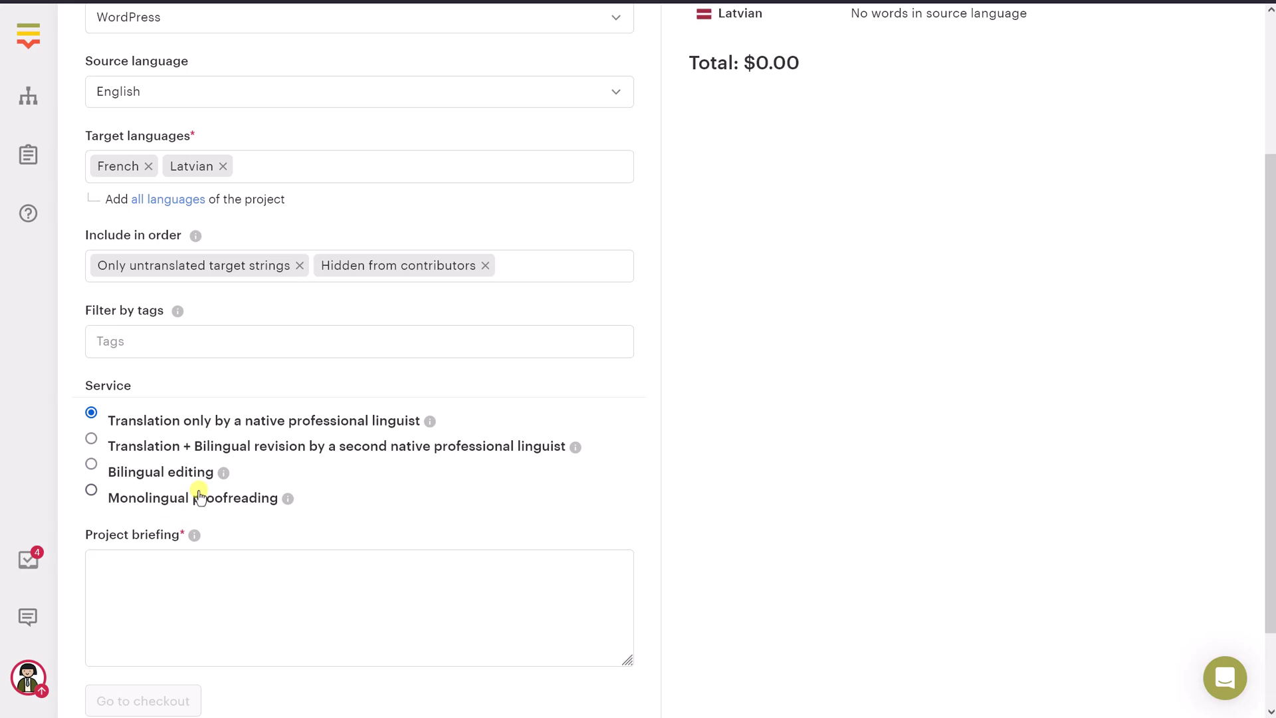
pyautogui.scroll(1, 199, 496)
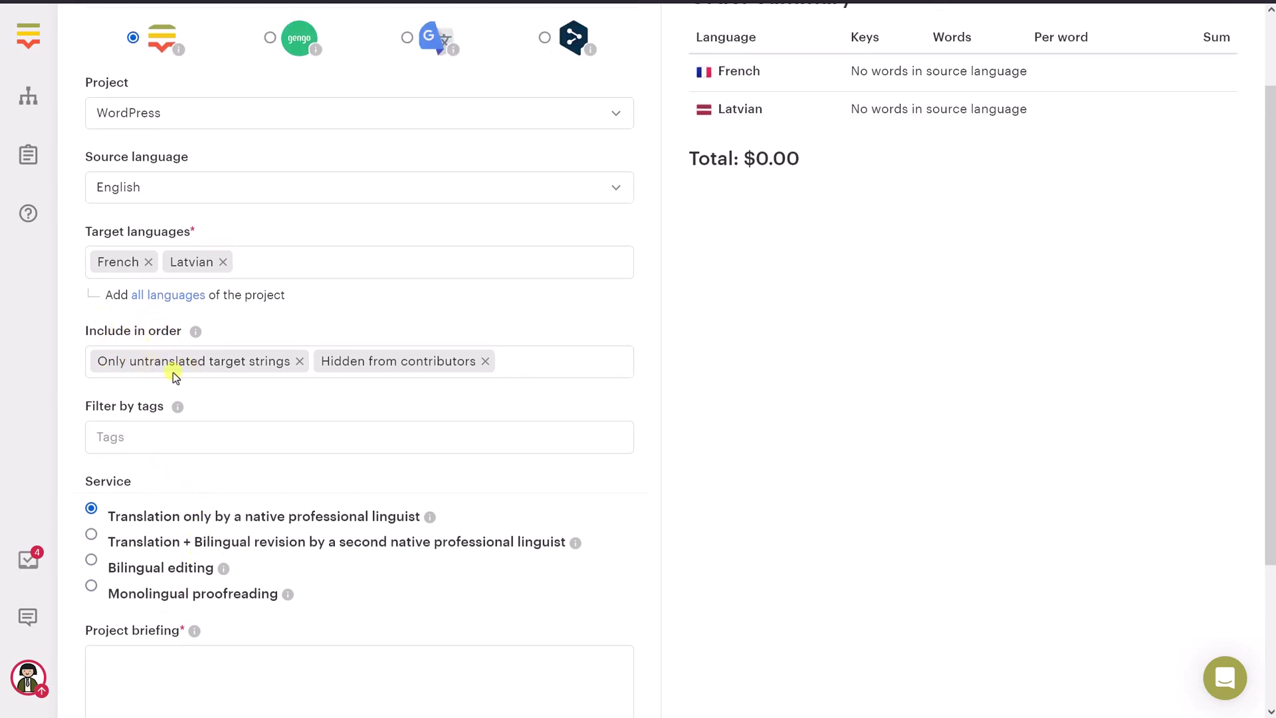
pyautogui.scroll(-2, 248, 463)
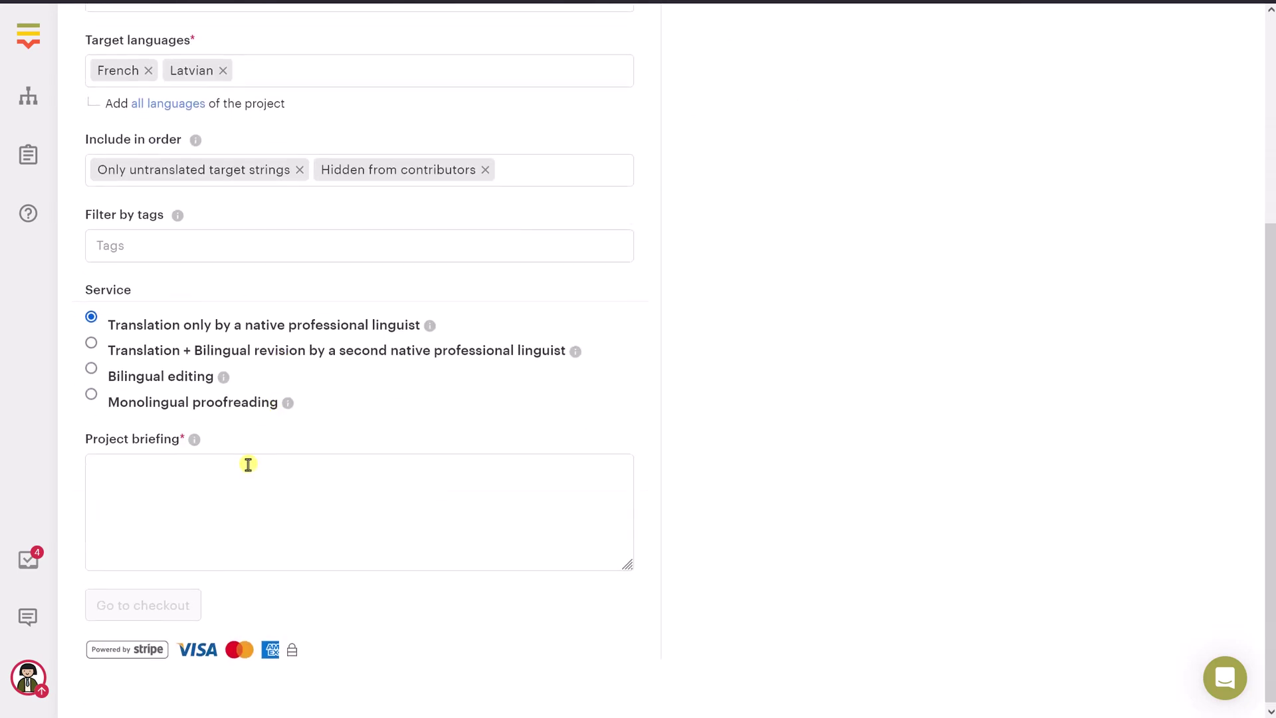
pyautogui.moveTo(195, 443)
pyautogui.scroll(4, 324, 543)
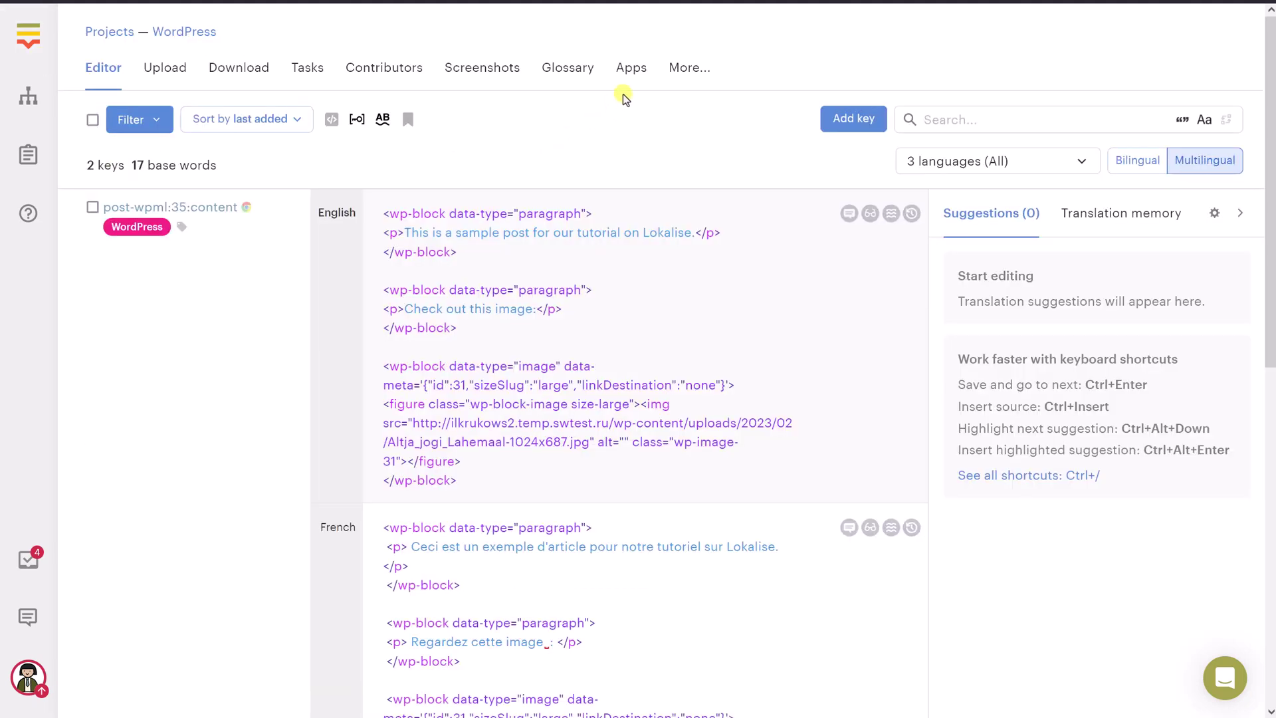
# Go to the installed WordPress integration and open its synced content list.
pyautogui.click(636, 81)
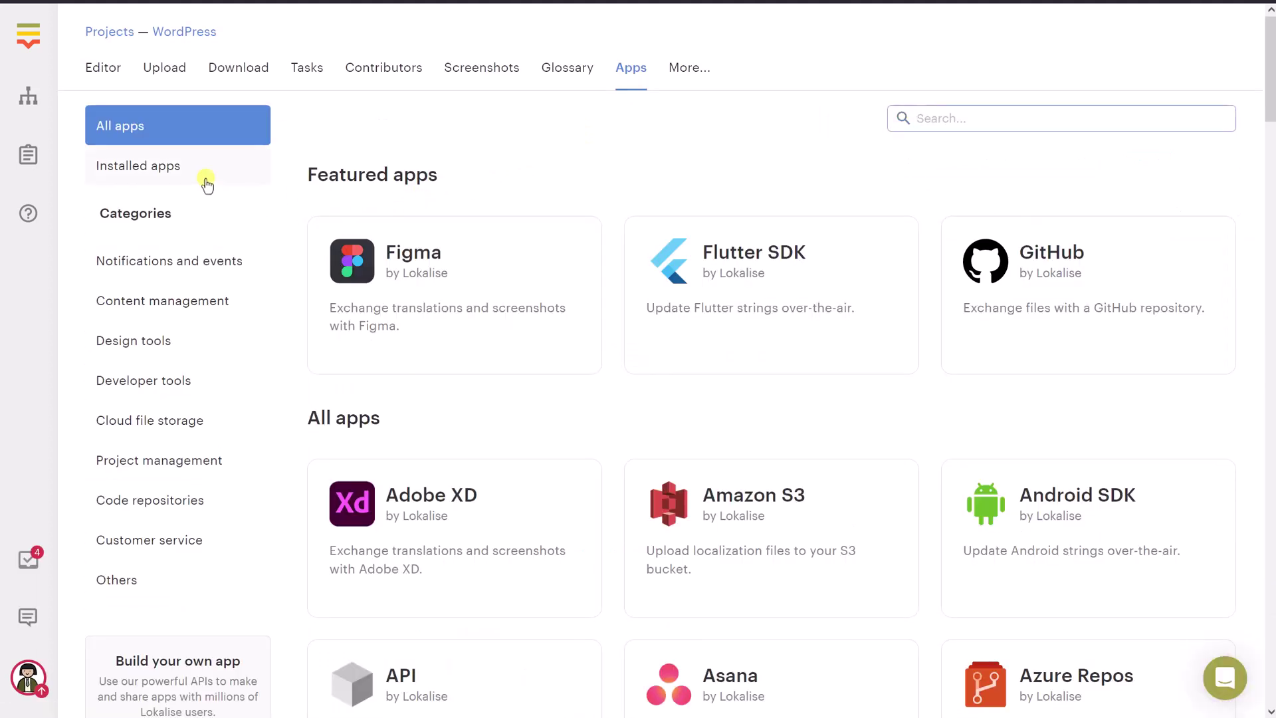
pyautogui.click(207, 183)
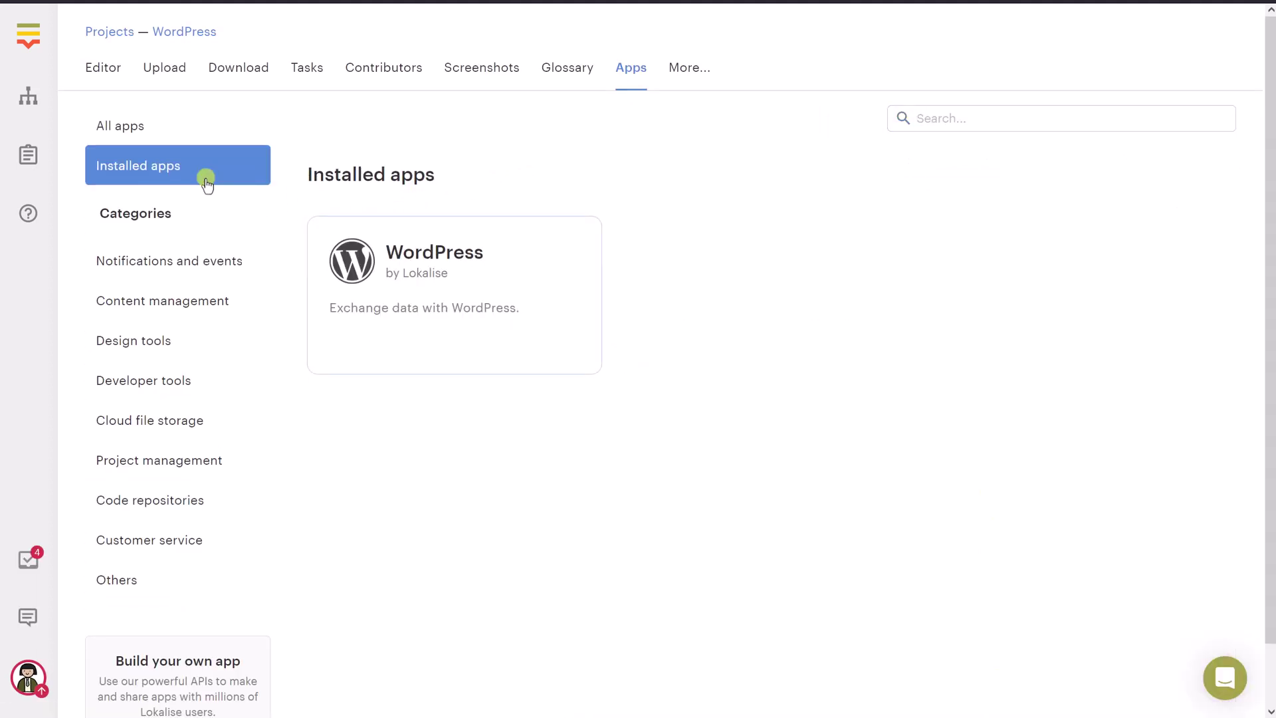
pyautogui.click(444, 319)
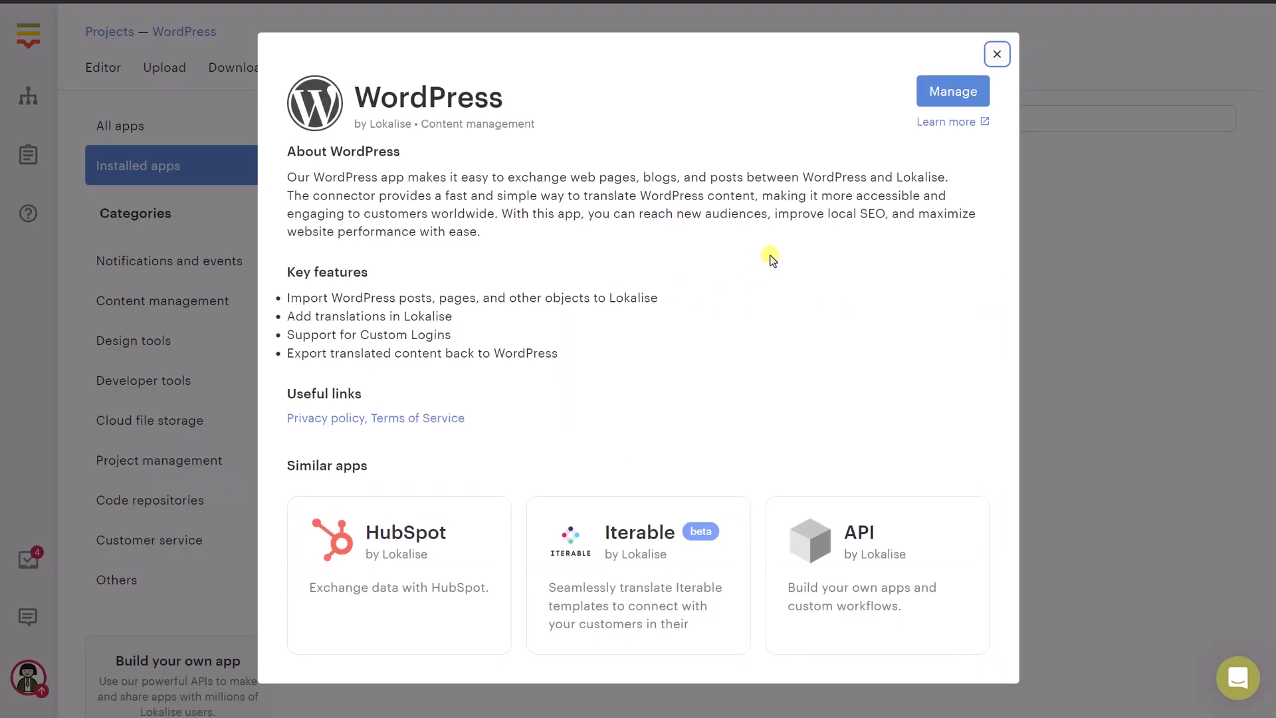
pyautogui.click(947, 93)
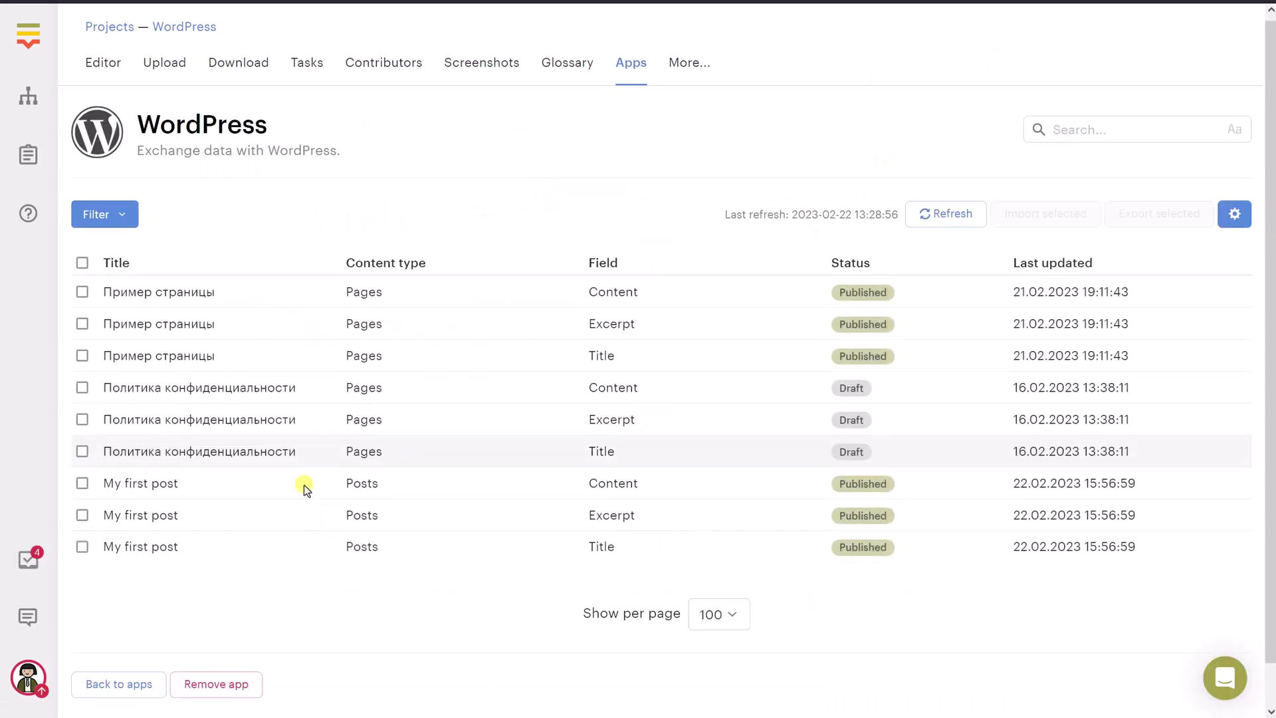
# Export the My first post Title, Excerpt and Content entries in English, French and Latvian.
pyautogui.scroll(-2, 279, 488)
pyautogui.click(82, 503)
pyautogui.click(82, 471)
pyautogui.click(82, 439)
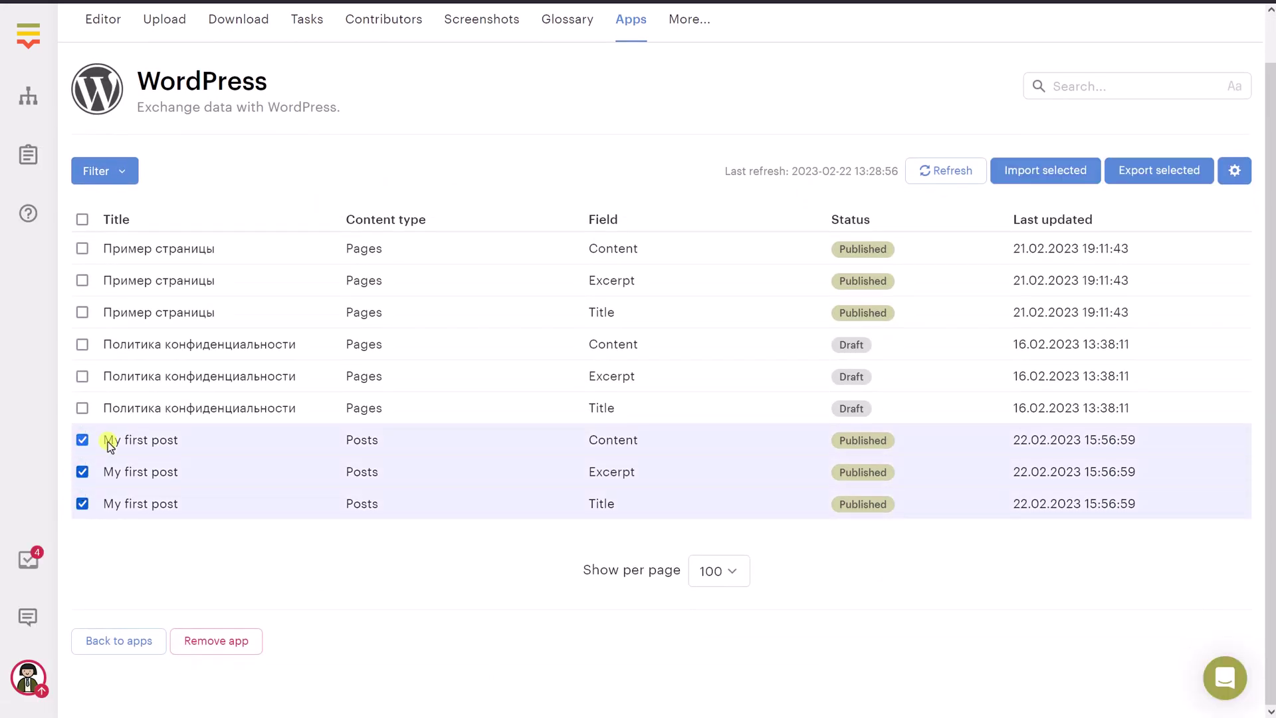
pyautogui.click(1142, 174)
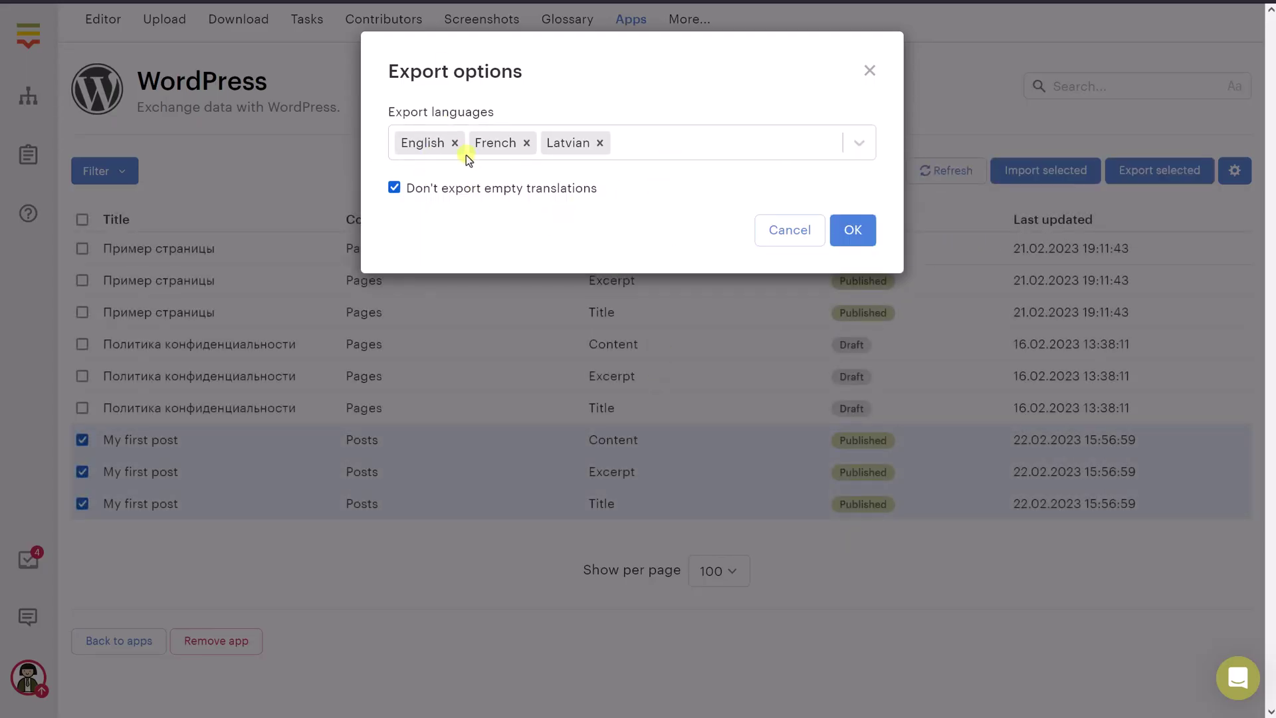
pyautogui.press('Return')
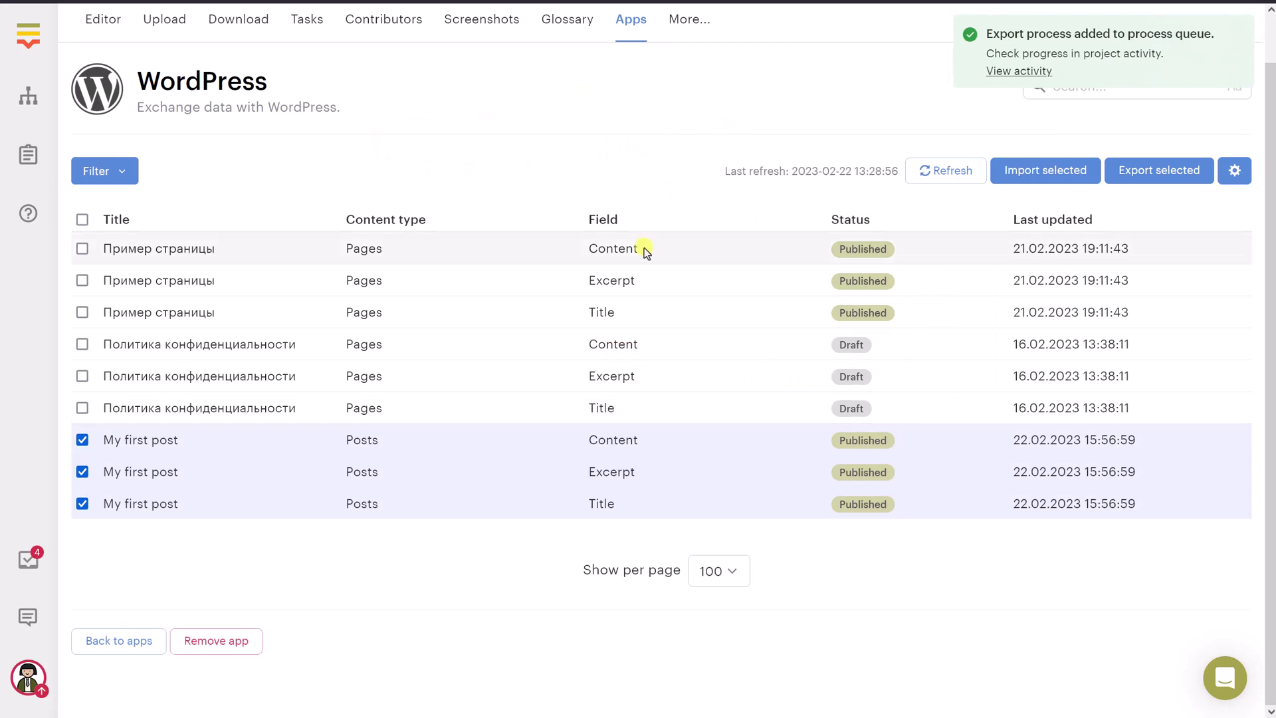
pyautogui.scroll(1, 641, 252)
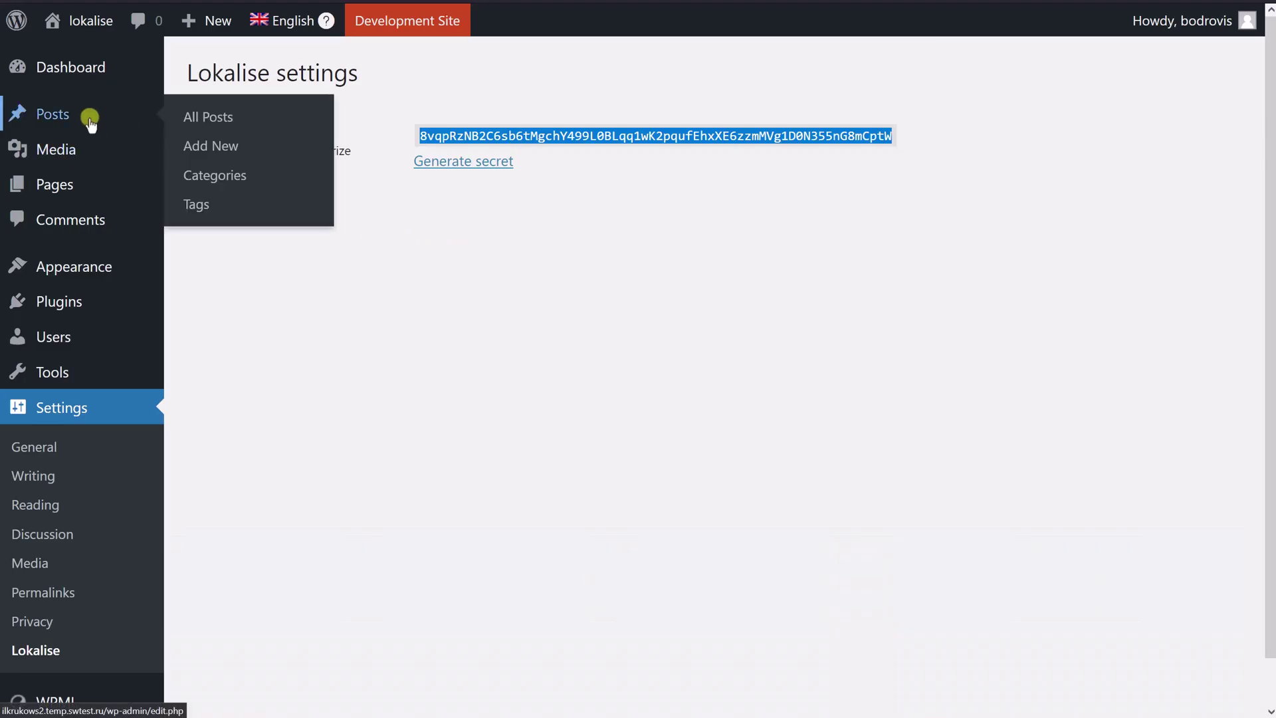
# Open the Latvian draft 'Mans pirmais ieraksts', check its translated title and body, then return to the posts list.
pyautogui.click(90, 123)
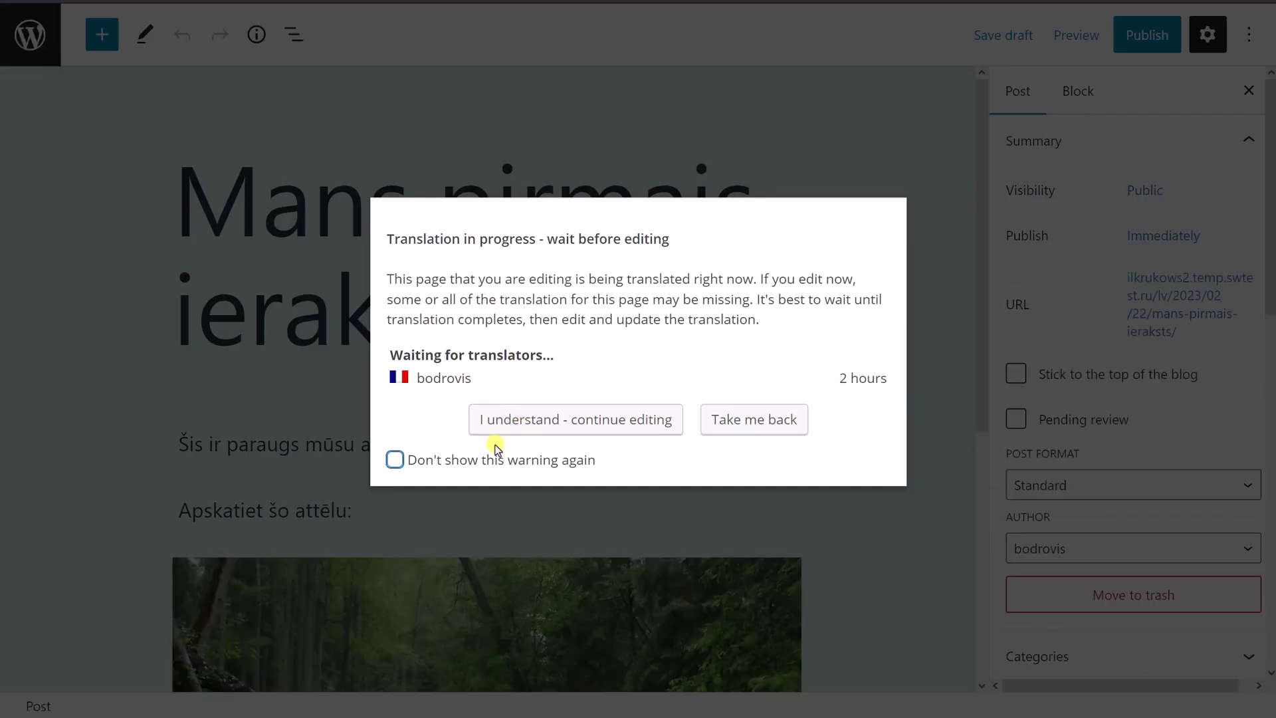
pyautogui.click(490, 429)
pyautogui.moveTo(193, 213); pyautogui.dragTo(527, 293)
pyautogui.click(336, 269)
pyautogui.moveTo(498, 372); pyautogui.dragTo(199, 273)
pyautogui.click(539, 333)
pyautogui.scroll(-5, 539, 333)
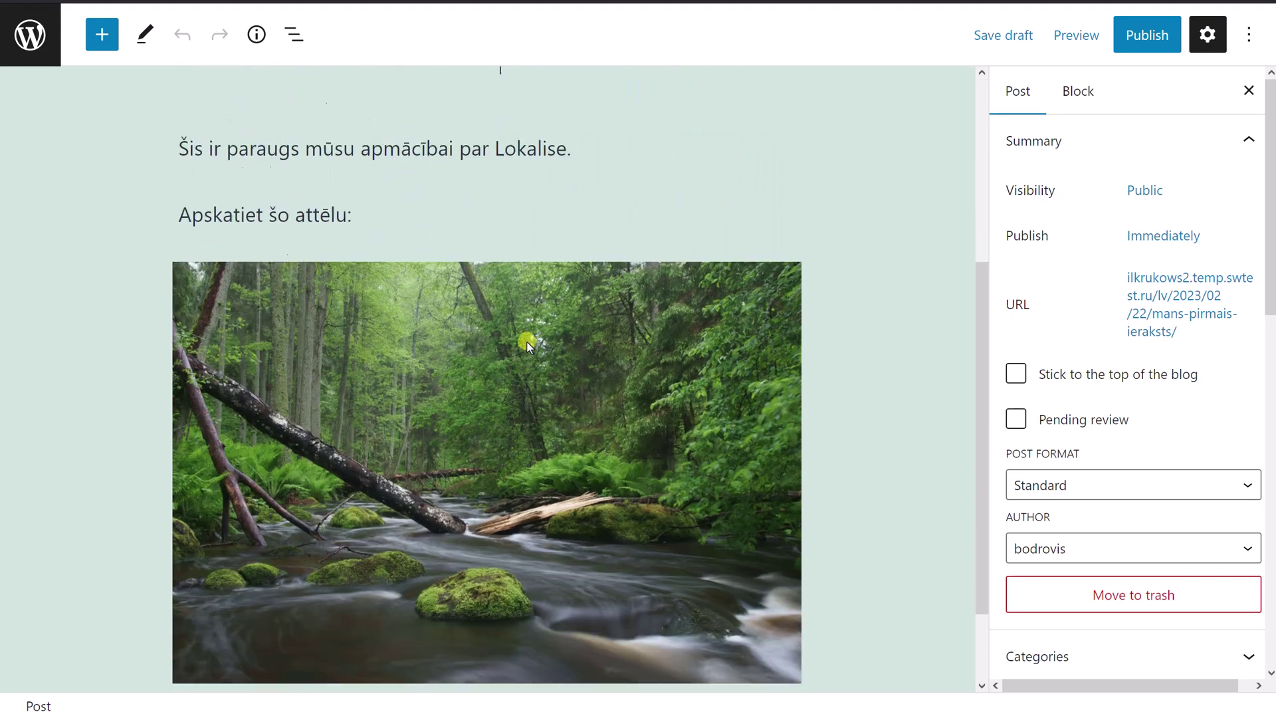
pyautogui.scroll(6, 450, 420)
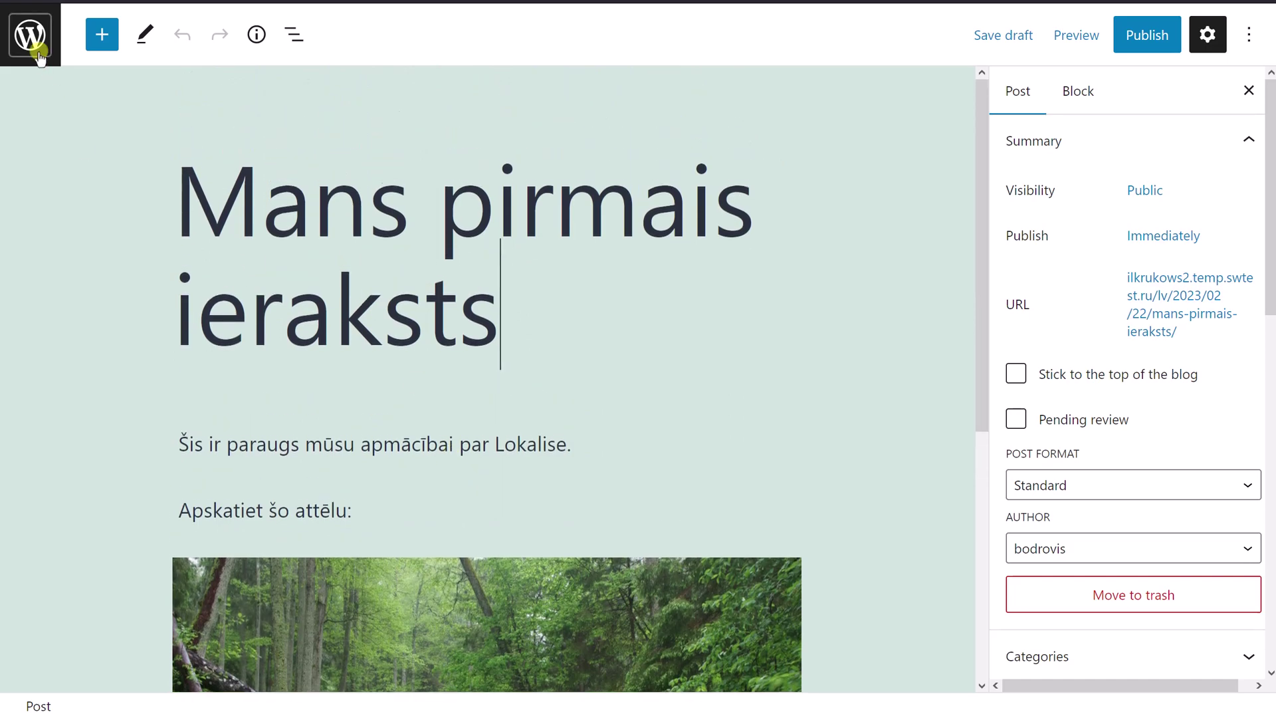
pyautogui.click(39, 55)
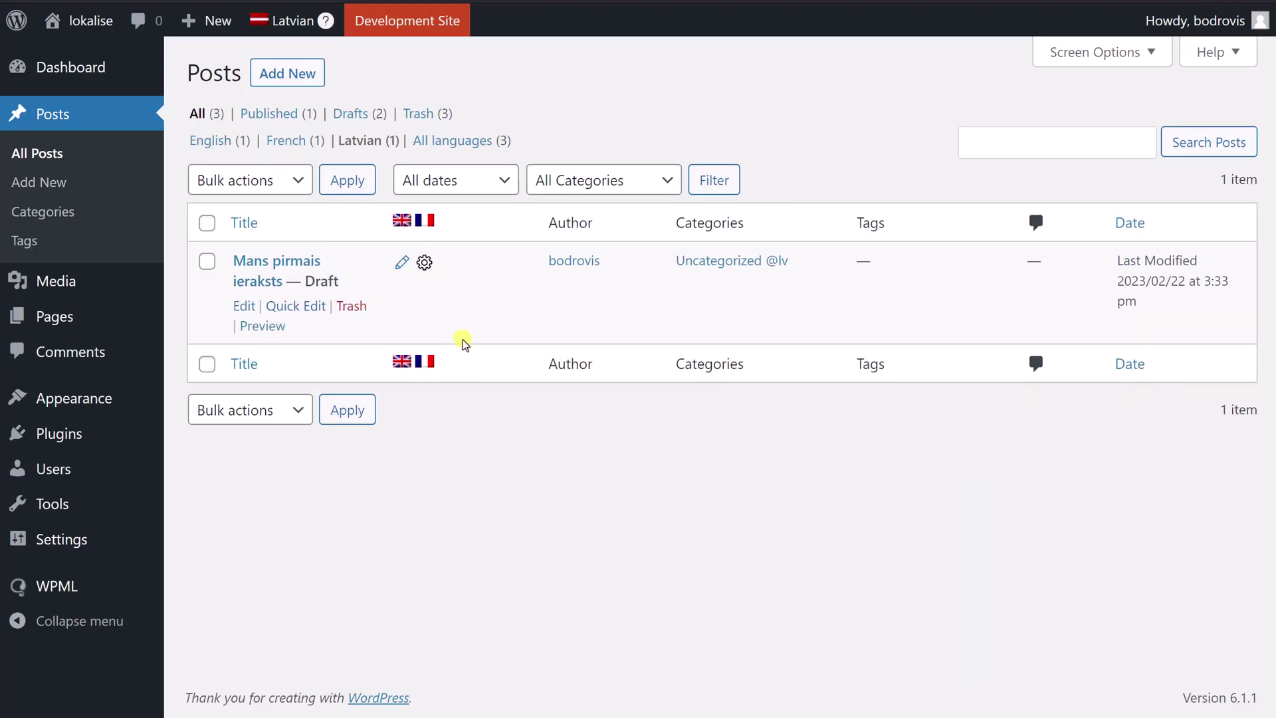